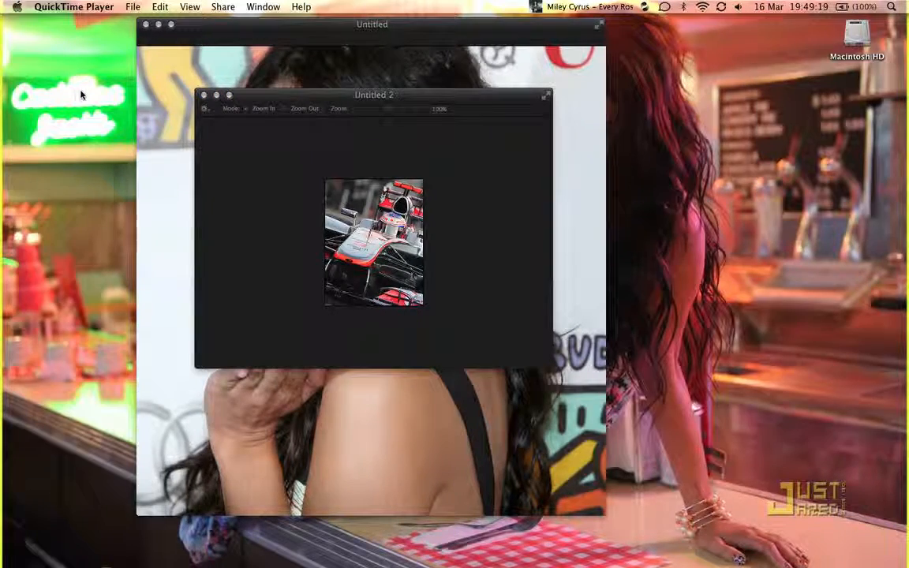
# Step: Switch to the Pixelmator workspace with the blank white canvas
pyautogui.hotkey('ctrl', 'Right')
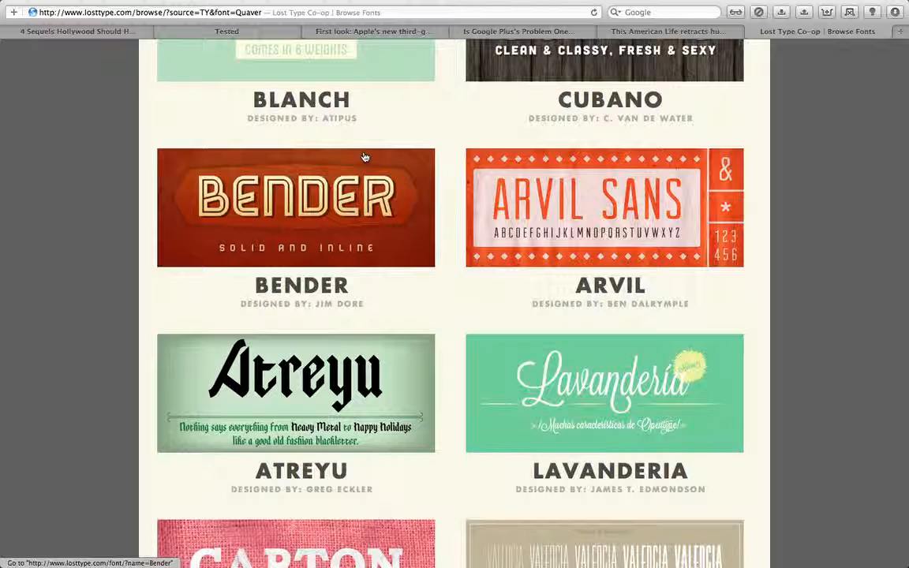
pyautogui.hotkey('ctrl', 'Right')
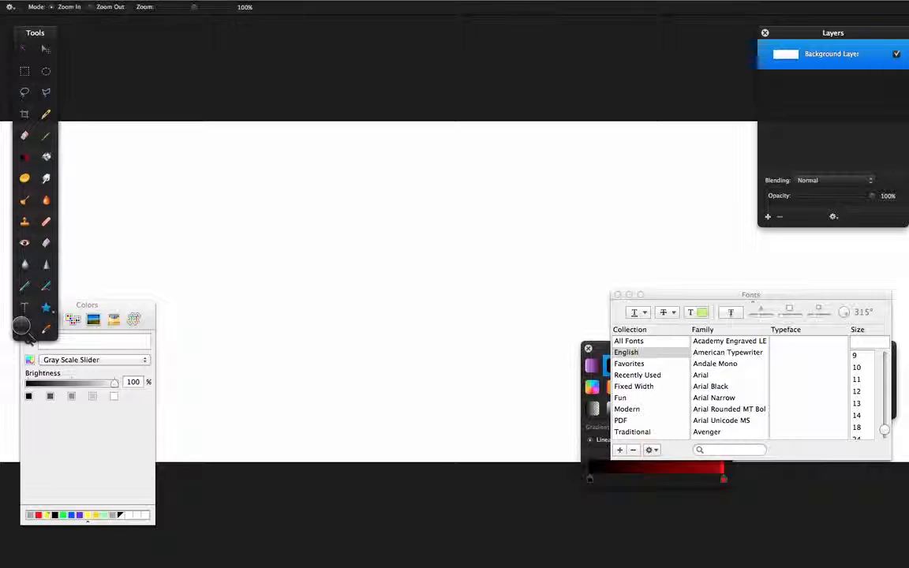
pyautogui.moveTo(21, 4)
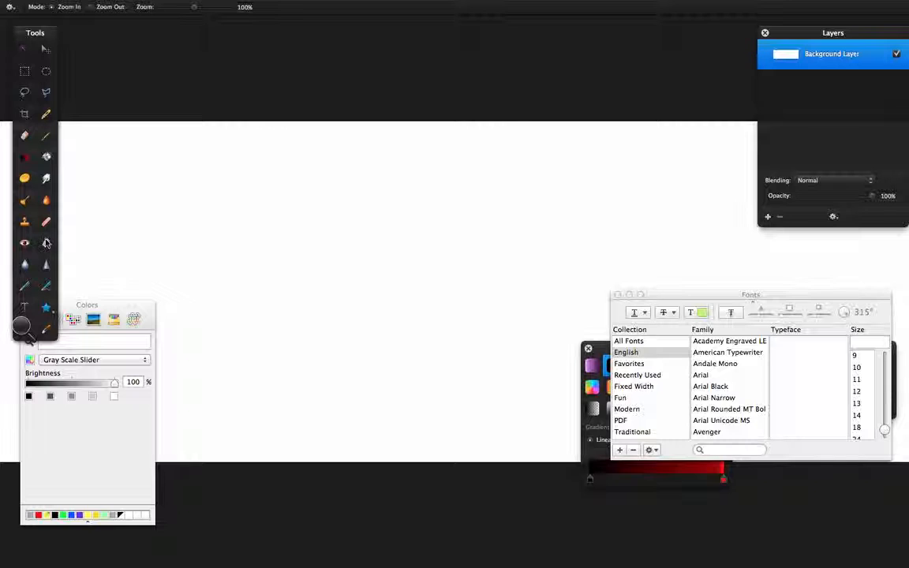
# Step: Fill the Background Layer with a bright magenta pink at full brightness using the Paint Bucket
pyautogui.click(46, 157)
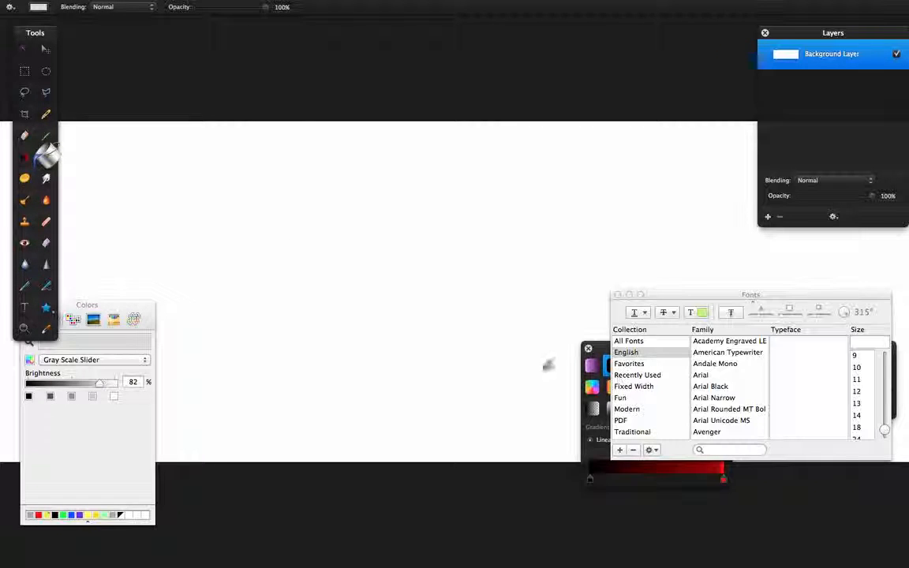
pyautogui.click(112, 305)
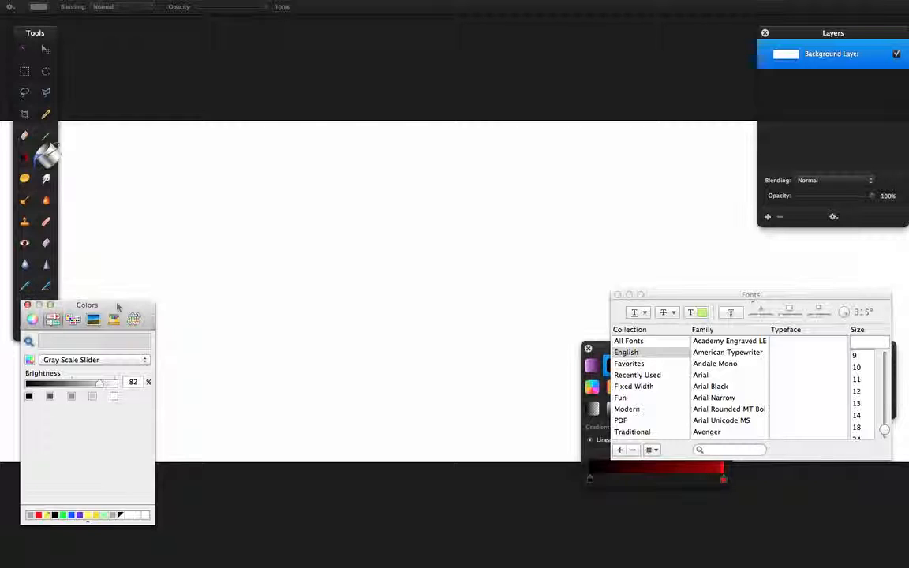
pyautogui.click(32, 319)
pyautogui.moveTo(110, 455); pyautogui.dragTo(121, 496)
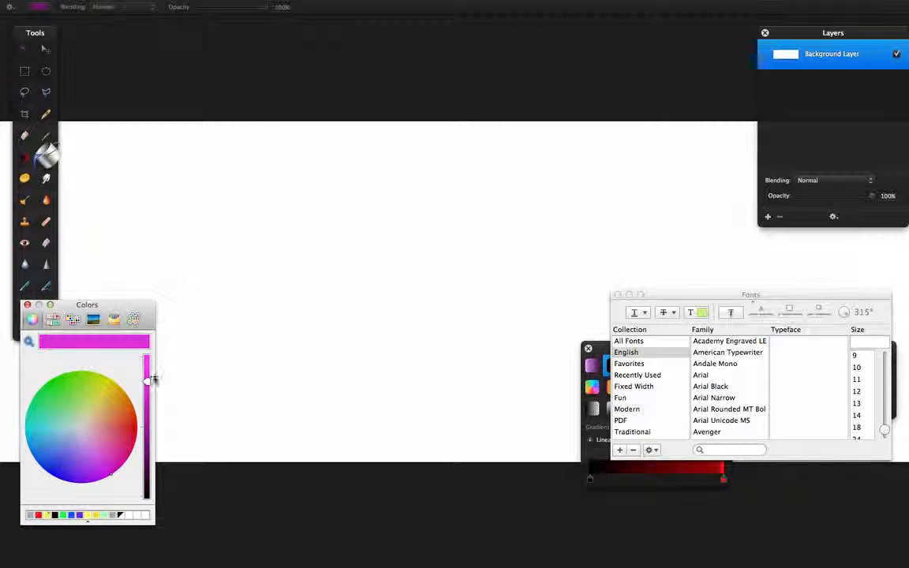
pyautogui.moveTo(148, 381); pyautogui.dragTo(148, 353)
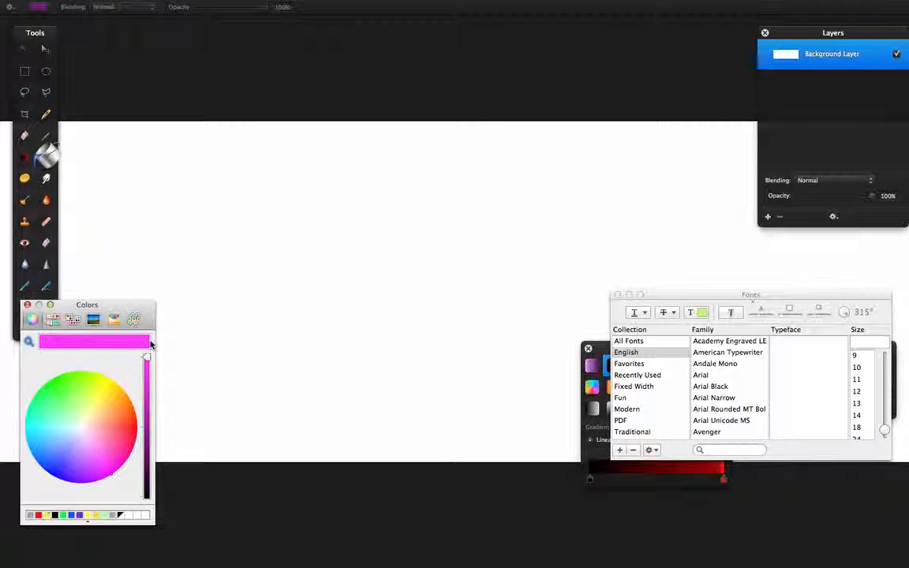
pyautogui.click(105, 466)
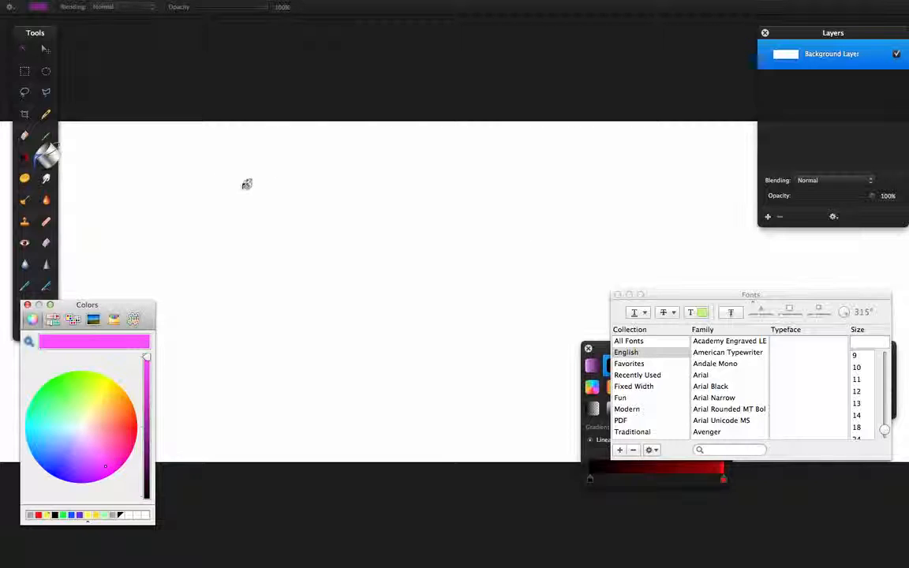
pyautogui.click(205, 168)
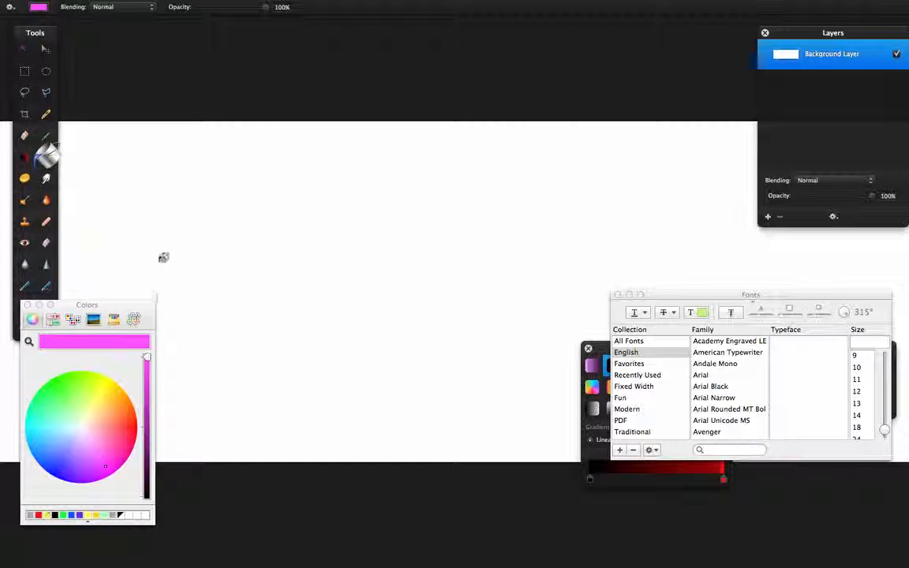
pyautogui.click(348, 207)
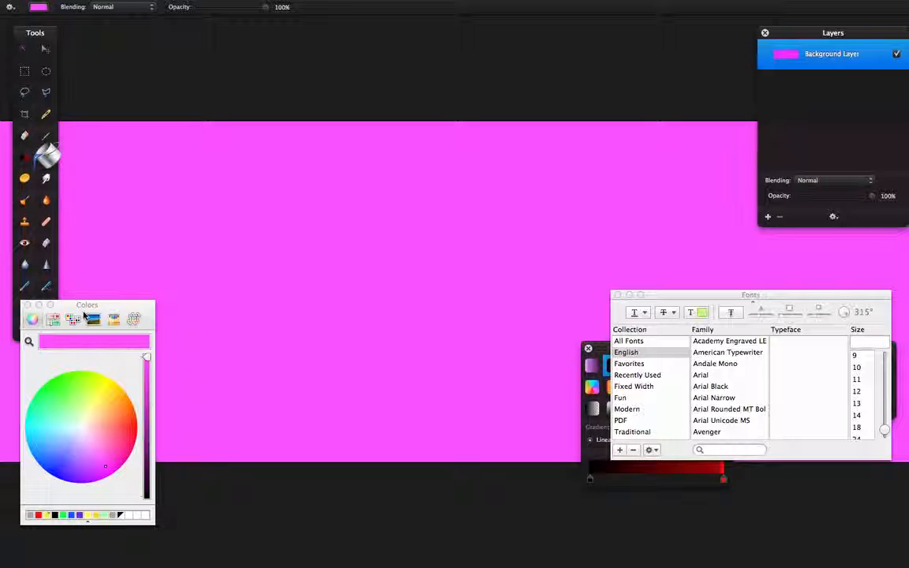
# Step: Uncover the Type tool, add a text object to the pink canvas and set its font size to 500
pyautogui.moveTo(81, 308); pyautogui.dragTo(118, 317)
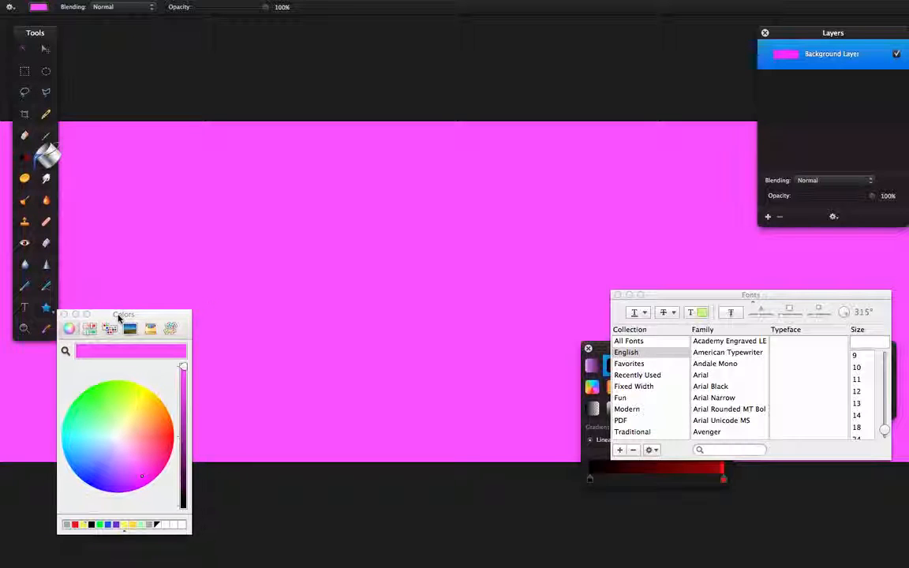
pyautogui.click(23, 308)
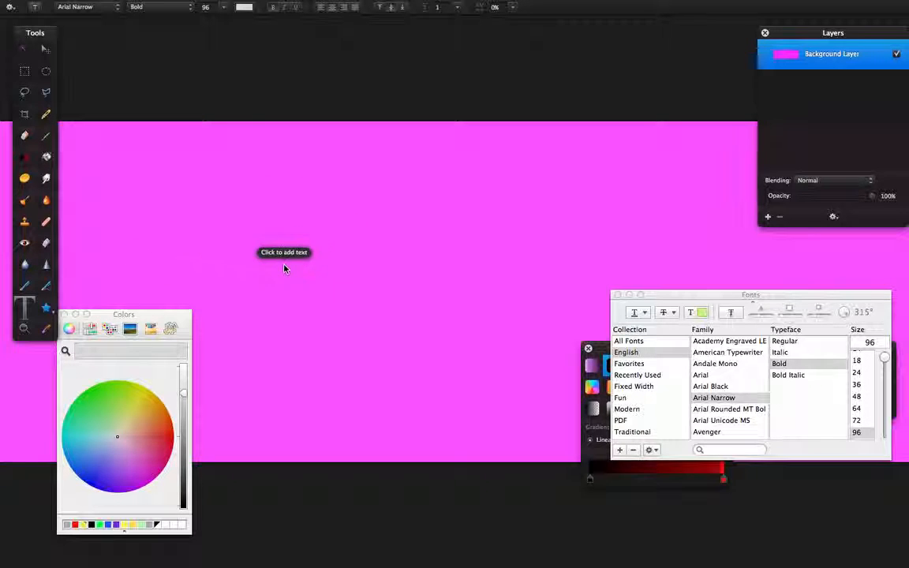
pyautogui.click(244, 271)
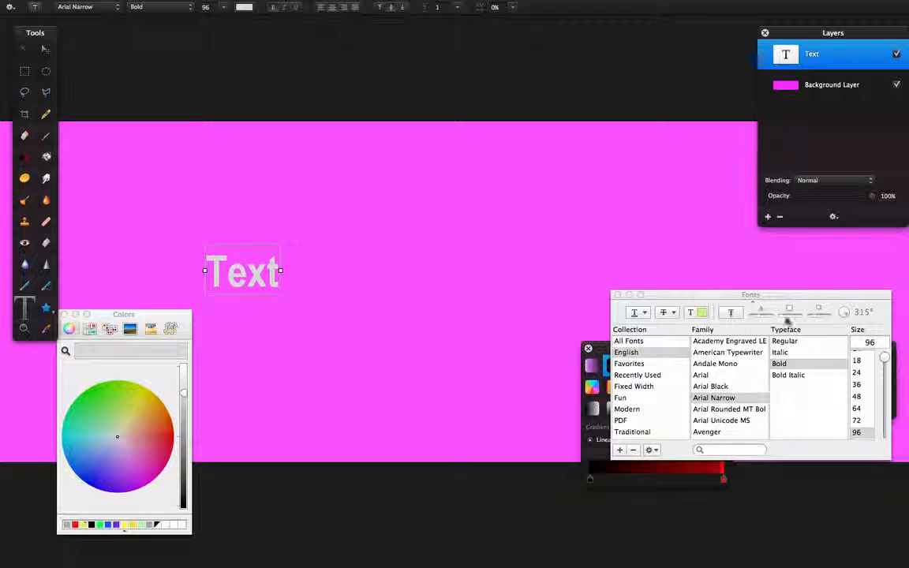
pyautogui.click(873, 340)
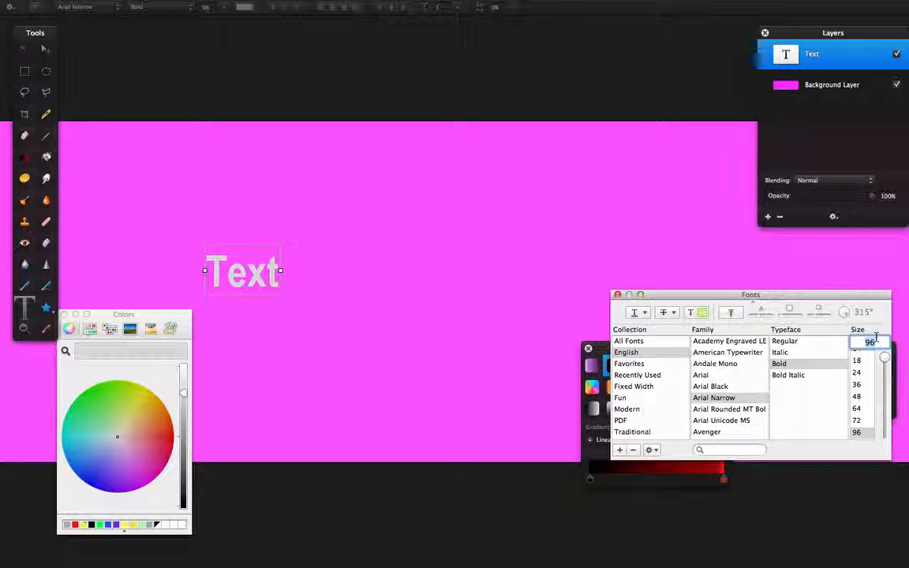
pyautogui.write('500')
pyautogui.press('Return')
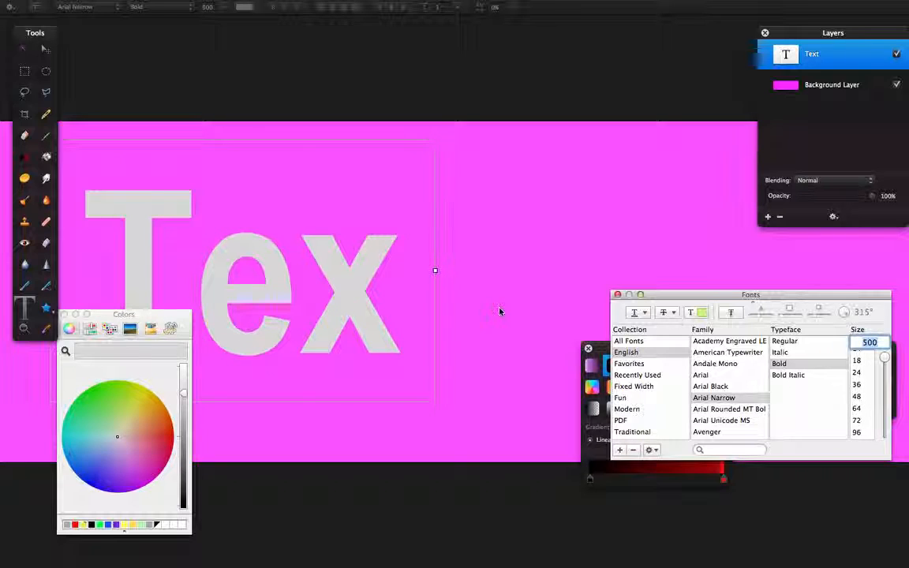
# Step: Replace the placeholder text on the canvas with "Professionally"
pyautogui.click(243, 284)
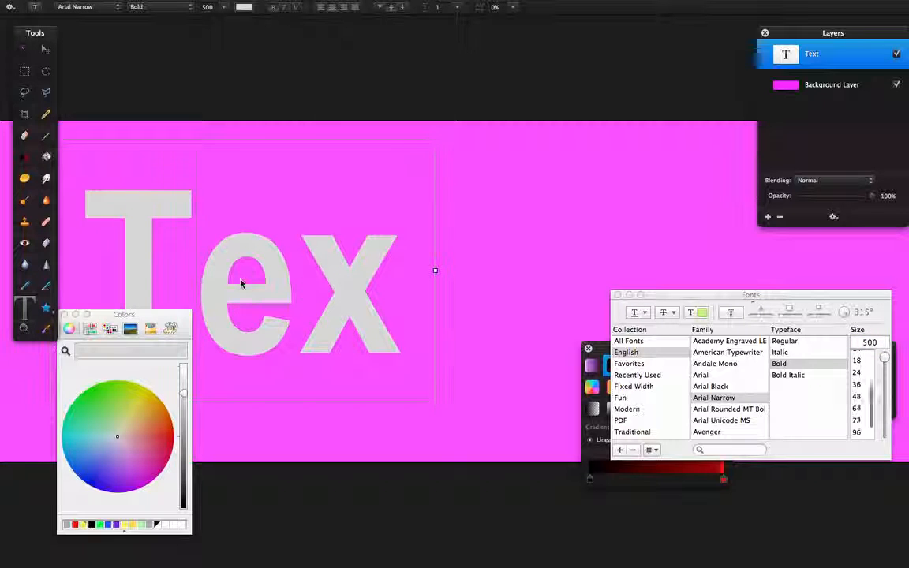
pyautogui.doubleClick(240, 284)
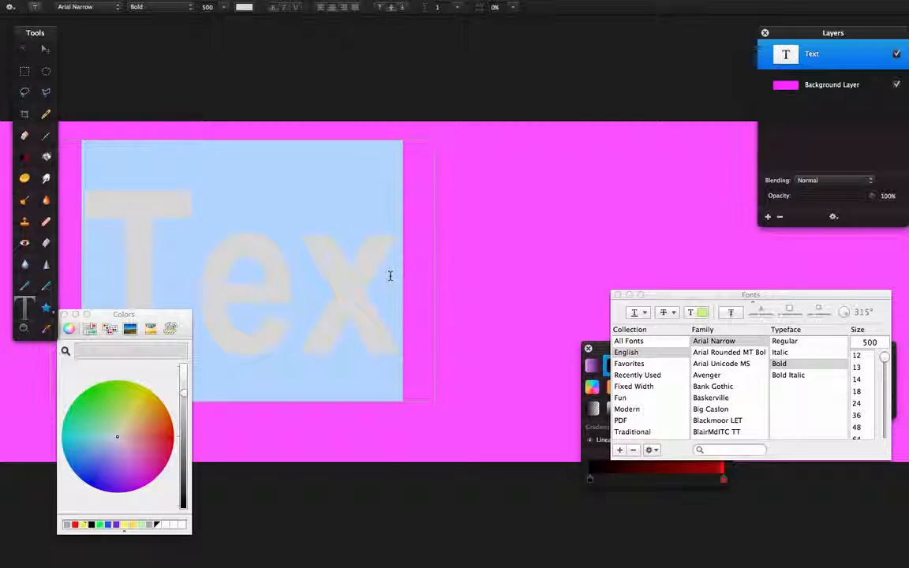
pyautogui.write('Pro')
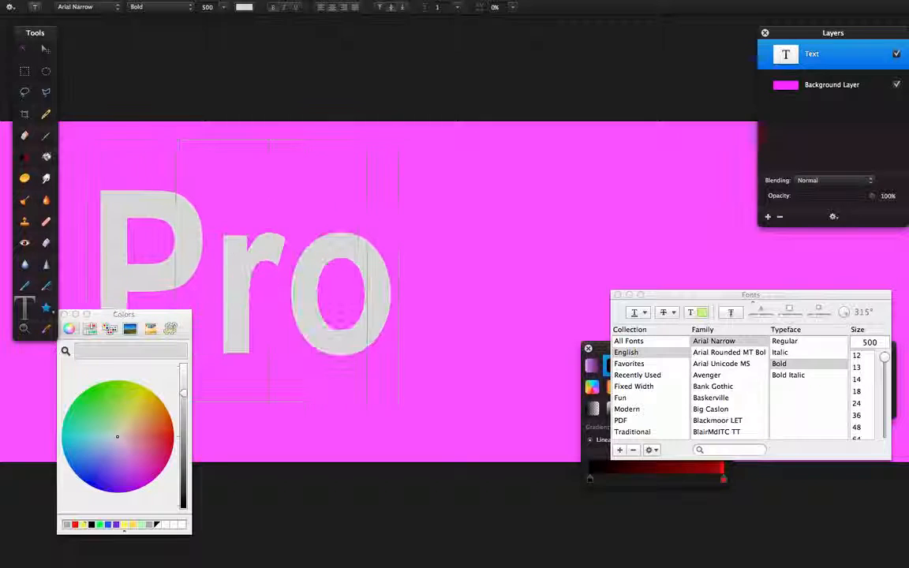
pyautogui.write('fes')
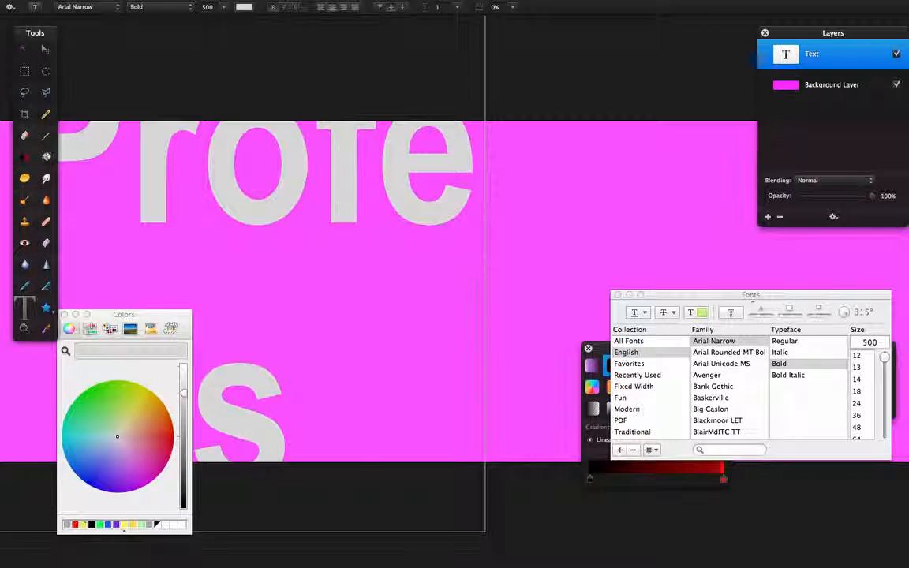
pyautogui.write('sio')
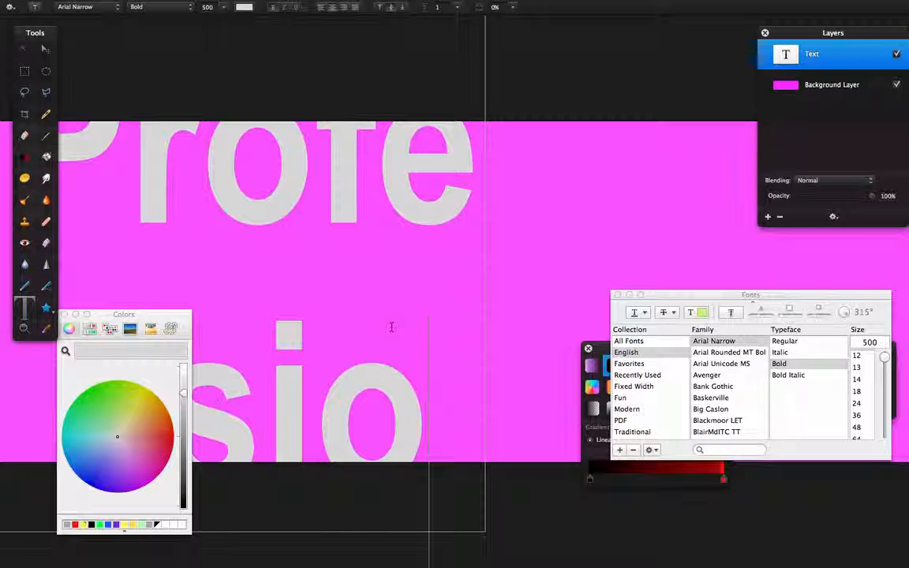
pyautogui.write('na')
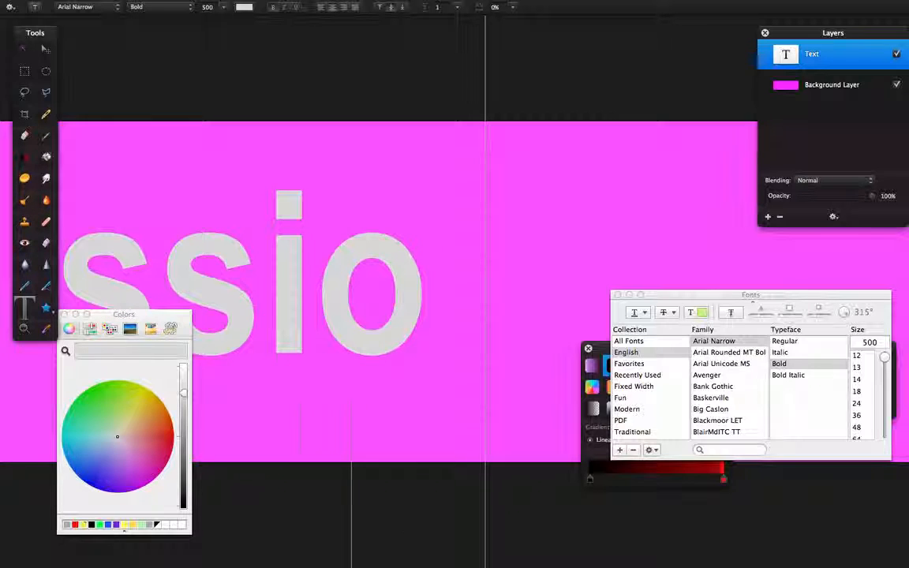
pyautogui.write('l')
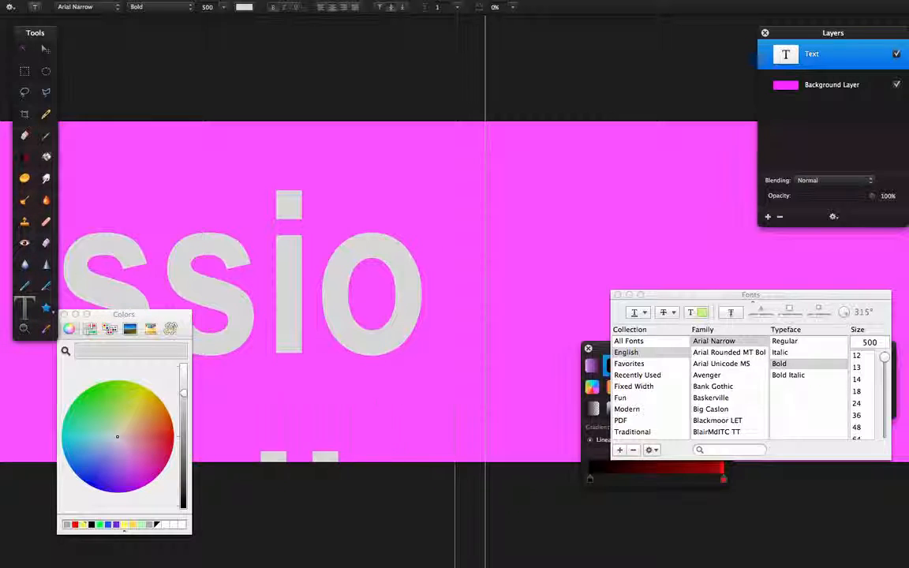
# Step: Select all of the text and reduce its font size through 400, 300 and 250 to 200
pyautogui.press('super+a')
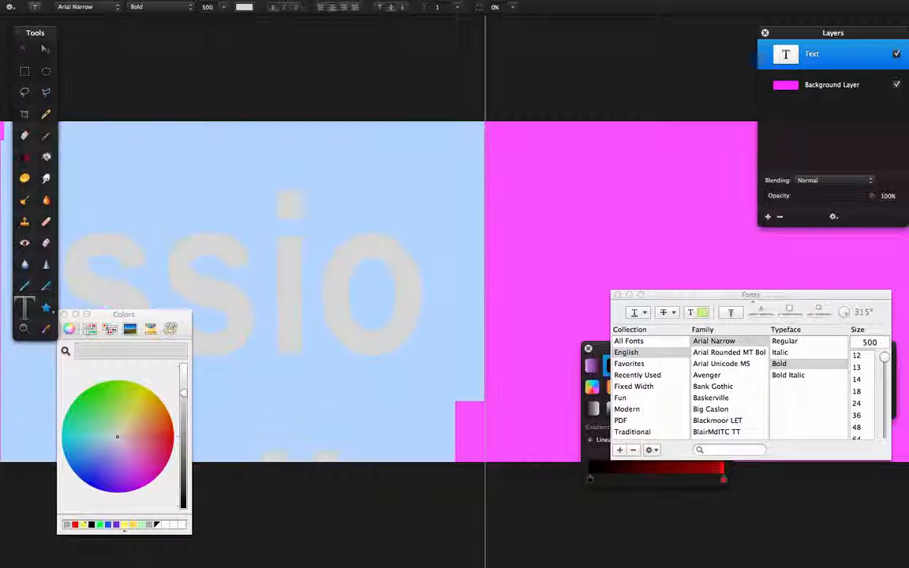
pyautogui.click(870, 342)
pyautogui.press('BackSpace')
pyautogui.press('BackSpace')
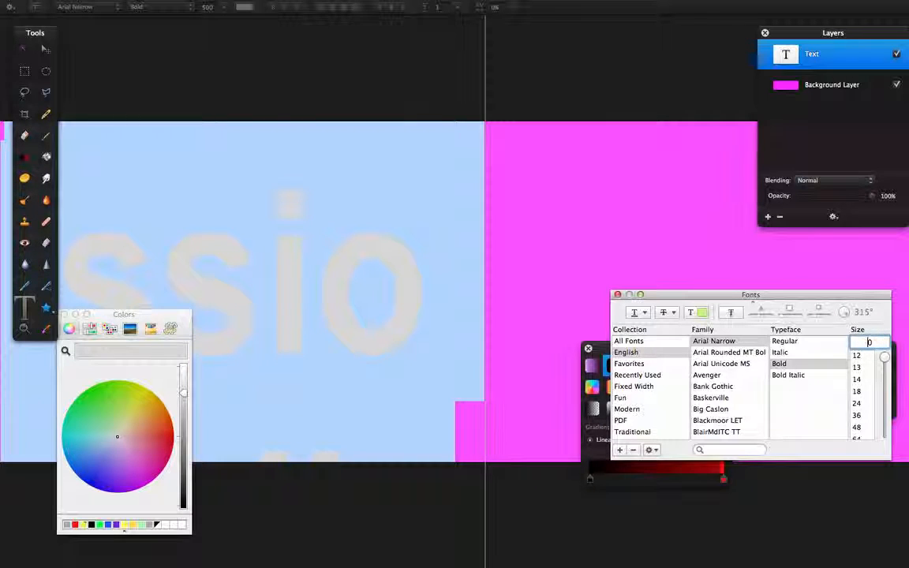
pyautogui.write('400')
pyautogui.press('Return')
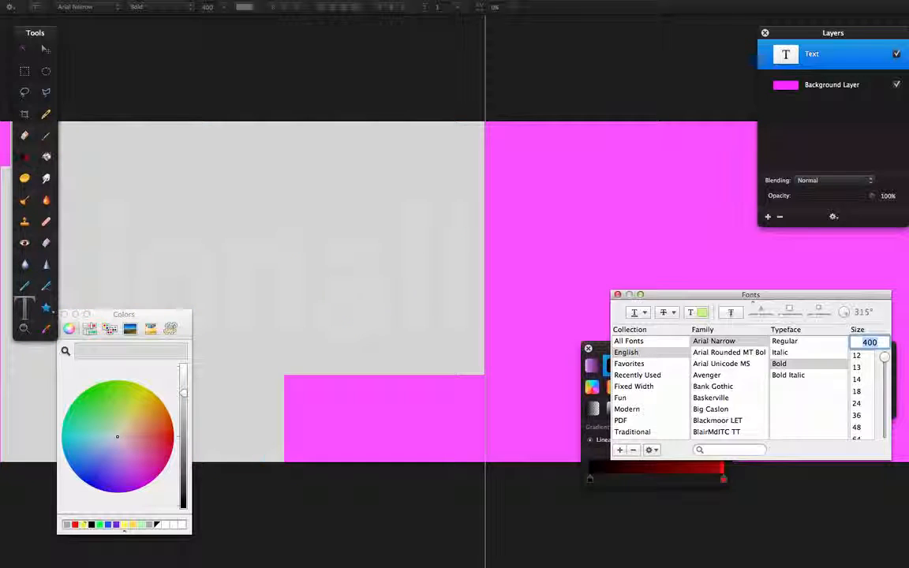
pyautogui.write('300')
pyautogui.press('Return')
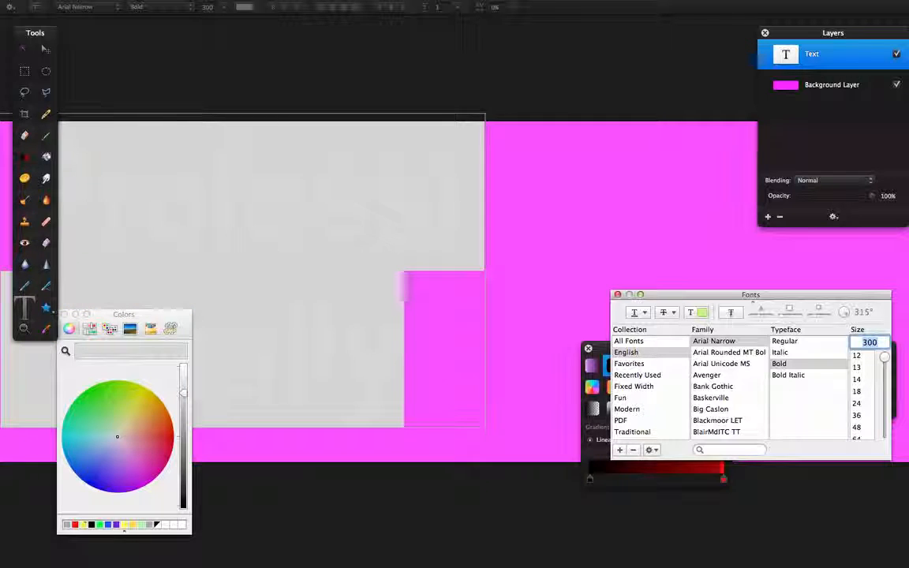
pyautogui.write('250')
pyautogui.press('Return')
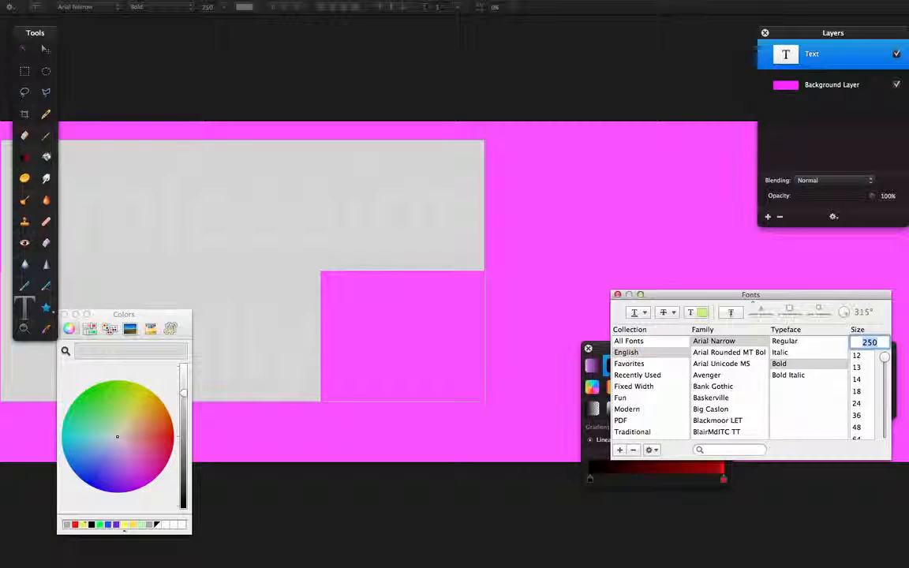
pyautogui.write('200')
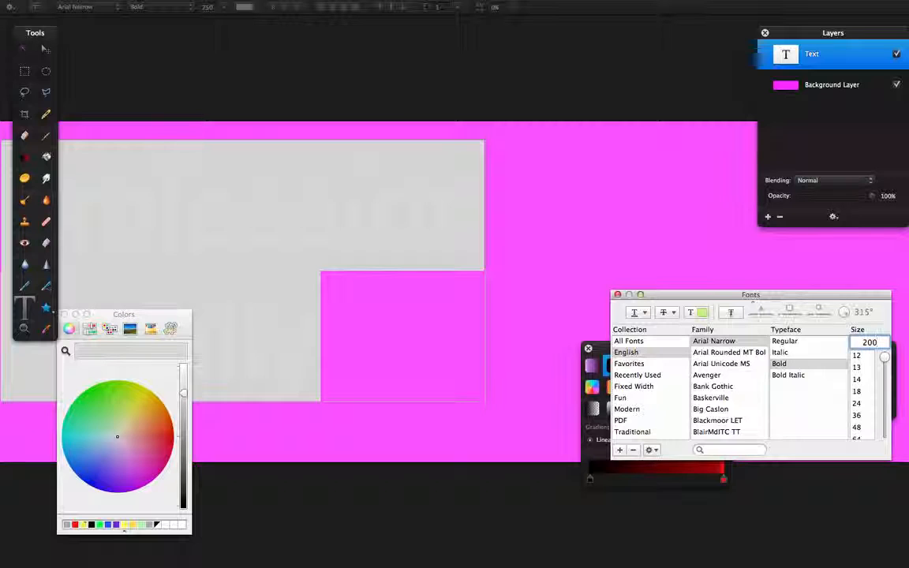
pyautogui.press('Return')
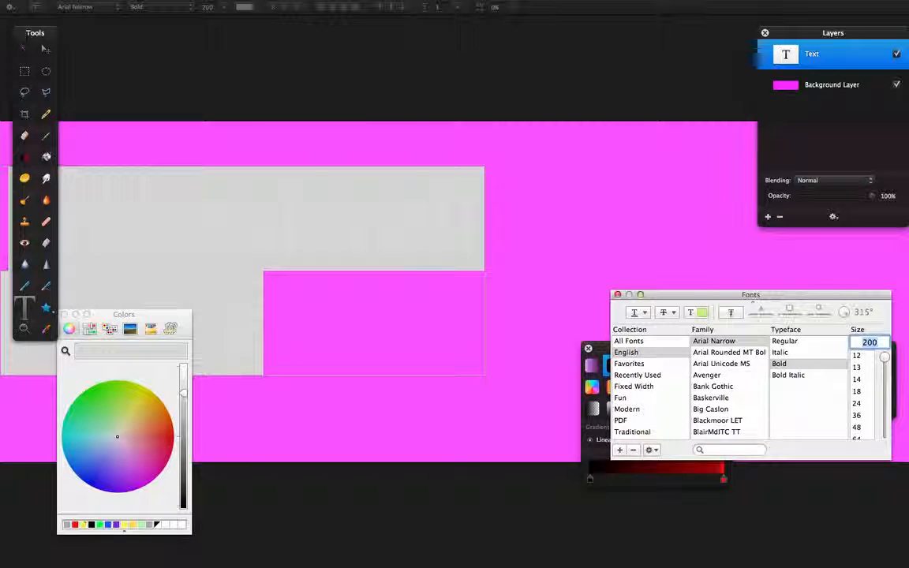
# Step: Move the Tools and Colors palettes clear of the text so the whole text box is exposed
pyautogui.moveTo(35, 32); pyautogui.dragTo(609, 180)
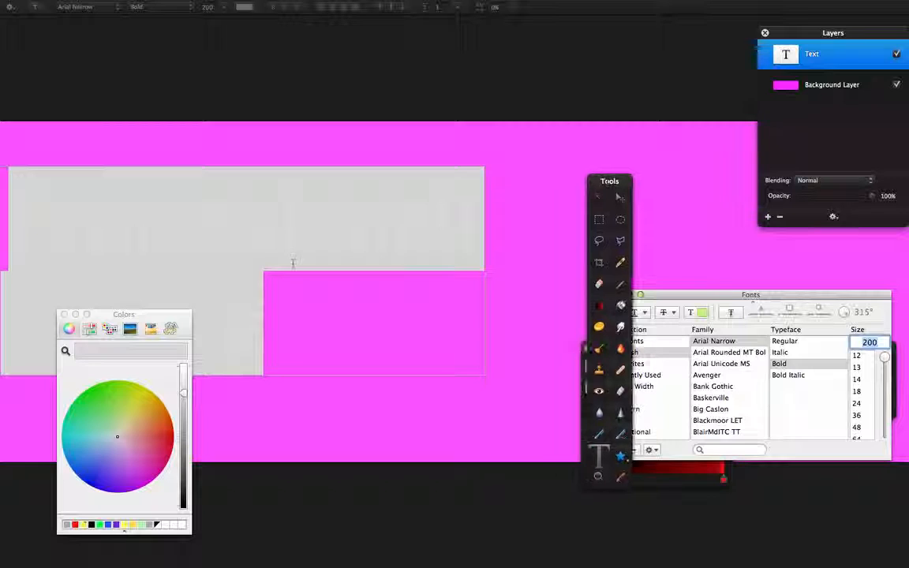
pyautogui.click(202, 241)
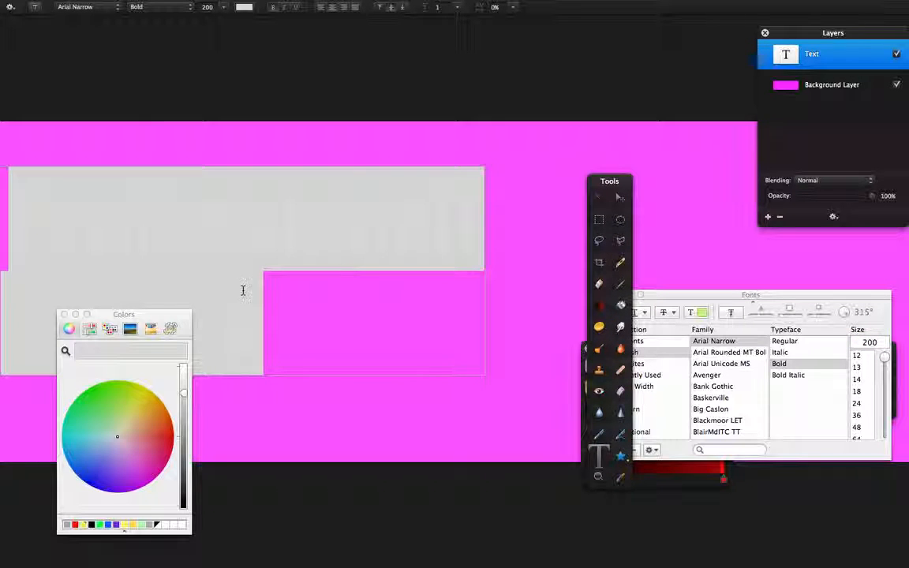
pyautogui.moveTo(146, 322); pyautogui.dragTo(672, 344)
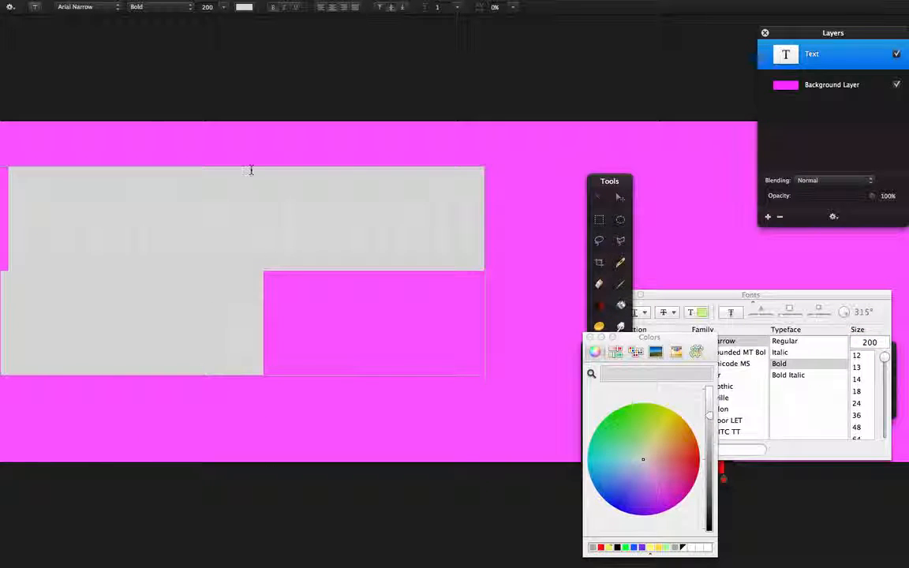
# Step: Deselect the text and widen its box to about 1336 px so "Professionally" fits on one line
pyautogui.click(227, 223)
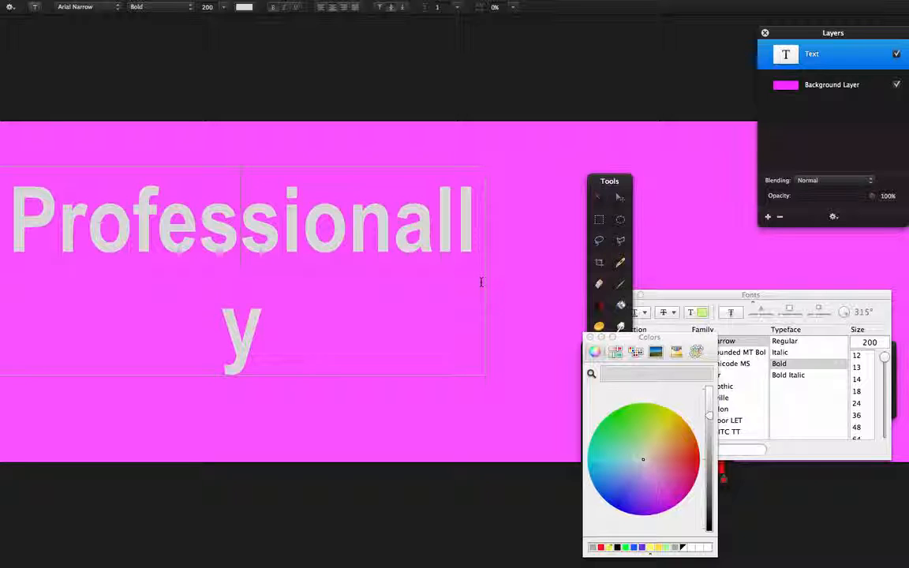
pyautogui.click(486, 283)
pyautogui.click(319, 221)
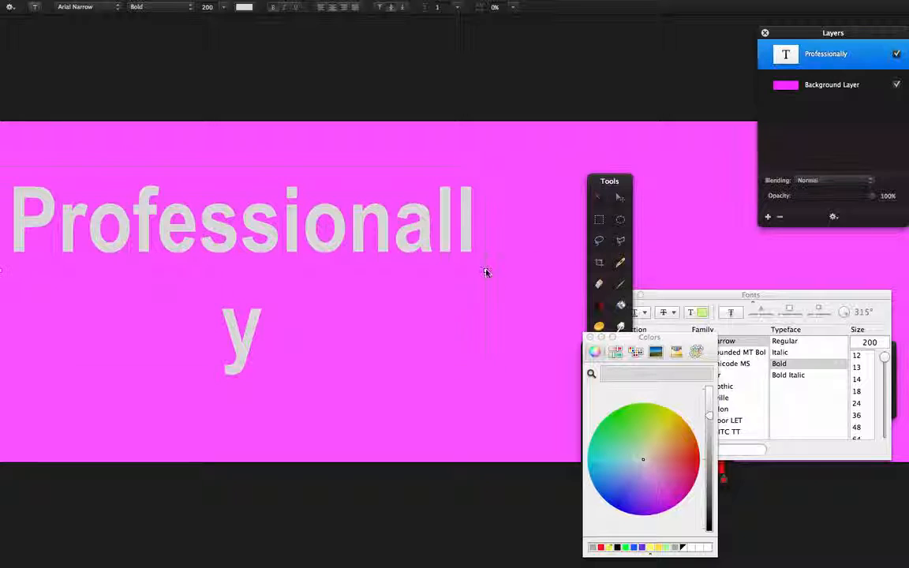
pyautogui.moveTo(485, 270); pyautogui.dragTo(623, 262)
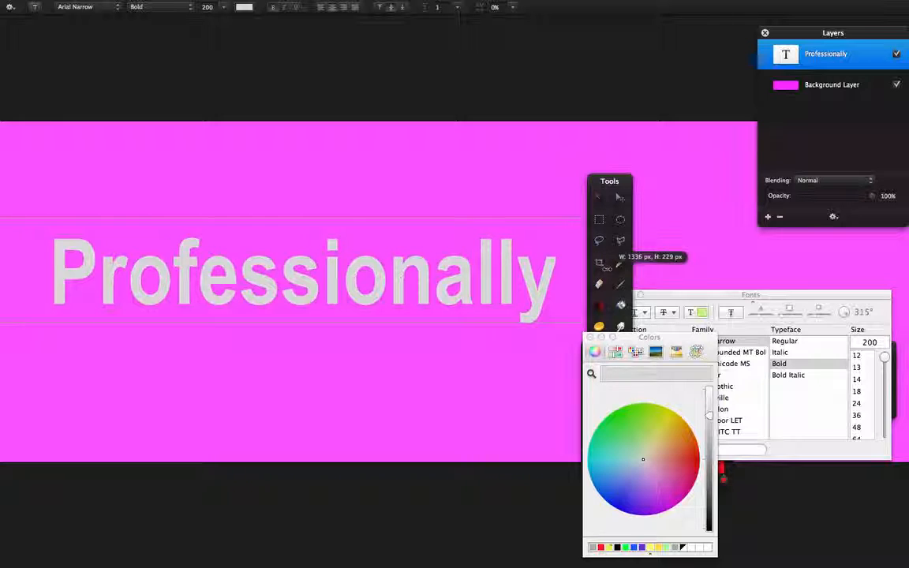
# Step: Select all of the "Professionally" text, set its font size to 250, and deselect it
pyautogui.doubleClick(359, 259)
pyautogui.click(870, 343)
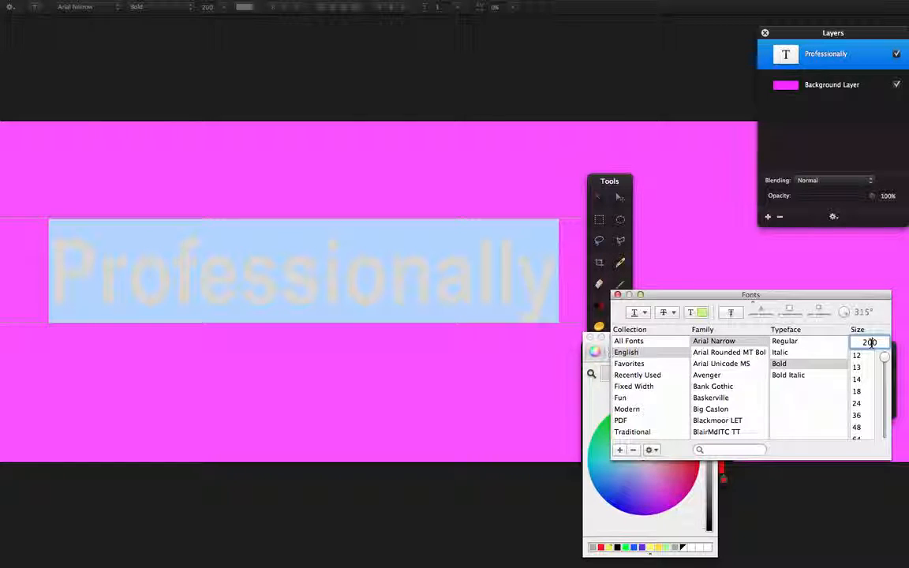
pyautogui.write('2500')
pyautogui.press('Return')
pyautogui.doubleClick(874, 343)
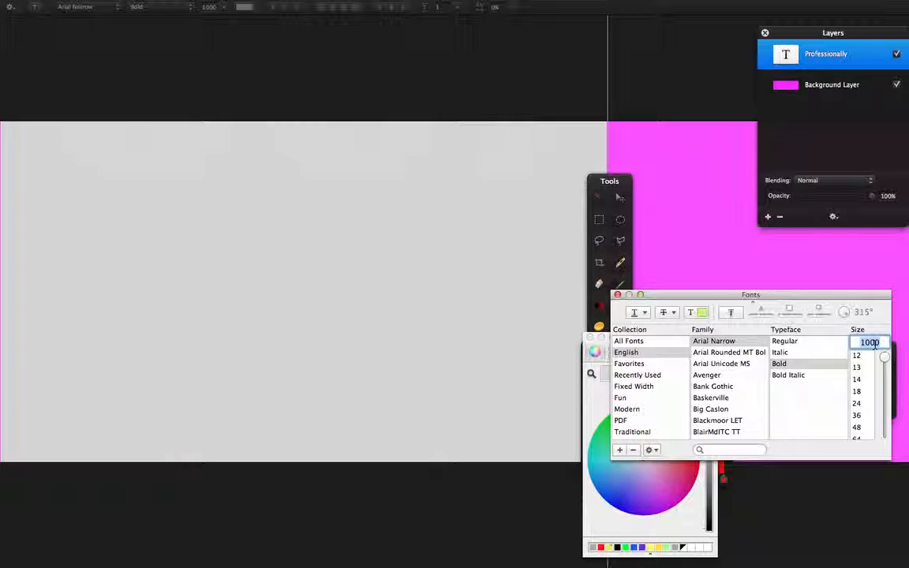
pyautogui.write('250')
pyautogui.press('Return')
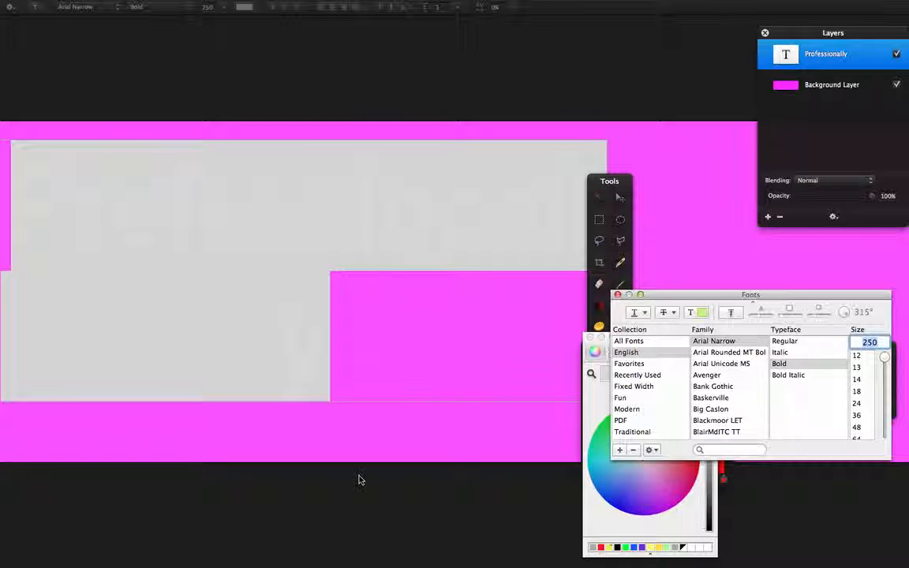
pyautogui.click(264, 332)
pyautogui.click(264, 333)
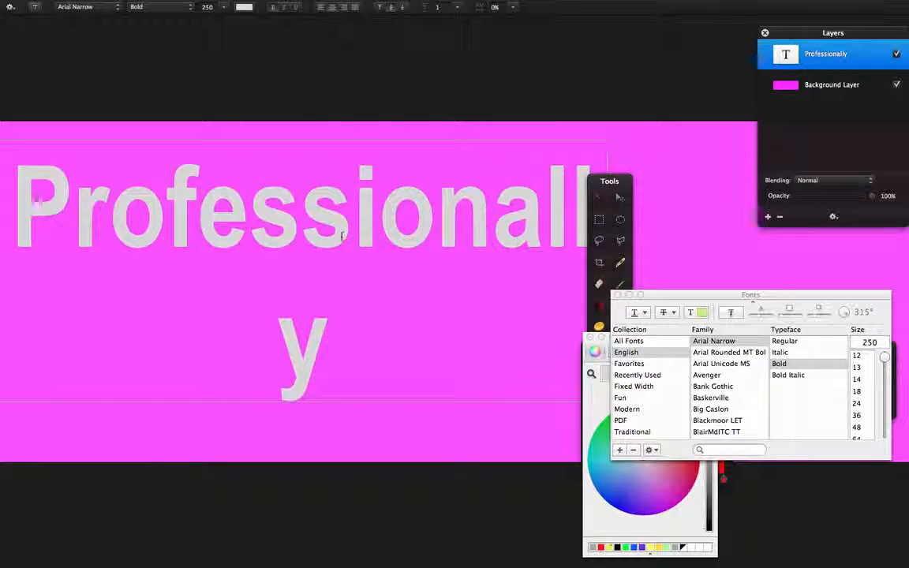
# Step: Widen the text box until "Professionally" fits on one line, moving the Tools palette away from the box's edge
pyautogui.moveTo(609, 180); pyautogui.dragTo(684, 136)
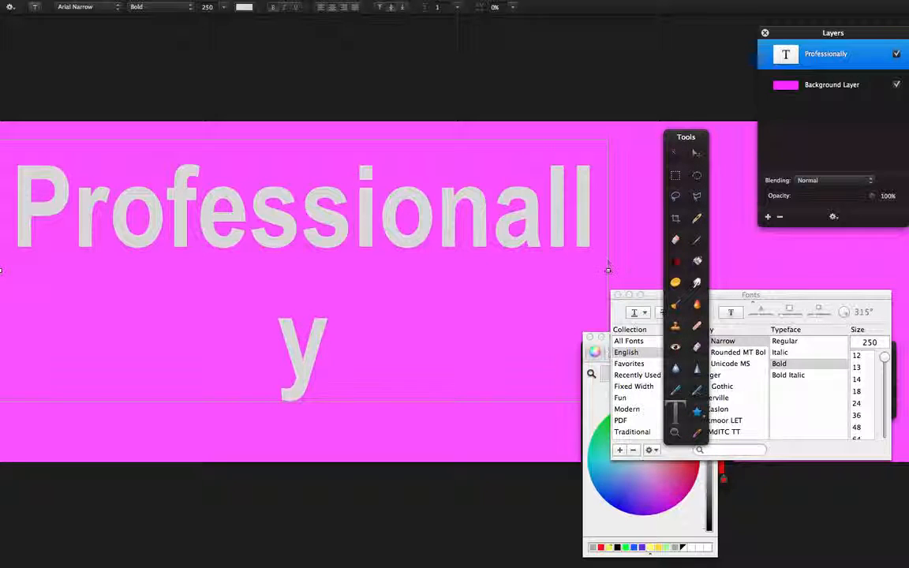
pyautogui.moveTo(608, 270); pyautogui.dragTo(641, 260)
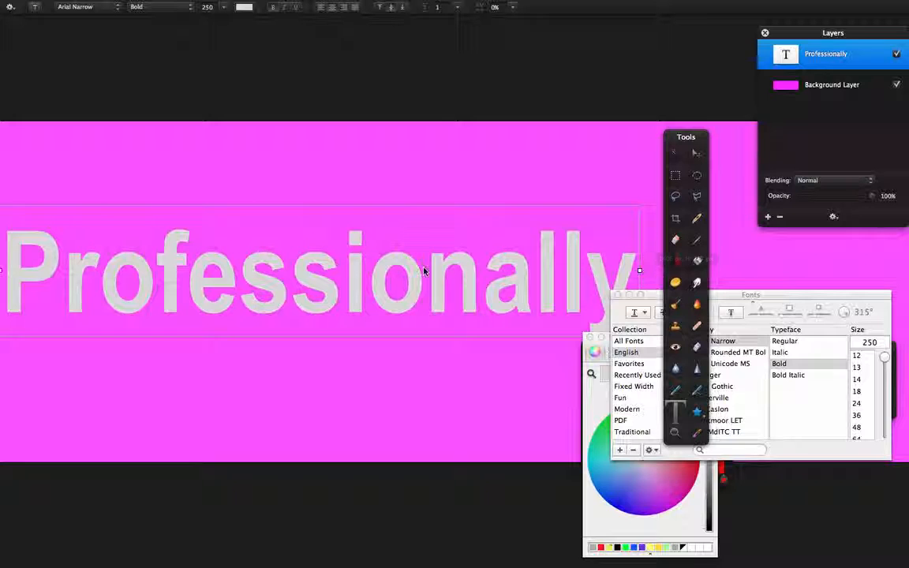
pyautogui.moveTo(686, 136); pyautogui.dragTo(109, 126)
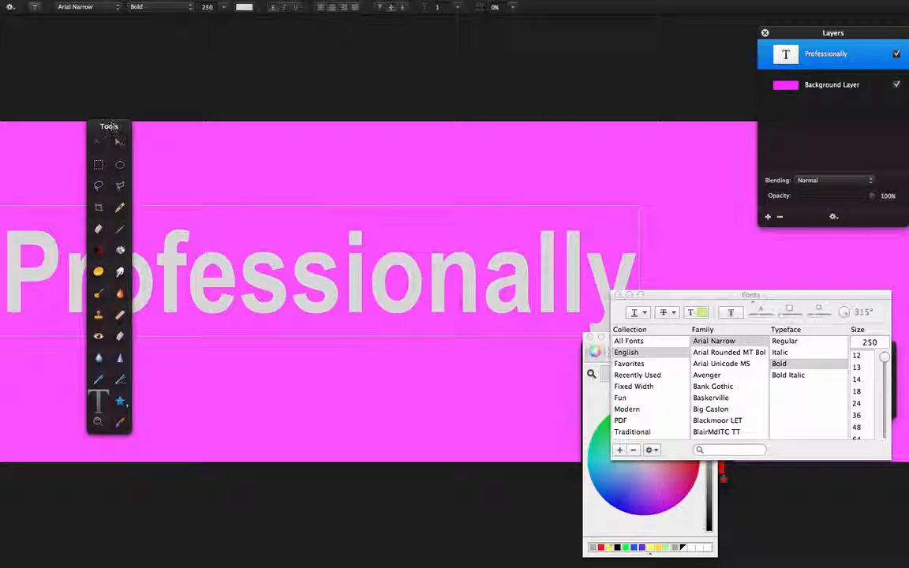
# Step: Try the Bring tha noize font on the whole "Professionally" text and deselect it to preview the lettering
pyautogui.doubleClick(373, 285)
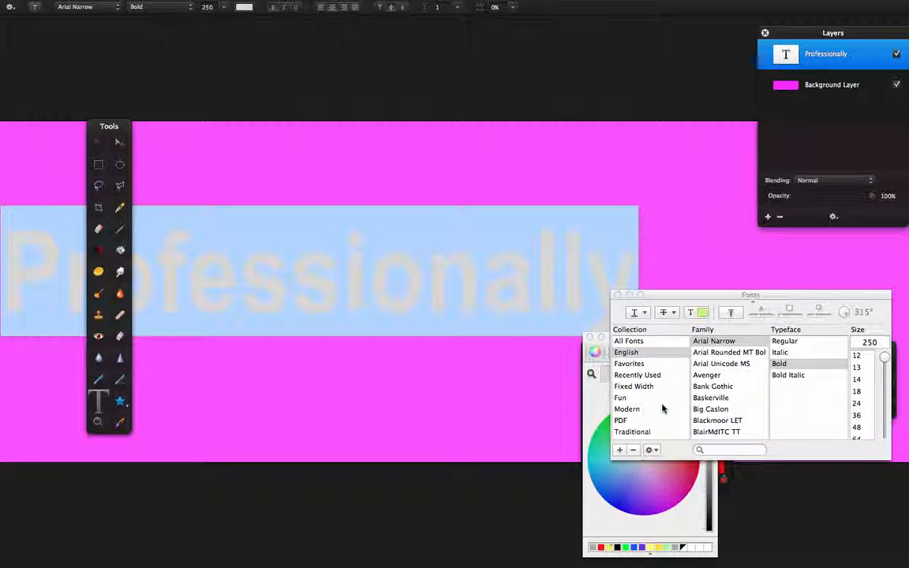
pyautogui.scroll(-6, 700, 397)
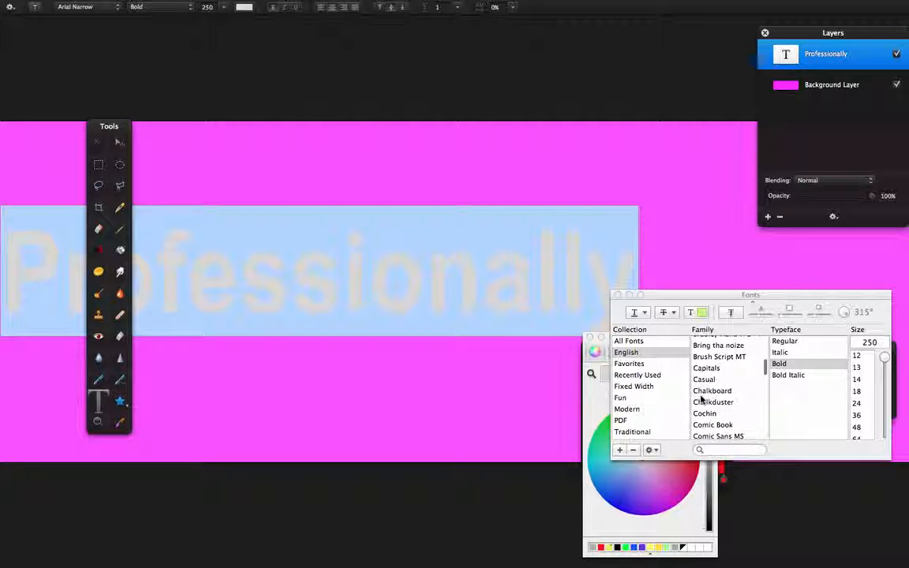
pyautogui.scroll(2, 700, 400)
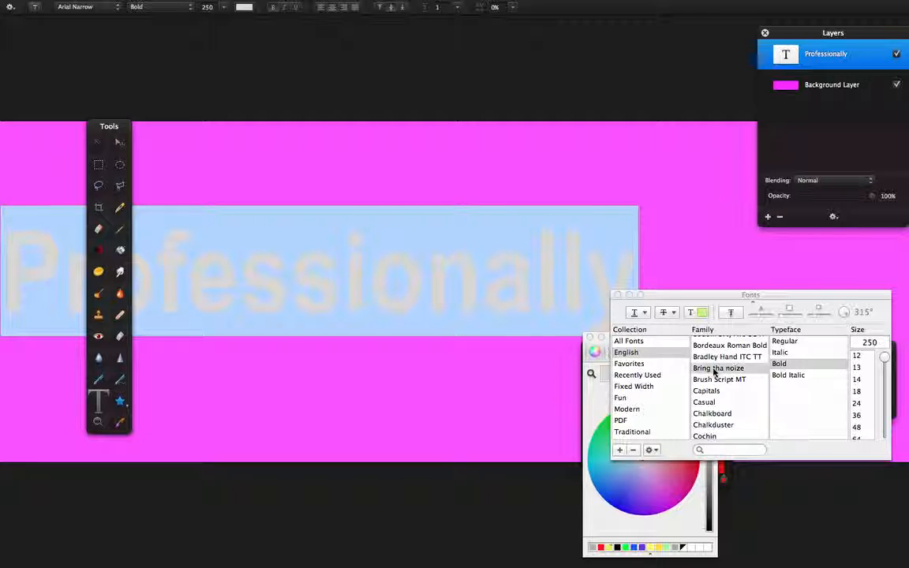
pyautogui.click(714, 368)
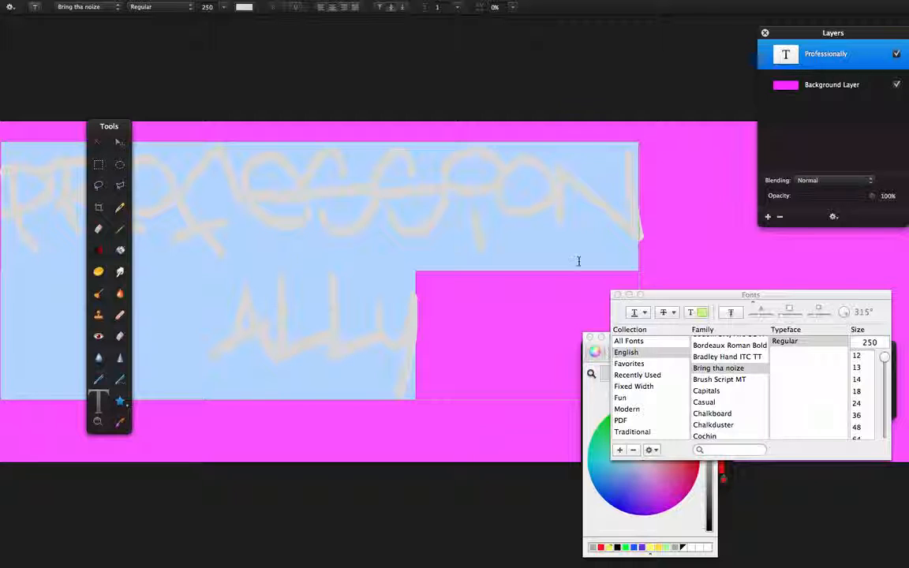
pyautogui.click(520, 235)
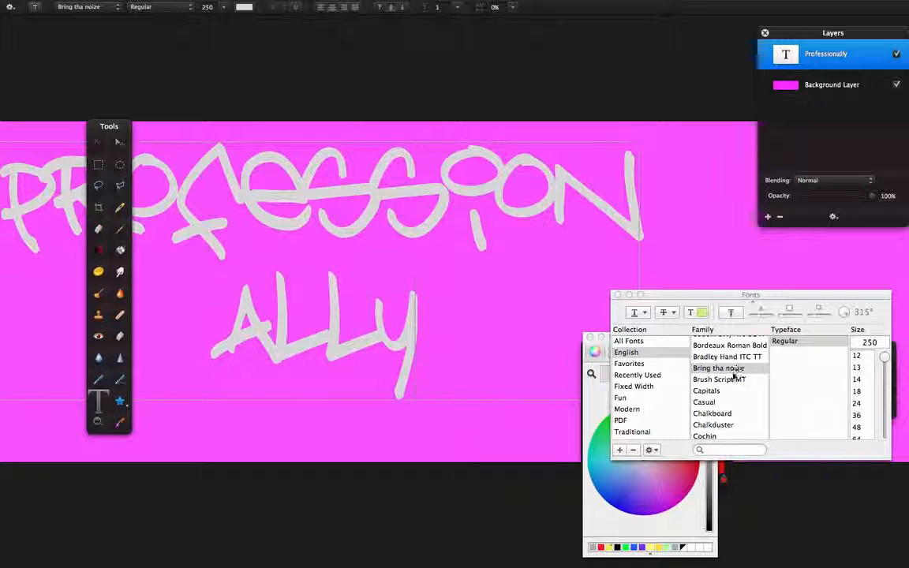
# Step: Try the Guilty gardens font on all of the text and deselect it to preview the lettering
pyautogui.scroll(-1, 732, 380)
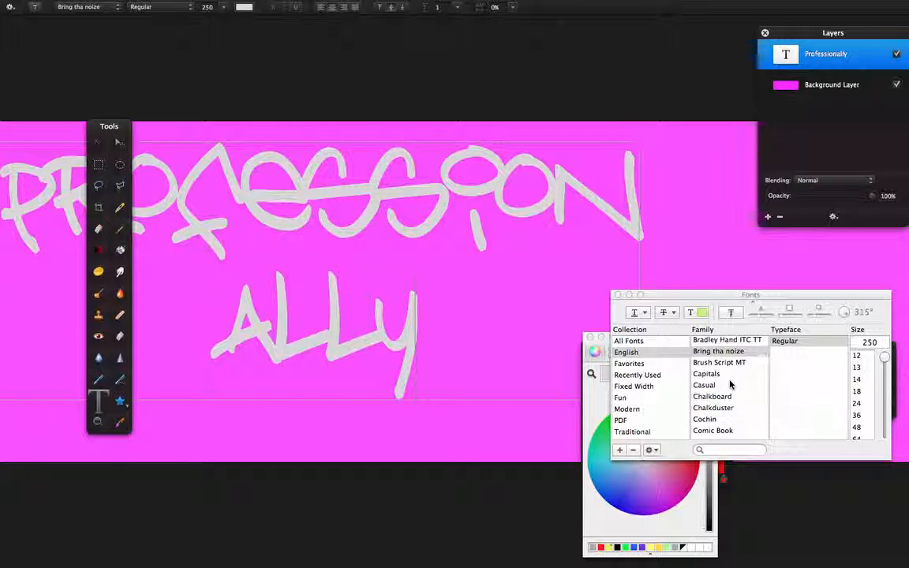
pyautogui.scroll(-5, 730, 390)
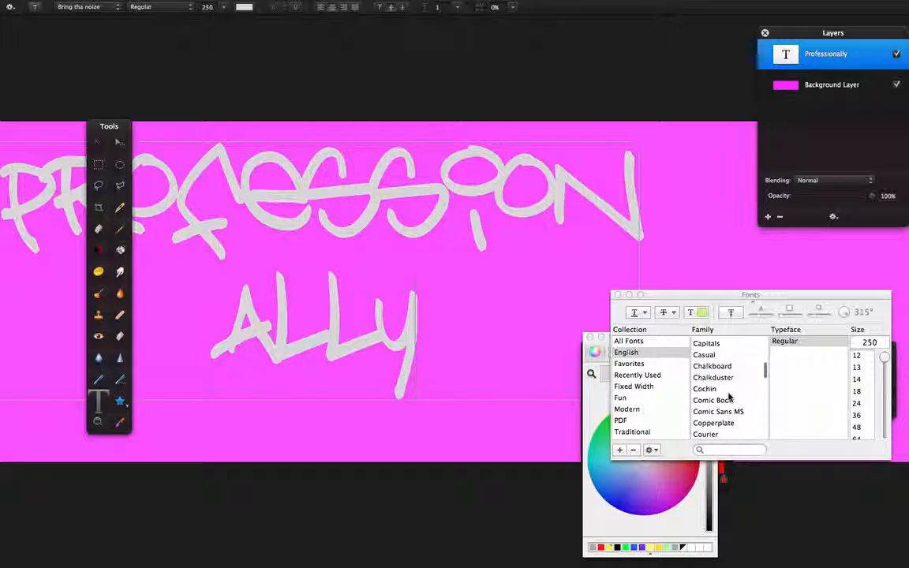
pyautogui.scroll(-3, 730, 394)
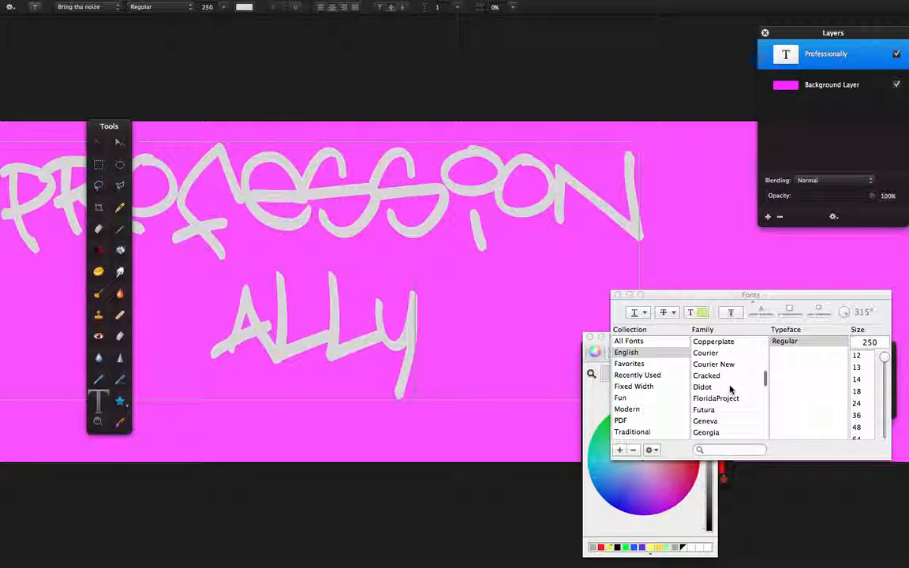
pyautogui.scroll(-2, 731, 388)
pyautogui.scroll(-4, 731, 388)
pyautogui.click(730, 392)
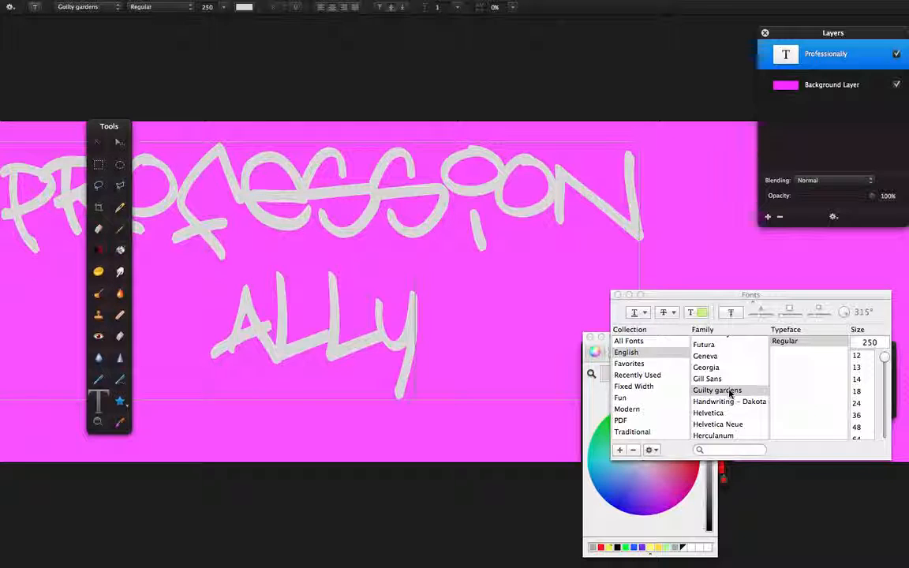
pyautogui.doubleClick(318, 284)
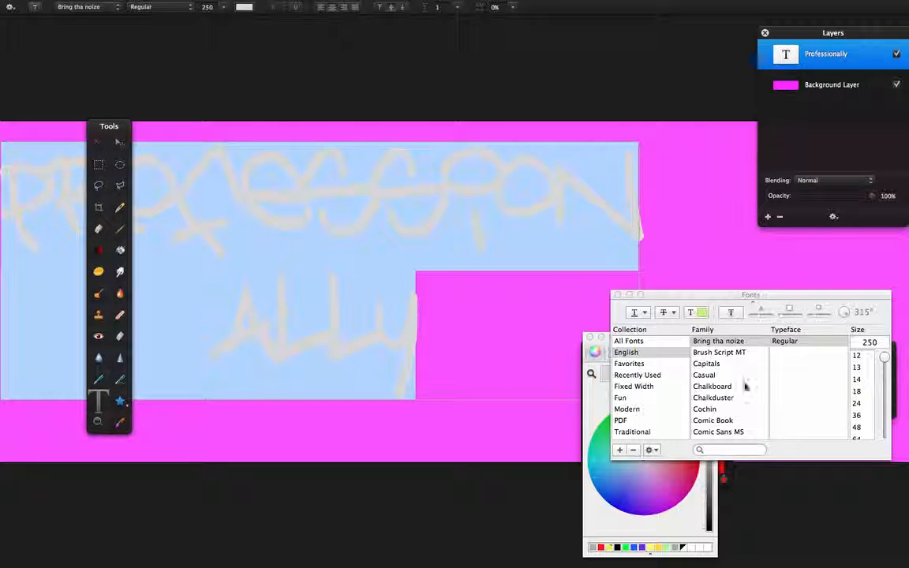
pyautogui.scroll(-10, 727, 389)
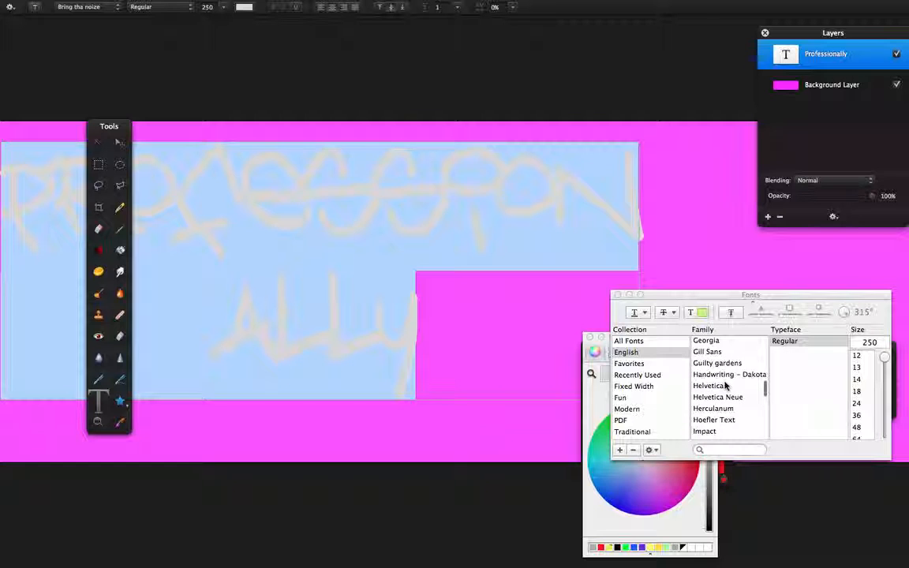
pyautogui.click(713, 365)
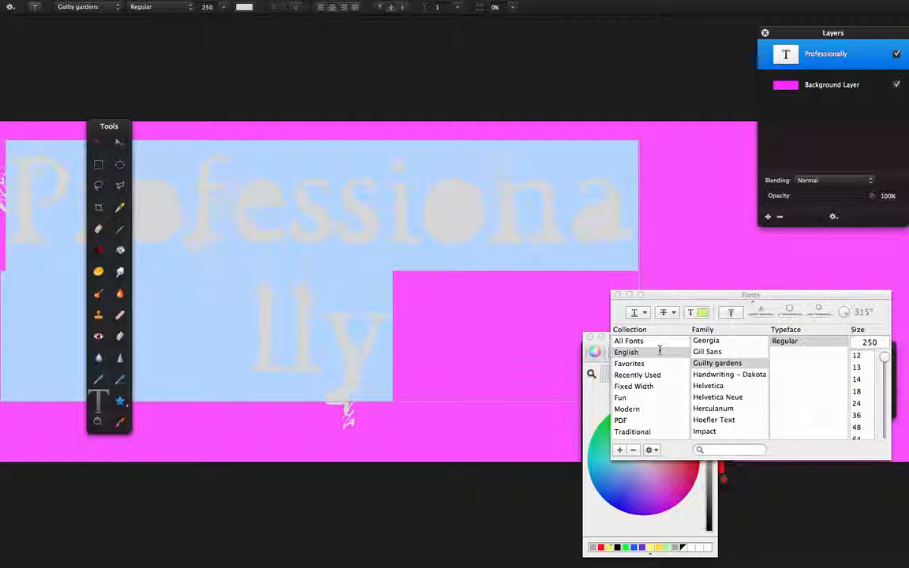
pyautogui.click(439, 313)
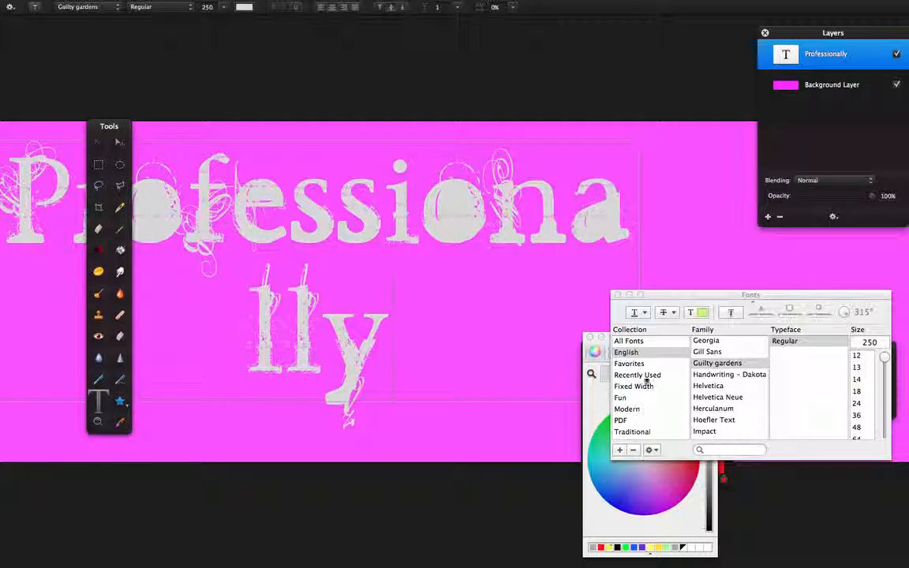
# Step: Select all of the text and try the STIXGeneral and the Poison fonts on it
pyautogui.scroll(-5, 724, 422)
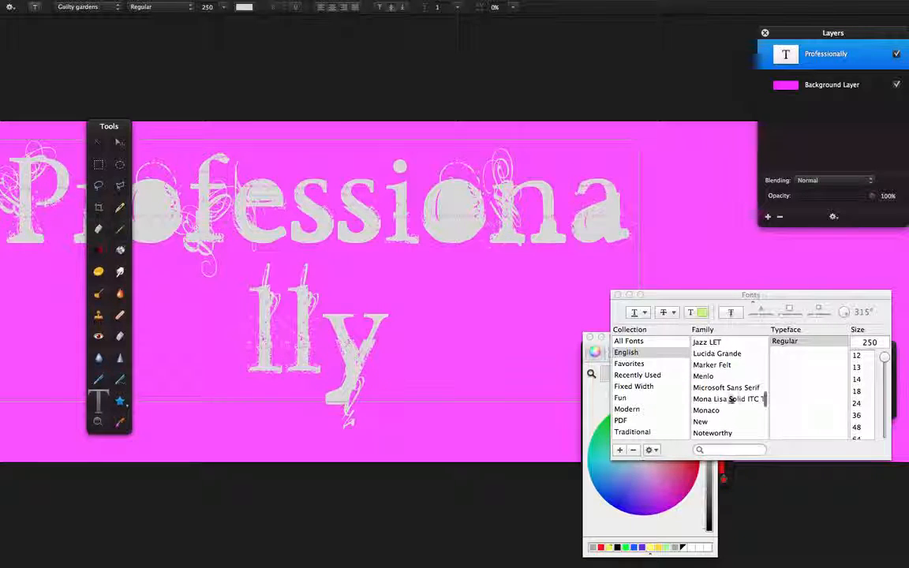
pyautogui.scroll(-2, 727, 410)
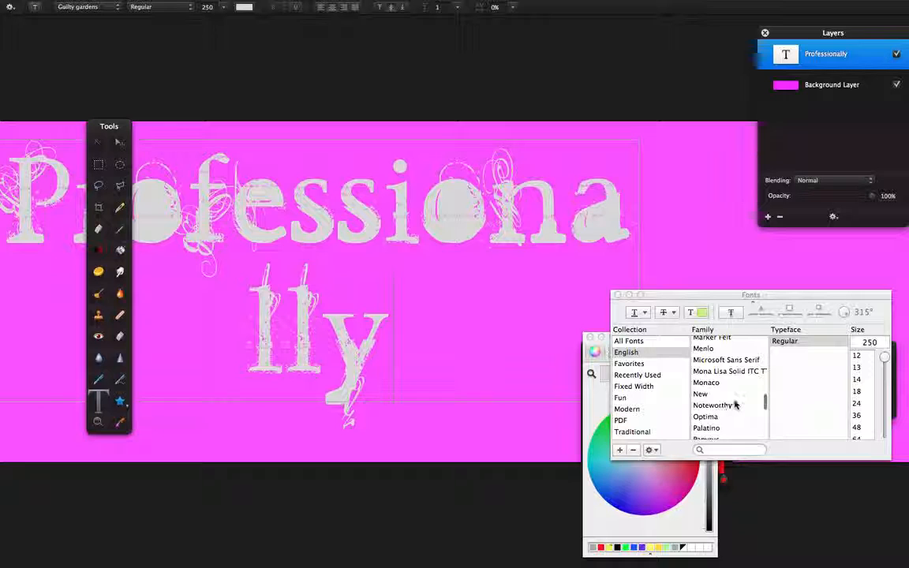
pyautogui.scroll(-3, 735, 404)
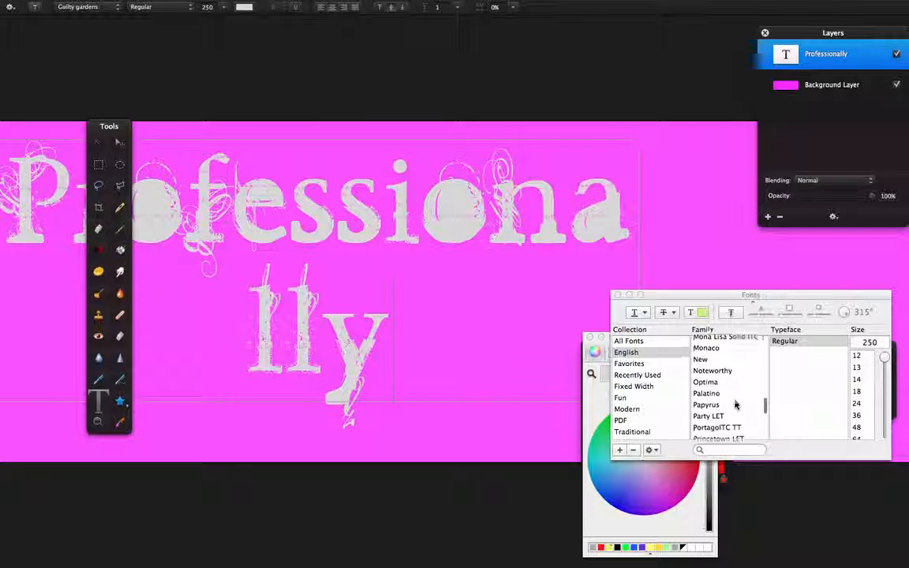
pyautogui.scroll(-4, 735, 405)
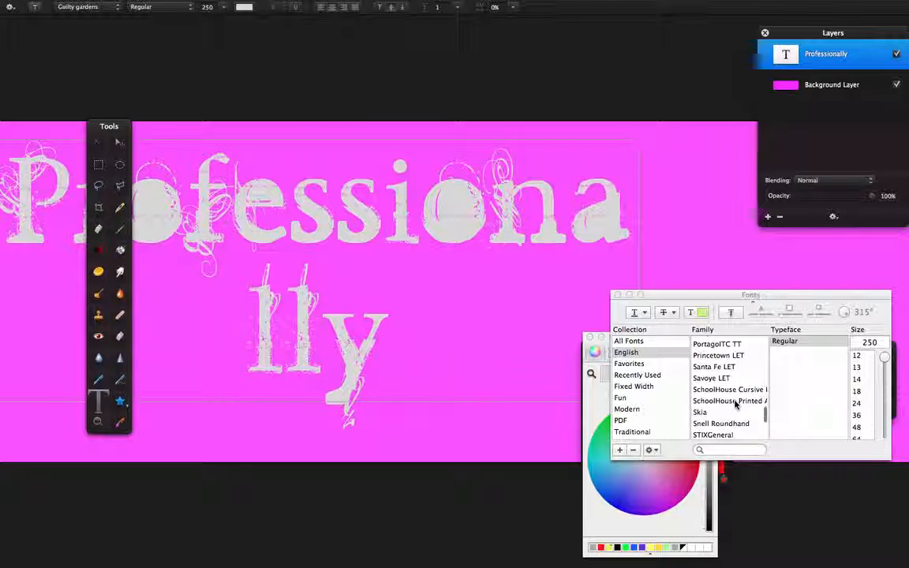
pyautogui.scroll(-1, 734, 405)
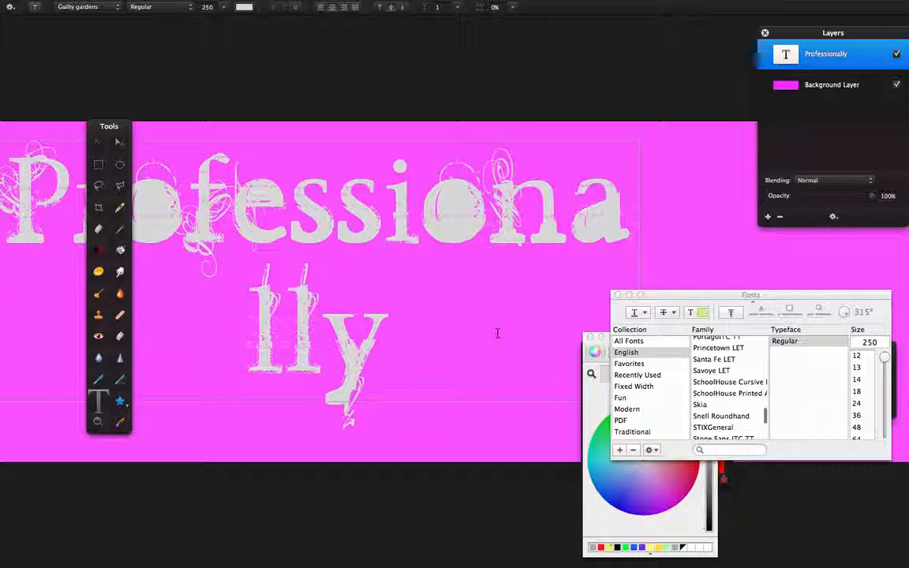
pyautogui.doubleClick(465, 340)
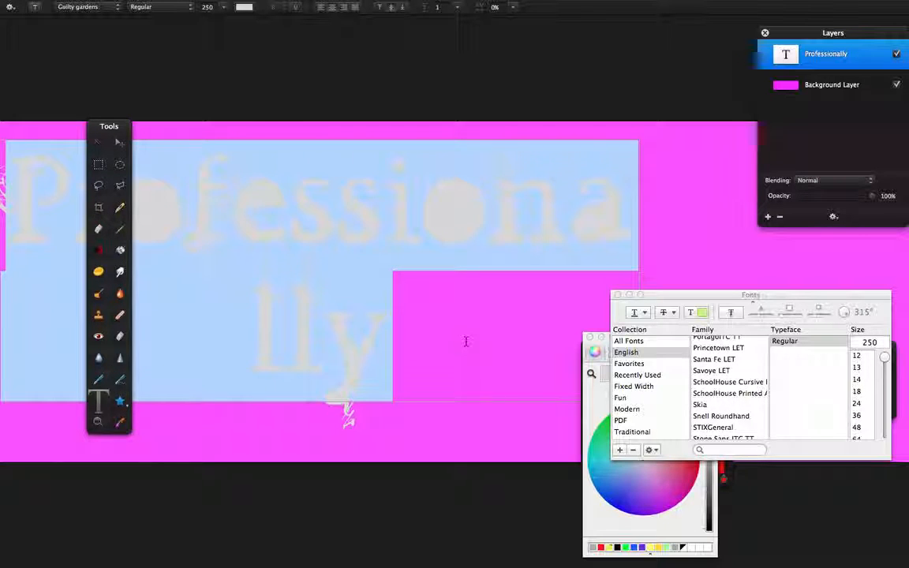
pyautogui.click(711, 427)
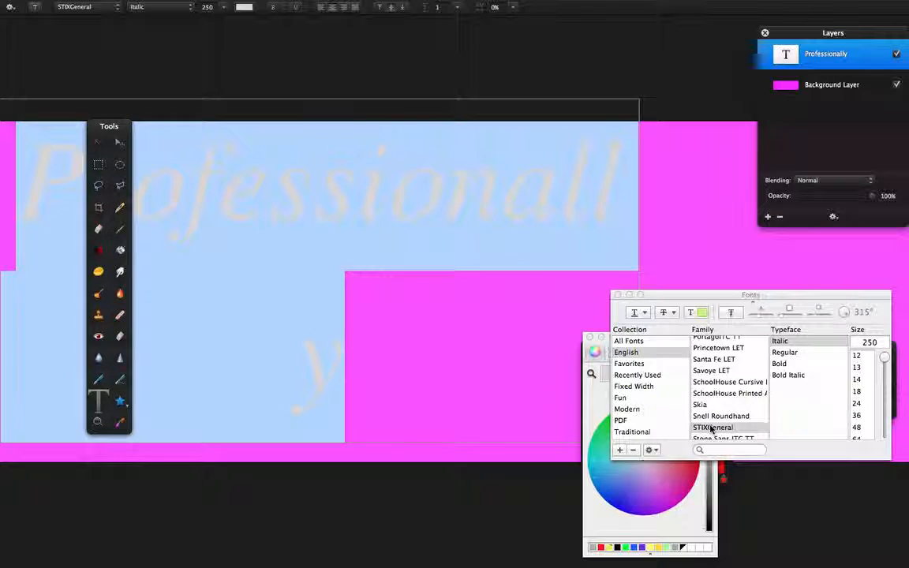
pyautogui.scroll(-2, 711, 428)
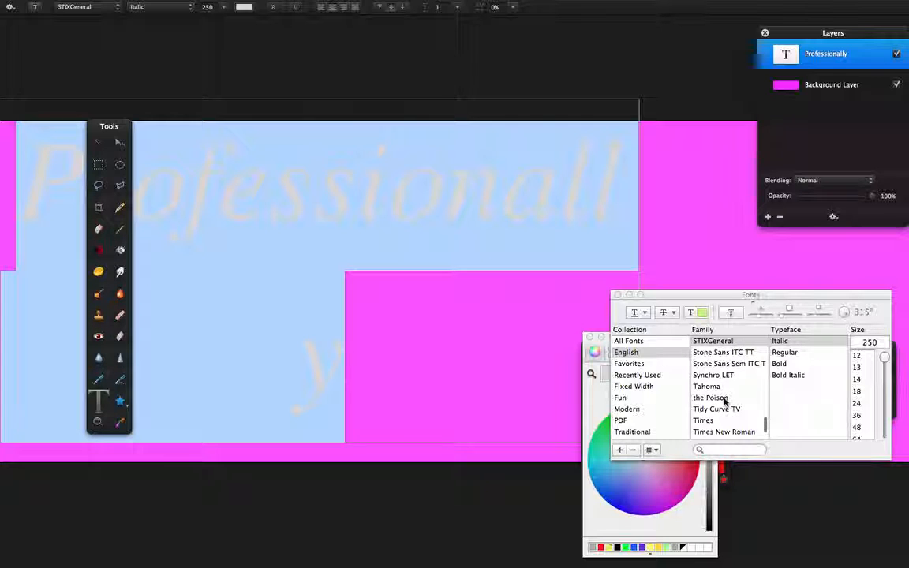
pyautogui.click(724, 401)
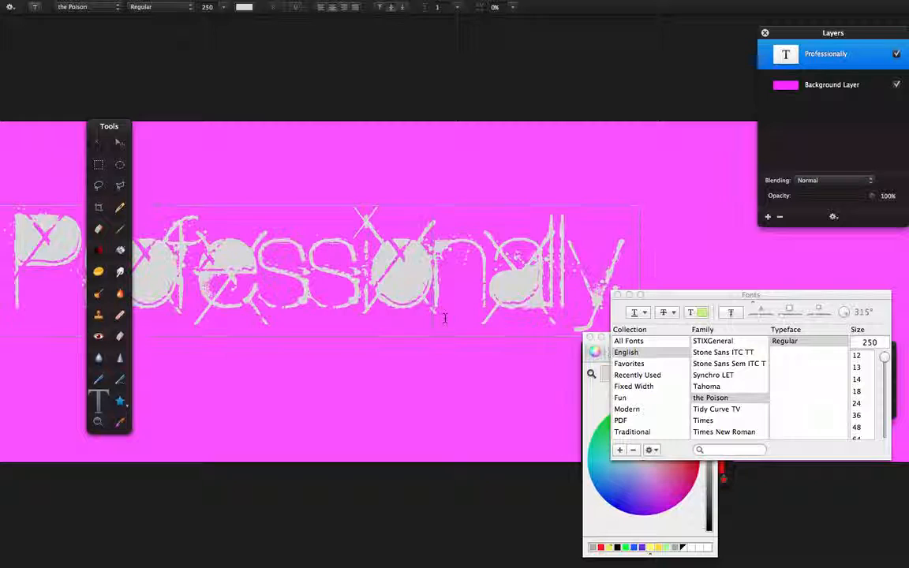
# Step: Select the whole text again and set its font family back to Bring tha noize
pyautogui.scroll(-1, 709, 386)
pyautogui.scroll(-4, 709, 387)
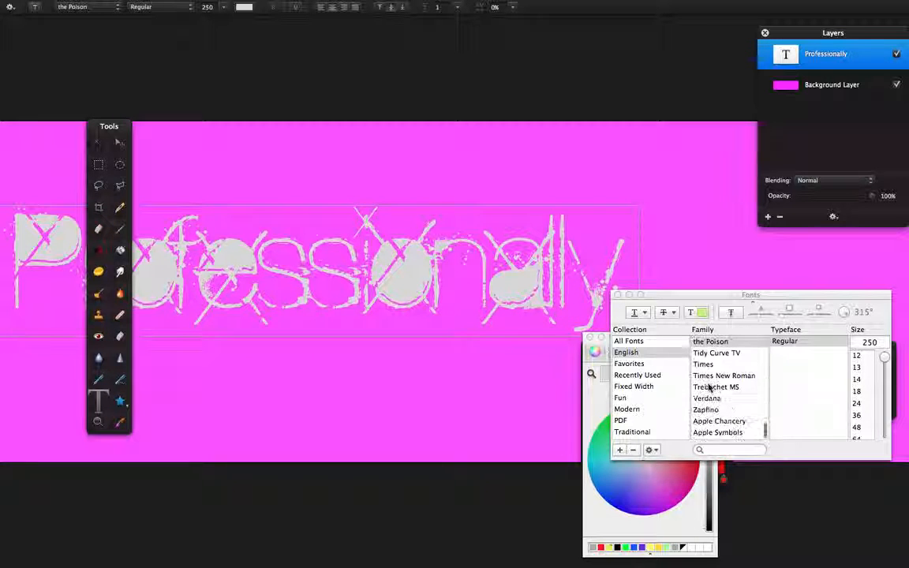
pyautogui.scroll(6, 709, 387)
pyautogui.scroll(10, 709, 387)
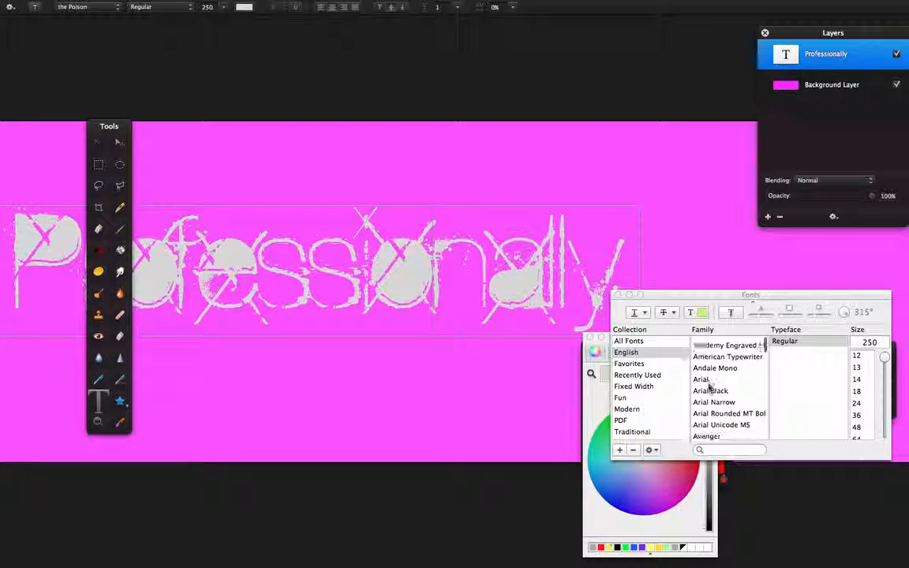
pyautogui.scroll(-5, 709, 385)
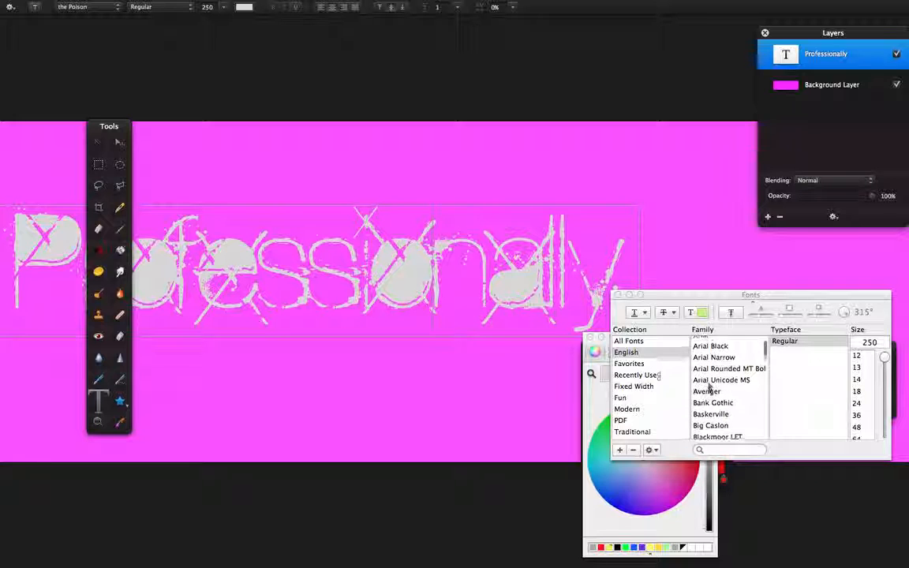
pyautogui.scroll(-2, 709, 387)
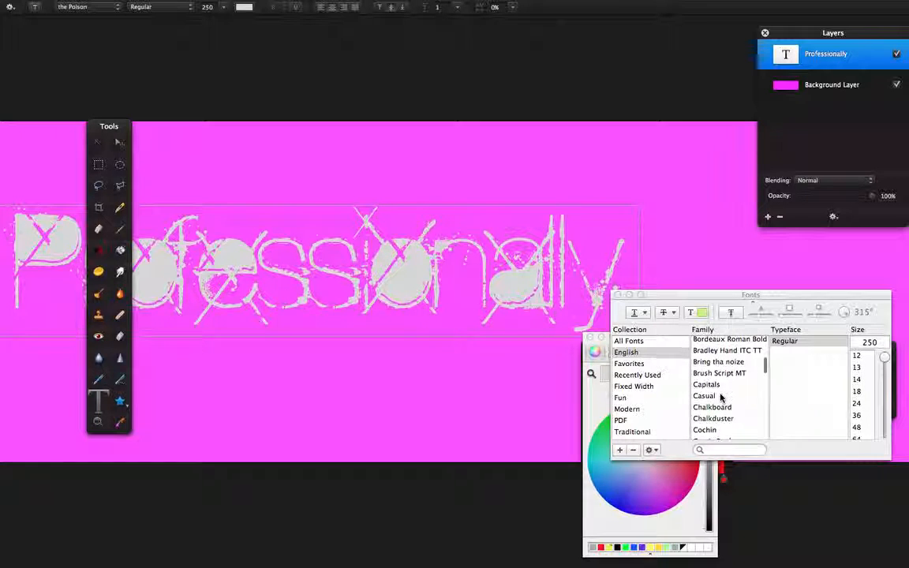
pyautogui.scroll(1, 721, 397)
pyautogui.doubleClick(453, 288)
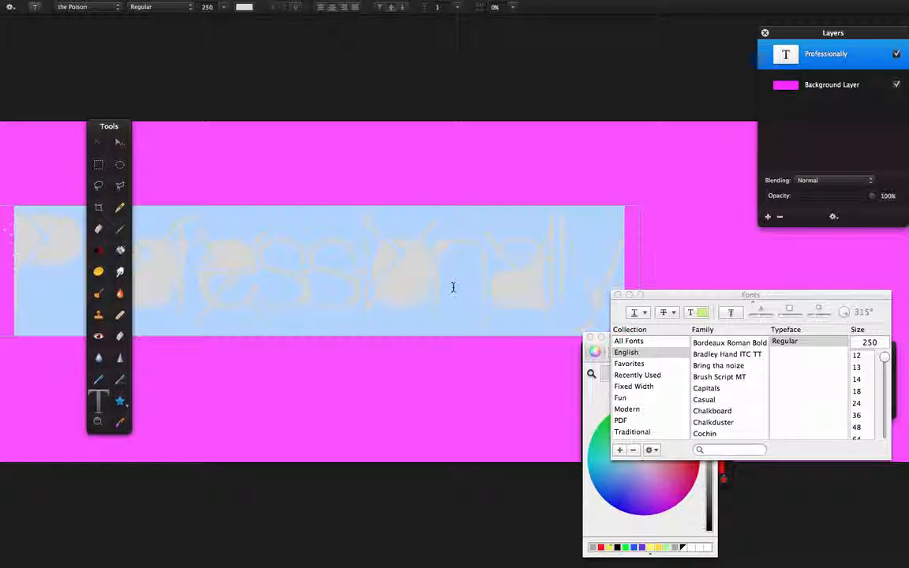
pyautogui.click(718, 368)
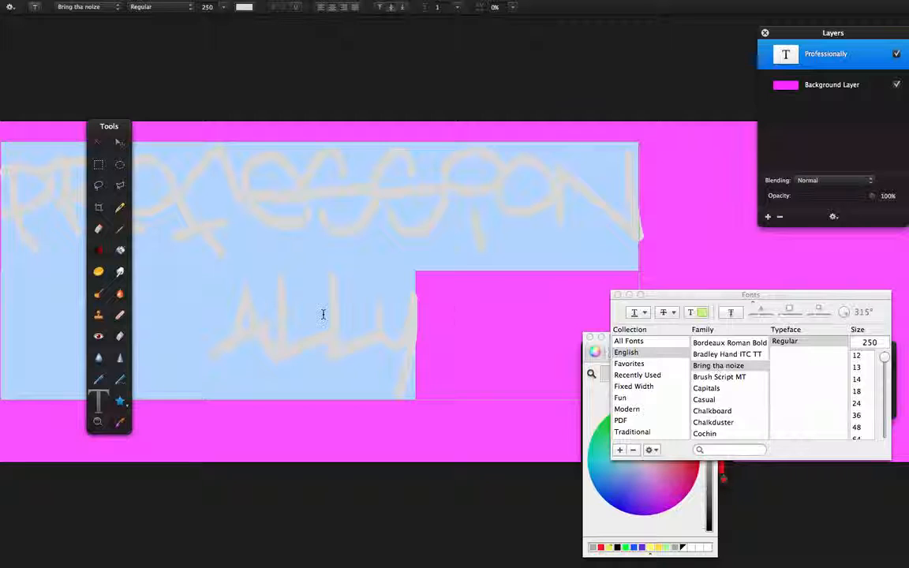
pyautogui.click(446, 347)
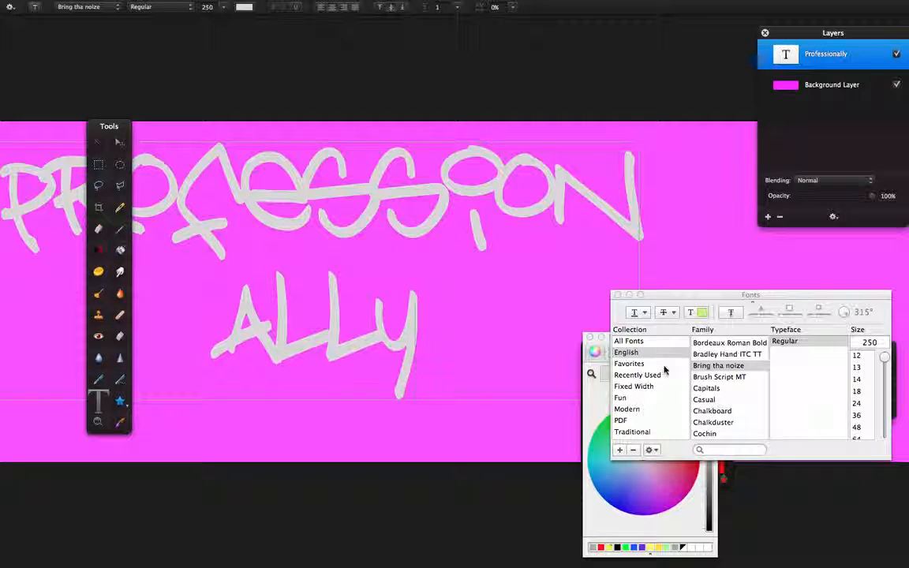
pyautogui.scroll(-1, 640, 423)
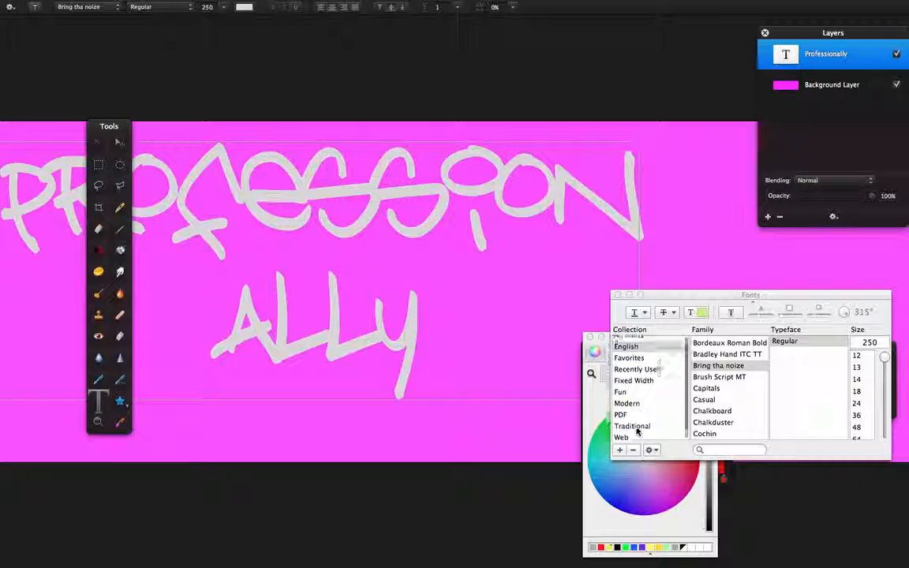
pyautogui.scroll(1, 637, 426)
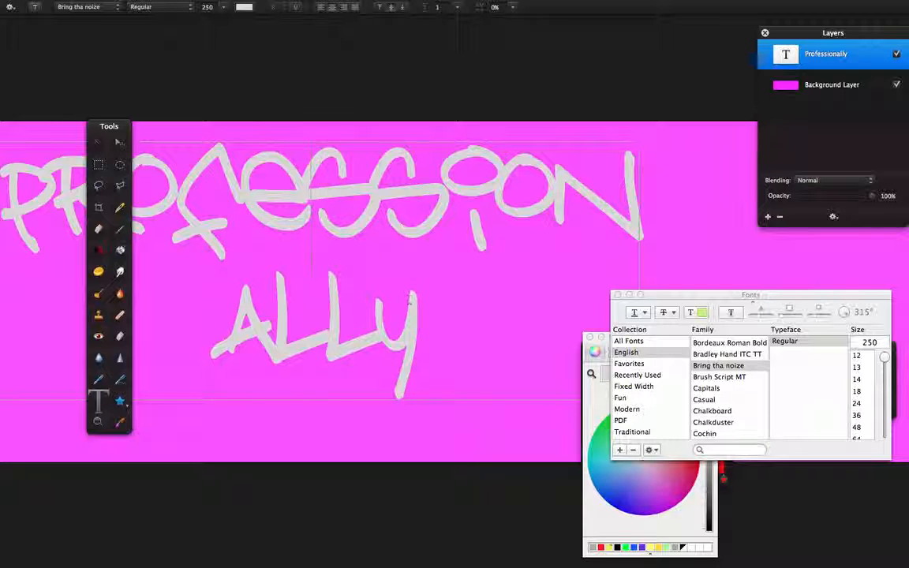
# Step: Select the whole "Professionally" text, set its font size to 200, and deselect it
pyautogui.moveTo(469, 321); pyautogui.dragTo(13, 196)
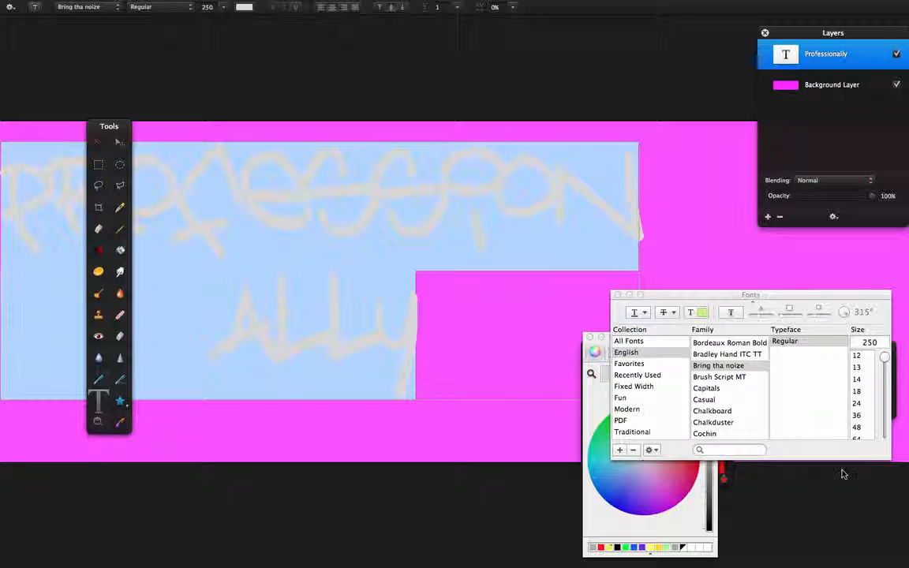
pyautogui.click(871, 341)
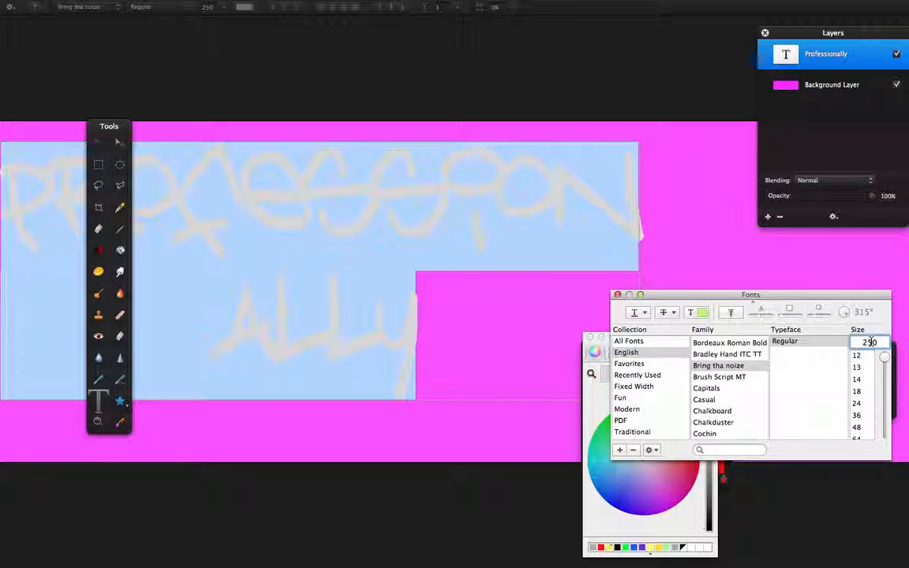
pyautogui.write('200')
pyautogui.press('Return')
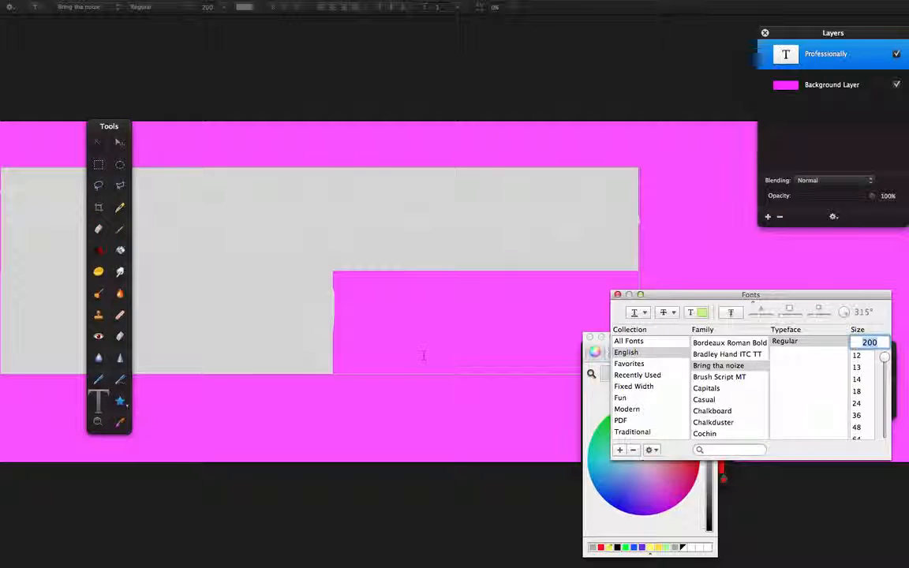
pyautogui.click(657, 255)
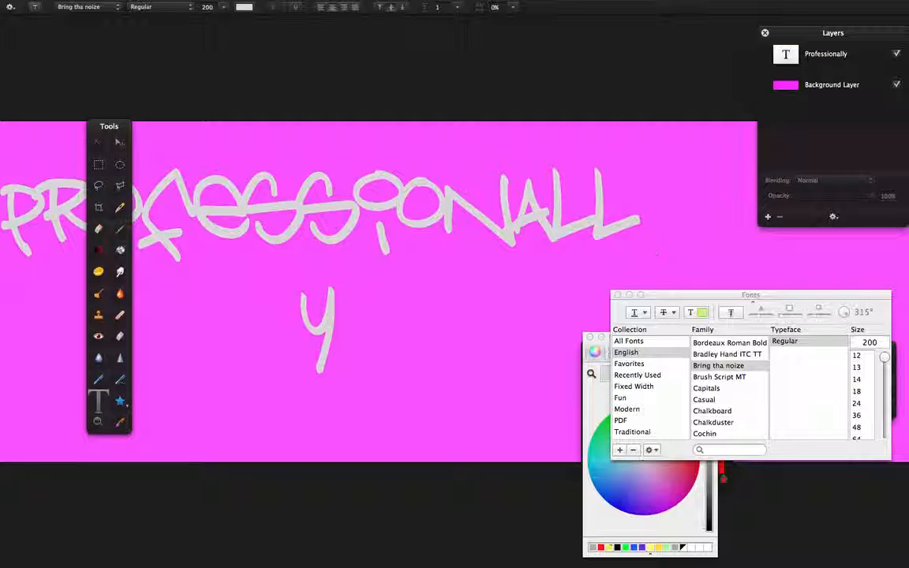
# Step: Widen the "Professionally" text box until the word fits on one line, and move the text higher on the canvas
pyautogui.click(308, 232)
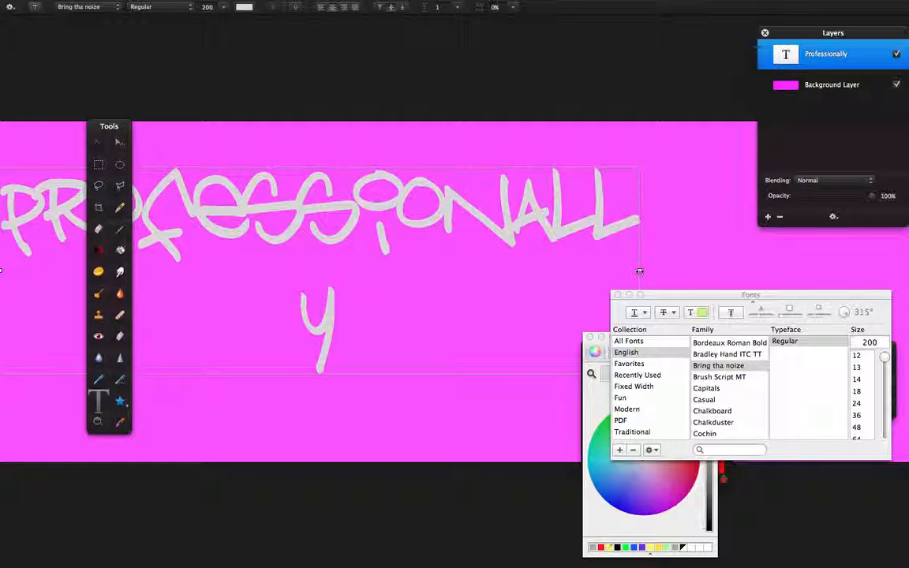
pyautogui.moveTo(639, 271); pyautogui.dragTo(666, 270)
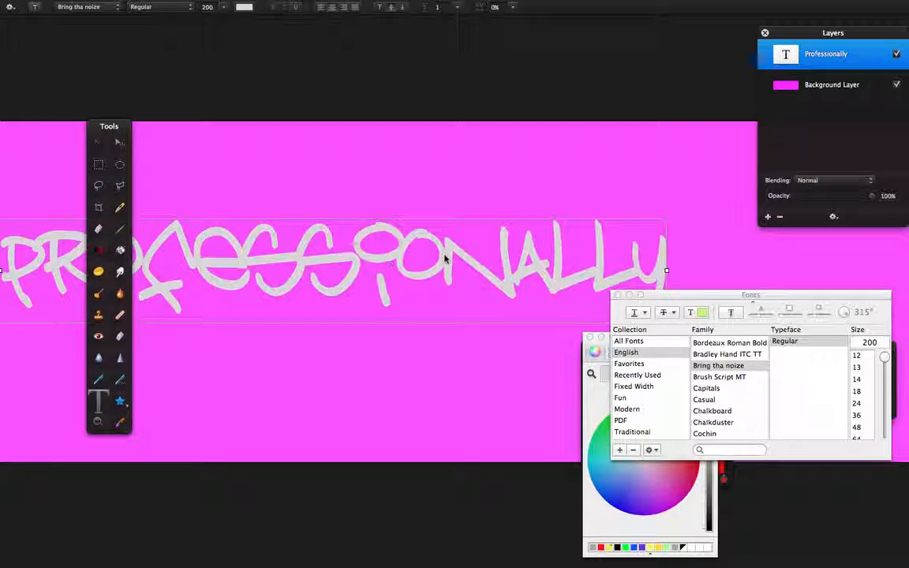
pyautogui.click(452, 195)
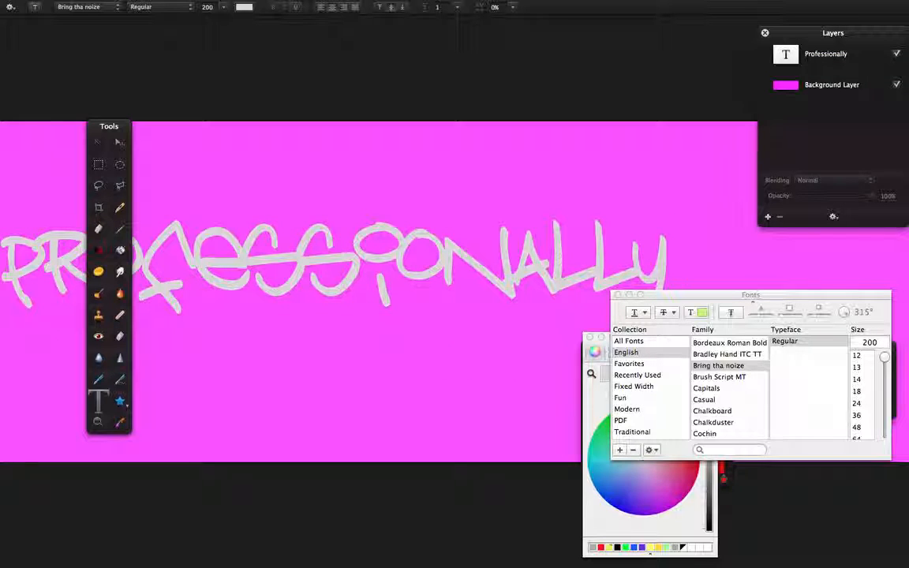
pyautogui.moveTo(349, 273); pyautogui.dragTo(349, 226)
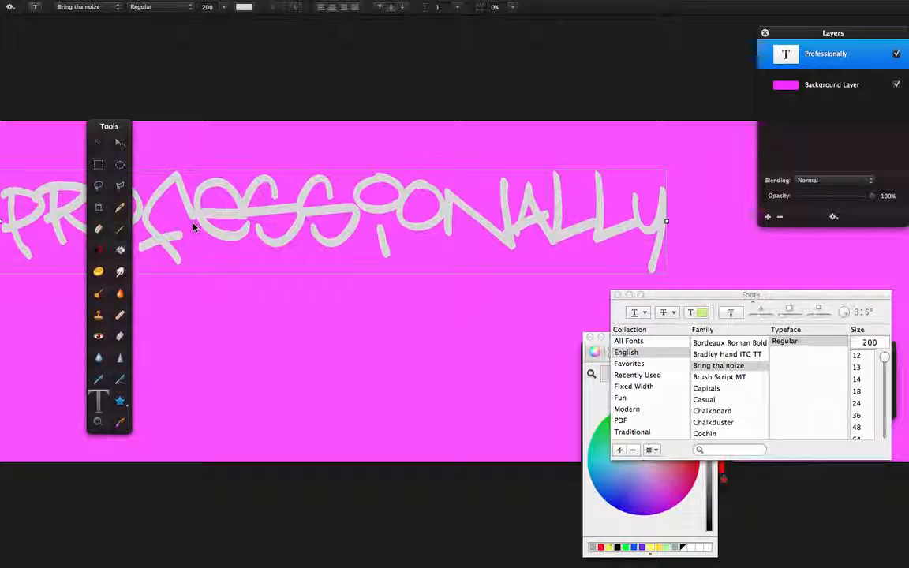
# Step: Switch to the web browser and look through the Lost Type Co-op font catalogue down to its end
pyautogui.hotkey('ctrl', 'Left')
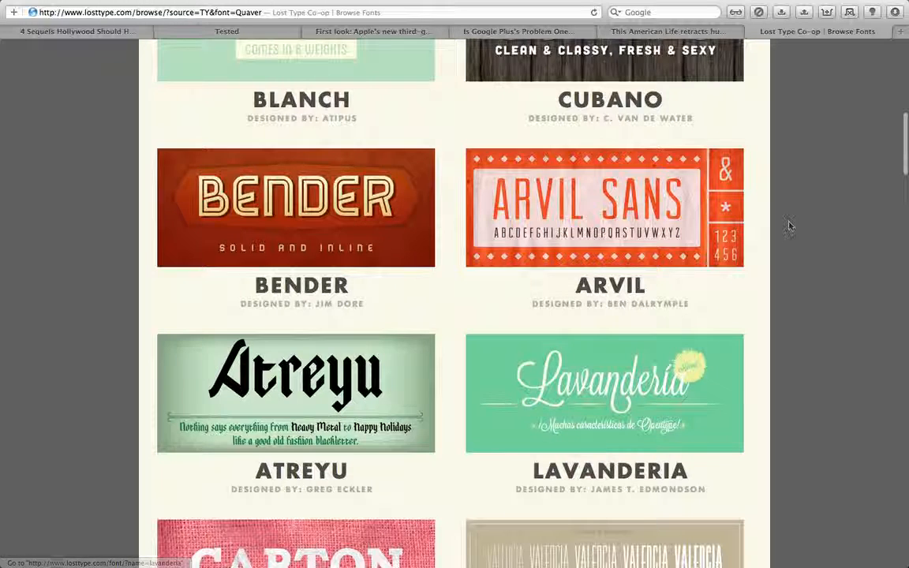
pyautogui.scroll(15, 789, 225)
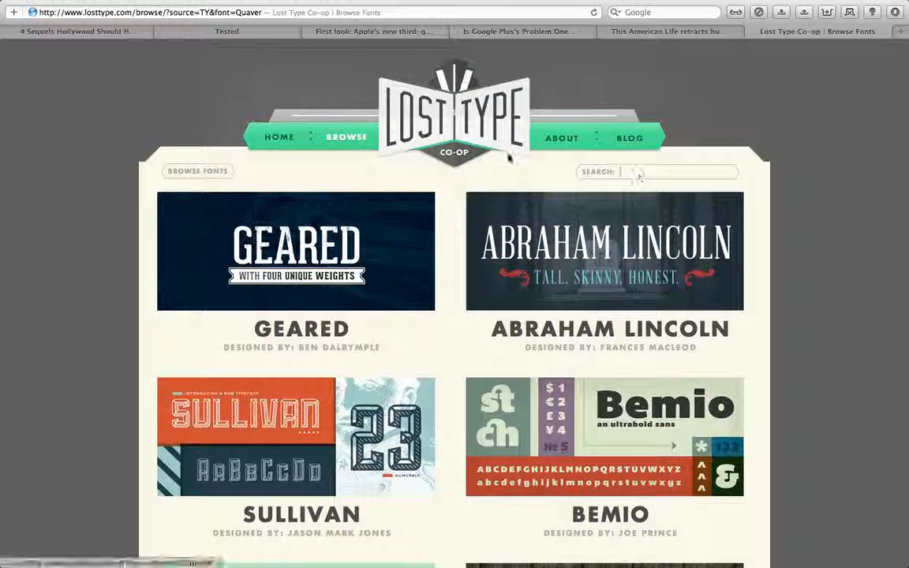
pyautogui.scroll(-15, 797, 248)
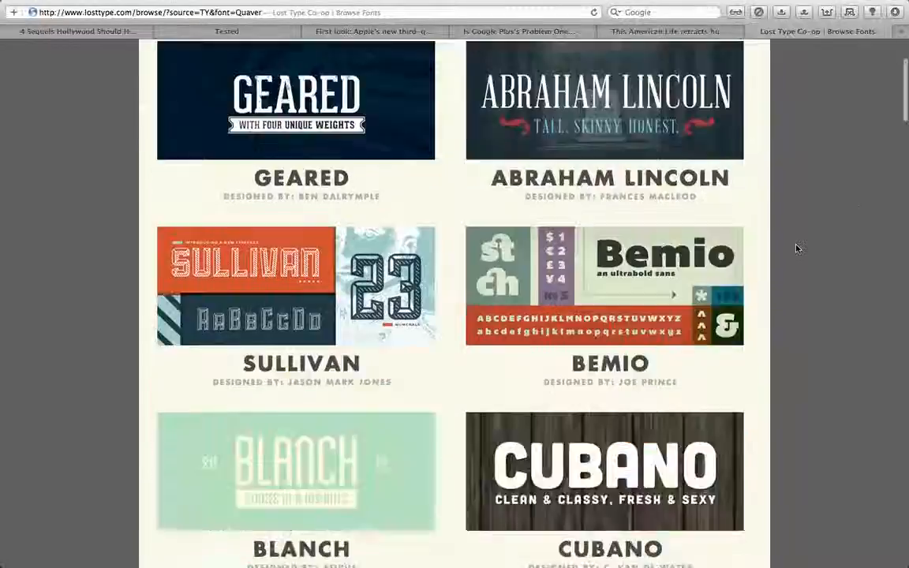
pyautogui.scroll(-15, 797, 249)
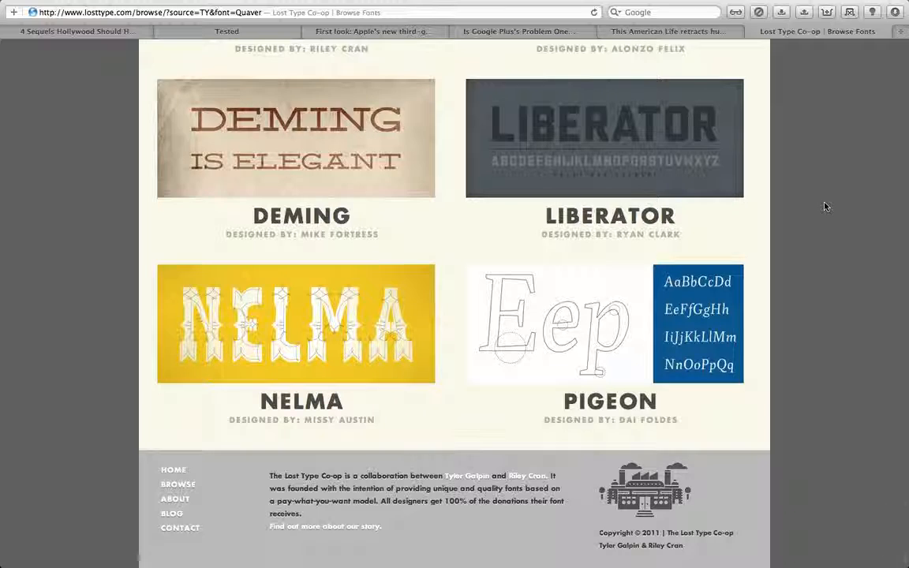
pyautogui.scroll(3, 824, 207)
pyautogui.scroll(-5, 825, 207)
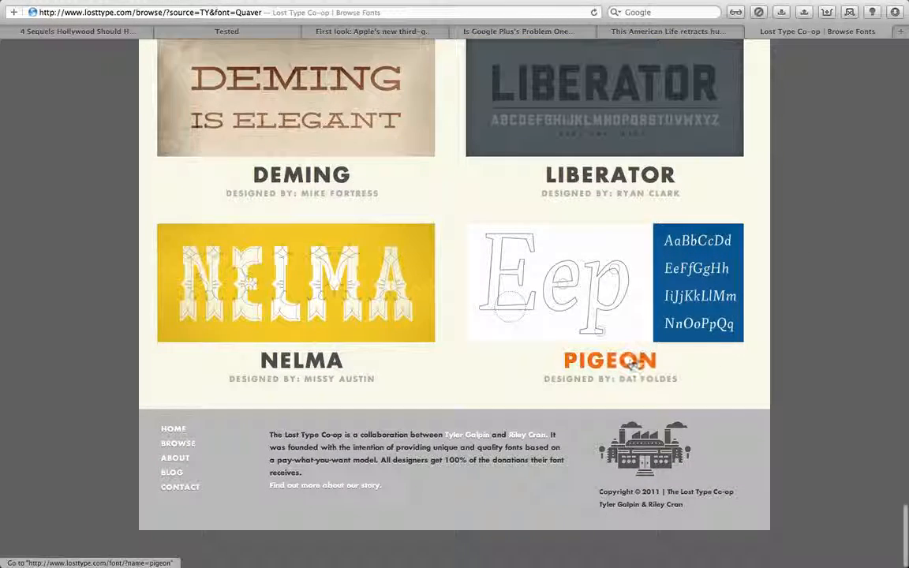
# Step: Examine the description and name-your-price download section on the Pigeon font's page, and return to the font catalogue
pyautogui.click(632, 362)
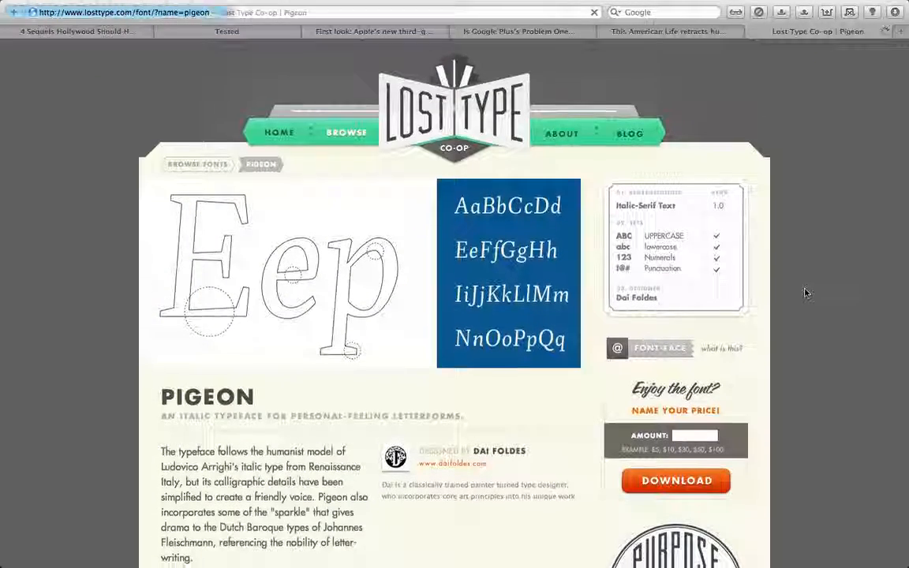
pyautogui.scroll(-5, 806, 290)
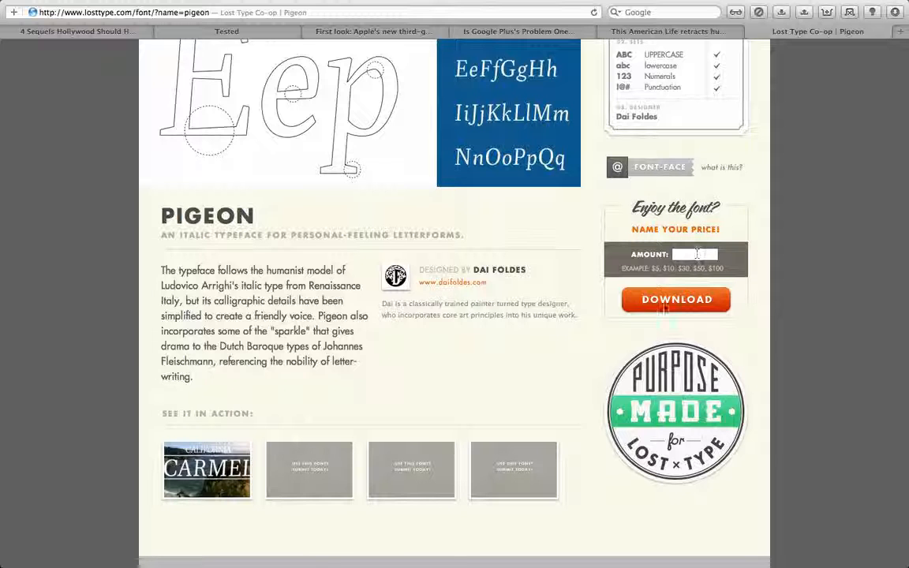
pyautogui.hscroll(-5, 402, 303)
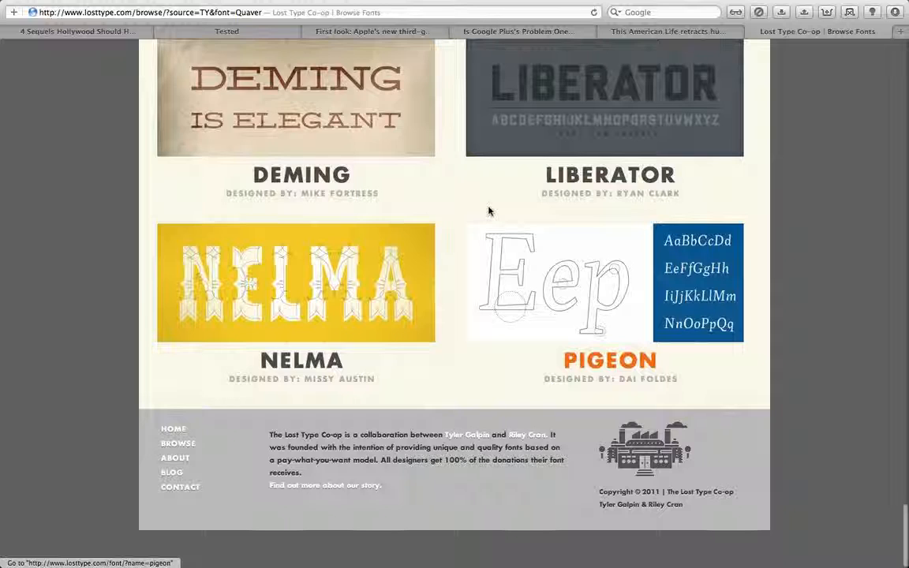
# Step: Look back through the catalogue's font previews, from Pigeon up to Lavanderia, and revisit the ones around Outage and Quaver
pyautogui.scroll(3, 447, 148)
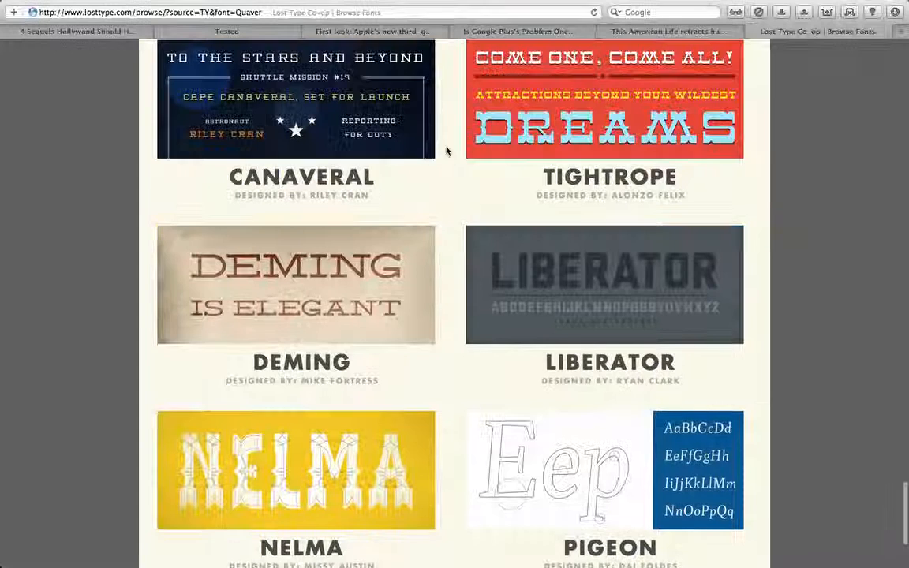
pyautogui.scroll(6, 451, 159)
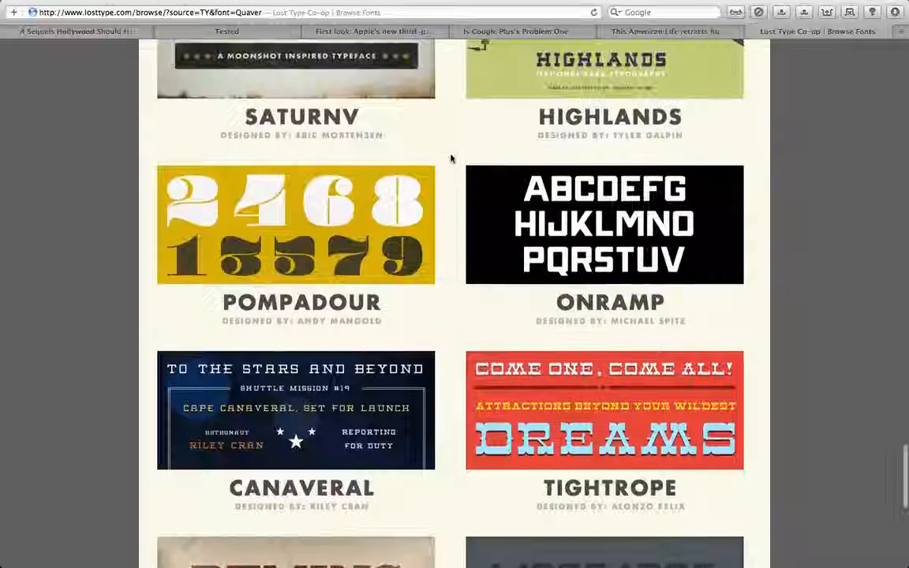
pyautogui.scroll(3, 450, 159)
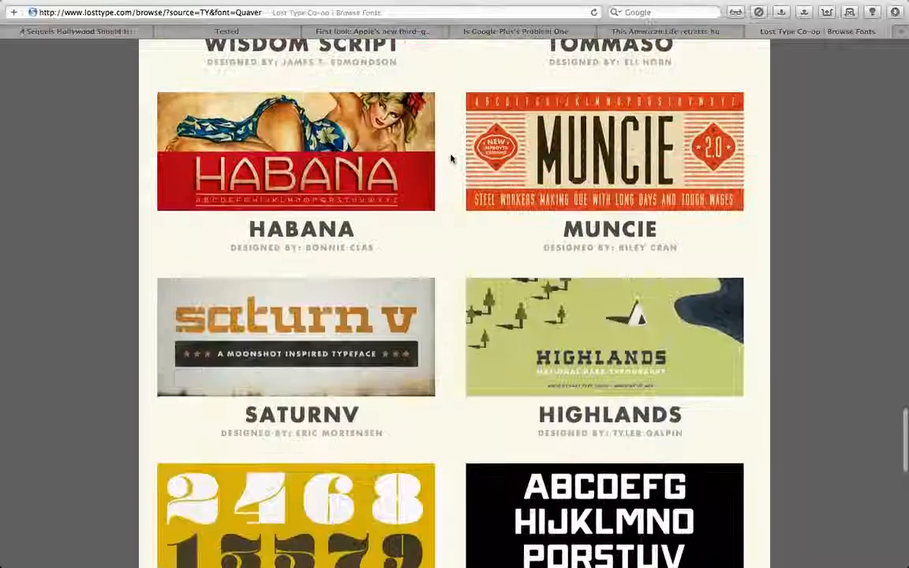
pyautogui.scroll(3, 451, 158)
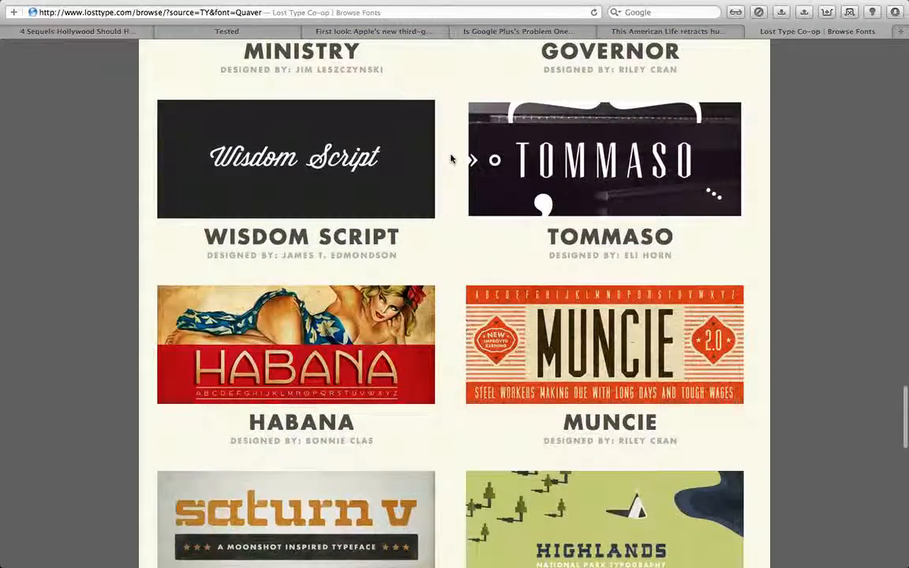
pyautogui.scroll(3, 450, 158)
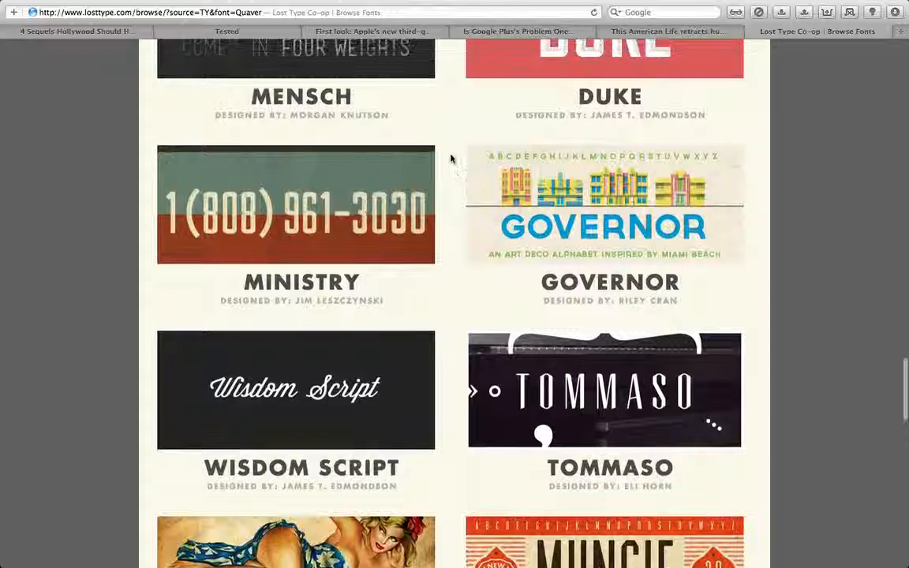
pyautogui.scroll(1, 451, 159)
pyautogui.scroll(3, 451, 159)
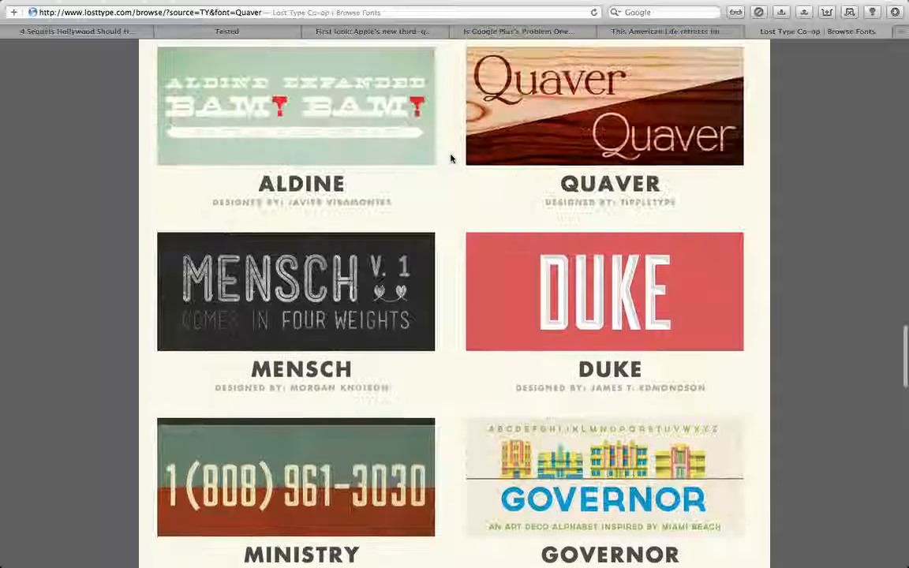
pyautogui.scroll(1, 450, 159)
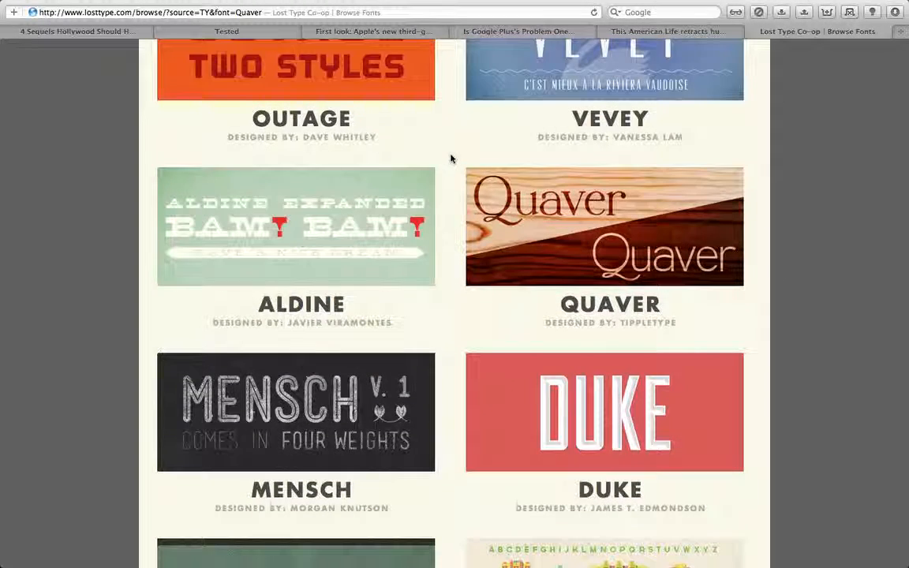
pyautogui.scroll(2, 450, 159)
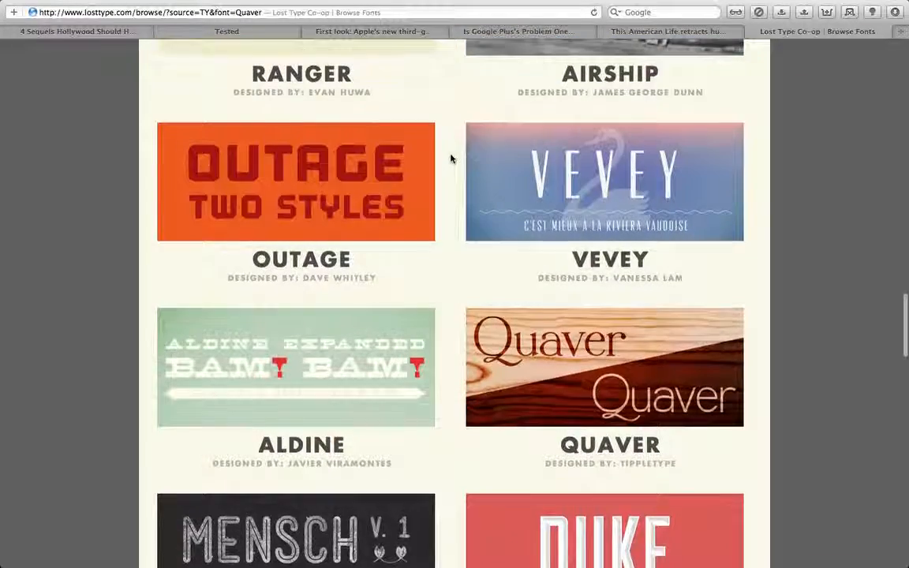
pyautogui.scroll(2, 450, 159)
pyautogui.scroll(3, 450, 159)
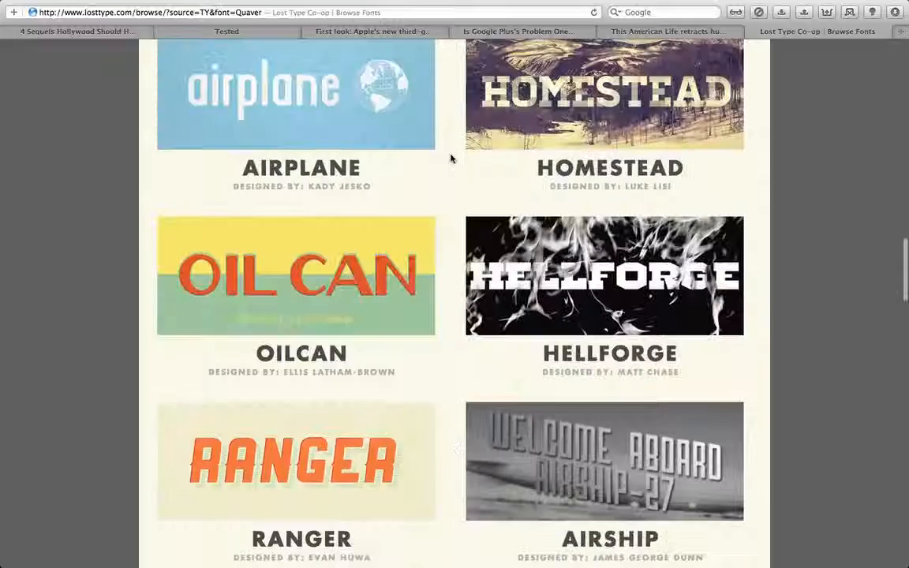
pyautogui.scroll(2, 451, 159)
pyautogui.scroll(-3, 450, 159)
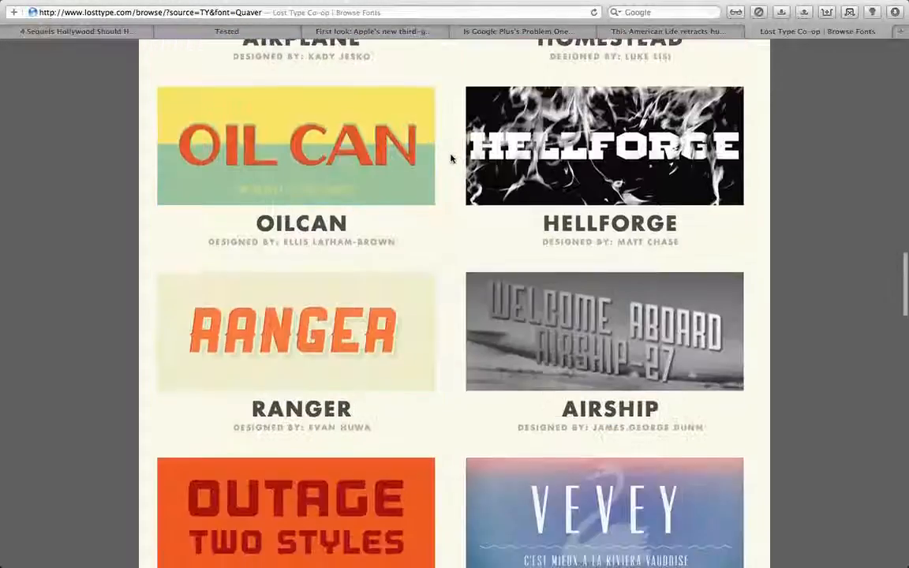
pyautogui.scroll(3, 451, 159)
pyautogui.scroll(2, 451, 159)
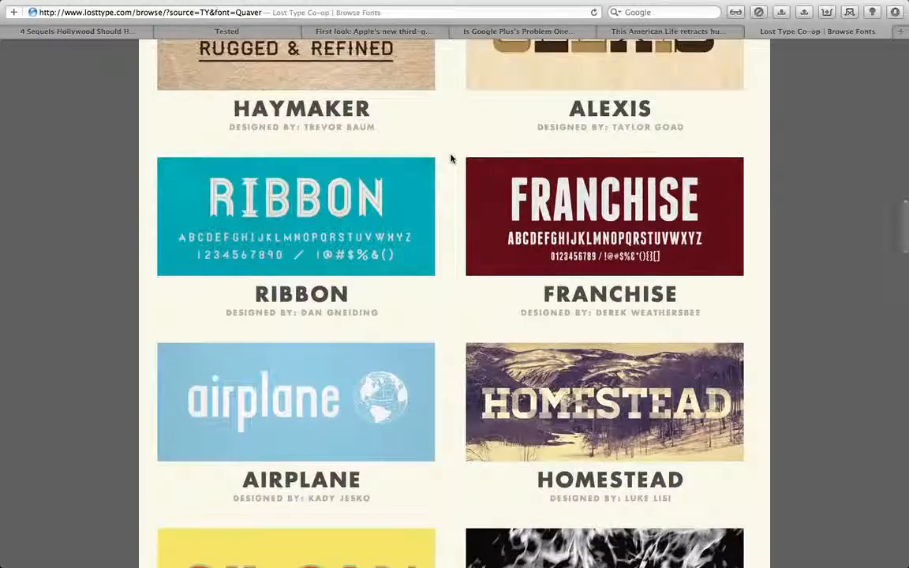
pyautogui.scroll(1, 451, 158)
pyautogui.scroll(3, 451, 159)
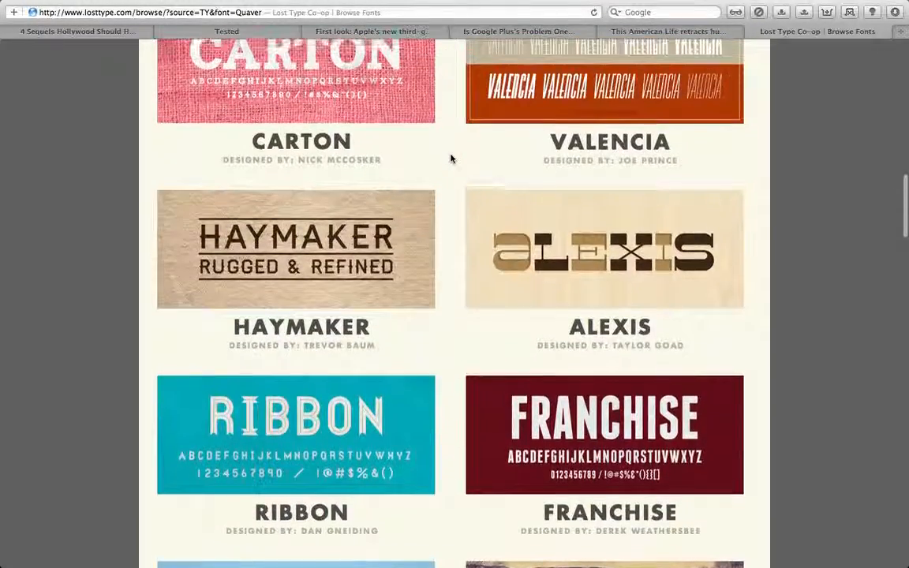
pyautogui.scroll(1, 451, 158)
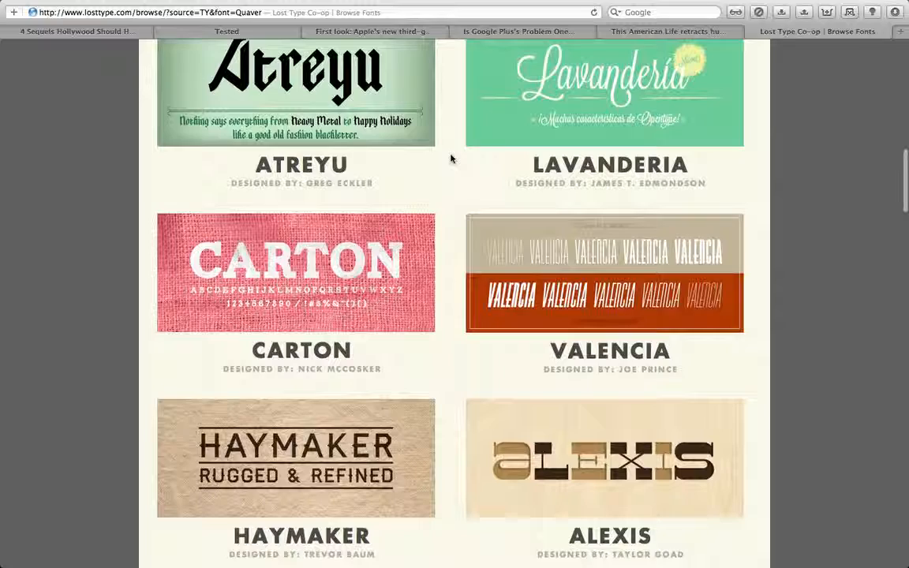
pyautogui.scroll(-10, 451, 158)
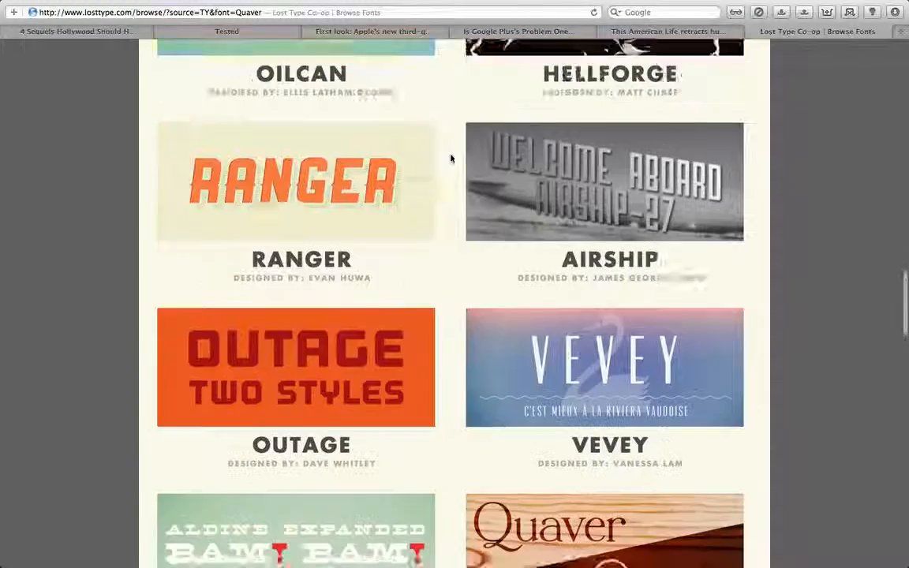
pyautogui.scroll(-2, 451, 159)
pyautogui.scroll(-1, 543, 339)
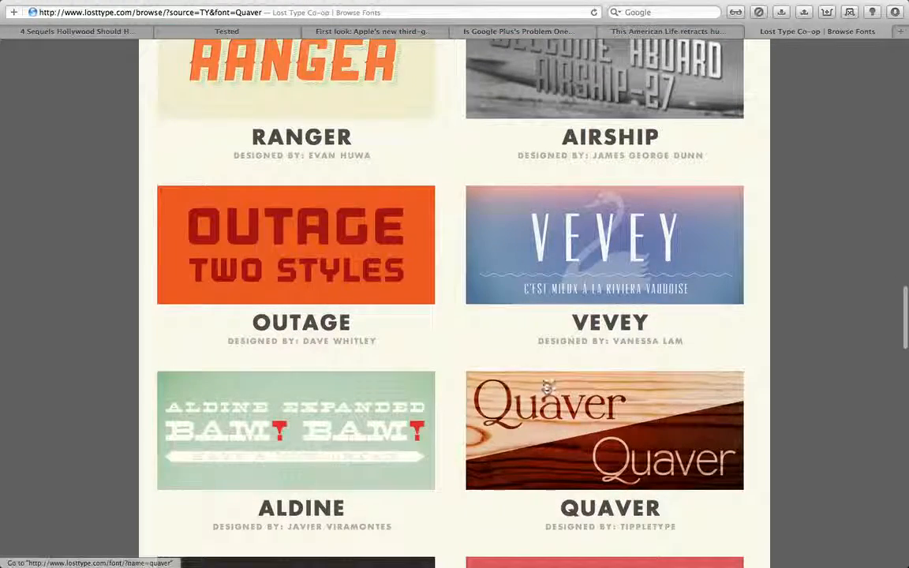
pyautogui.scroll(5, 455, 135)
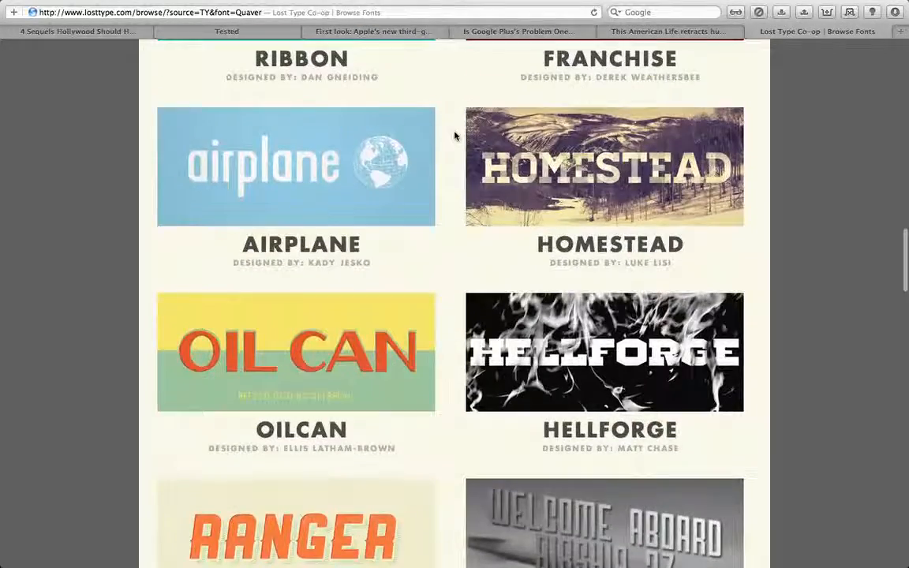
# Step: Find Carton further up in the Lost Type Co-op catalogue, open its font page and view the description and download section
pyautogui.scroll(4, 454, 136)
pyautogui.scroll(1, 454, 136)
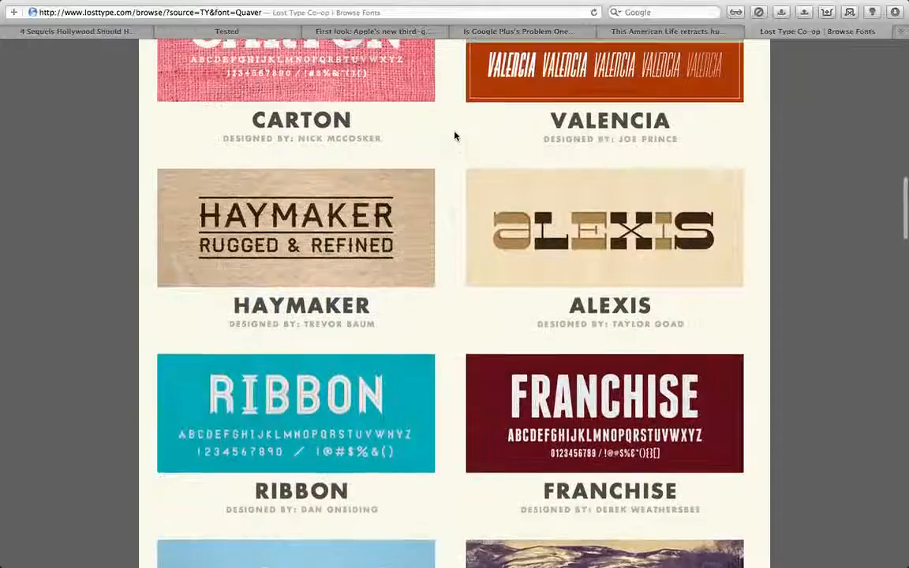
pyautogui.scroll(4, 455, 135)
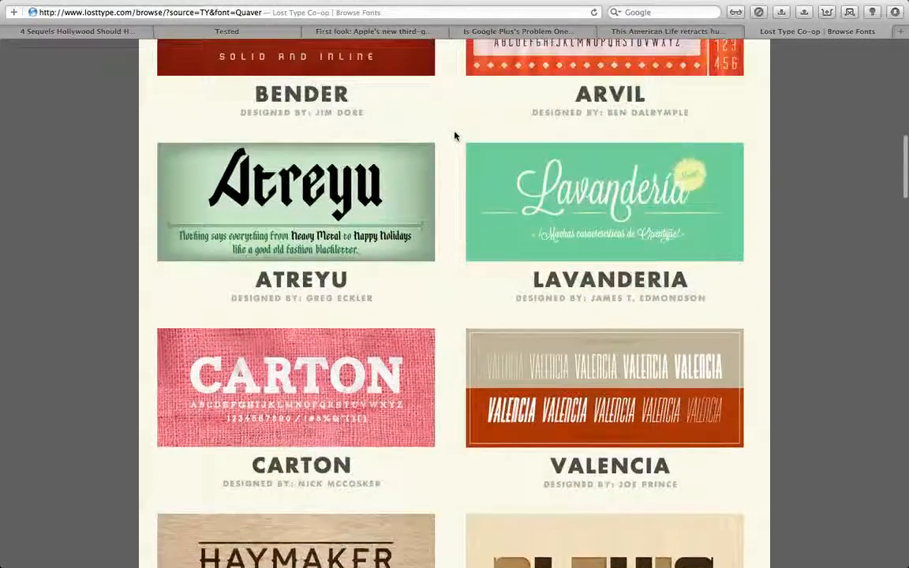
pyautogui.click(291, 378)
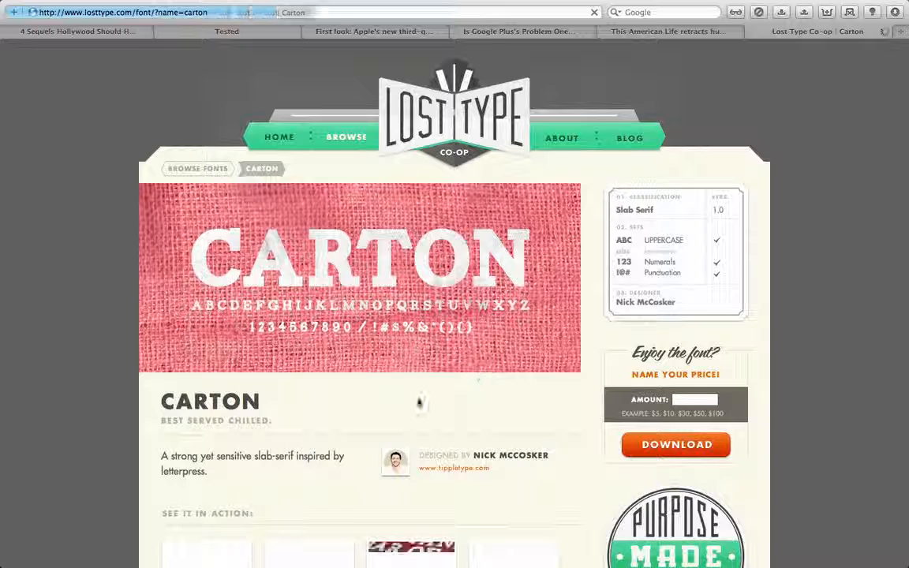
pyautogui.scroll(-1, 418, 399)
pyautogui.scroll(-1, 360, 383)
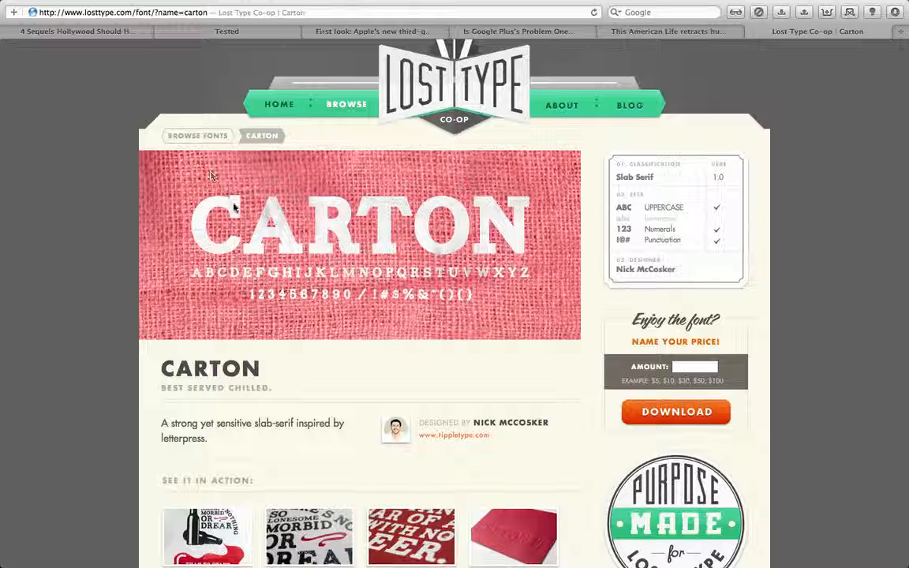
# Step: Download the Carton font and reveal its folder among the downloads in Finder
pyautogui.click(692, 366)
pyautogui.click(689, 411)
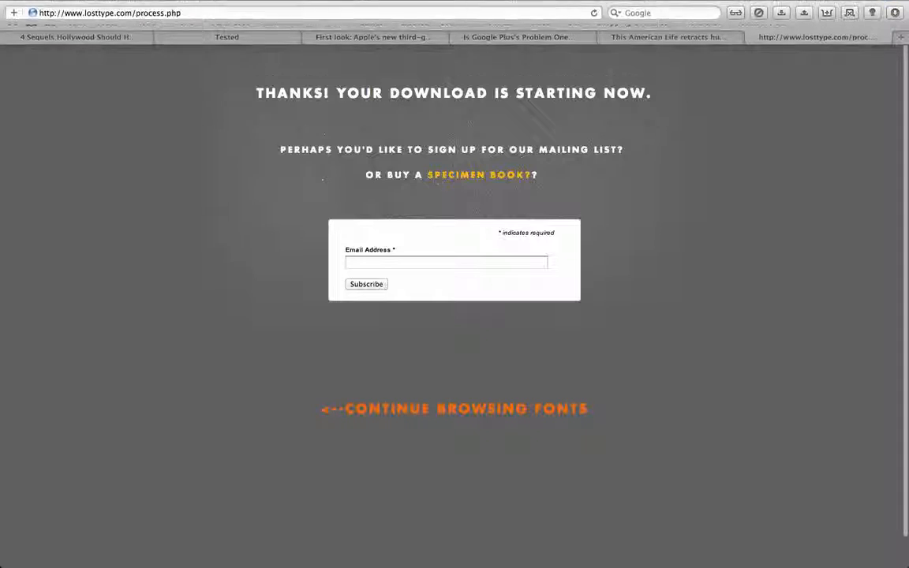
pyautogui.click(894, 13)
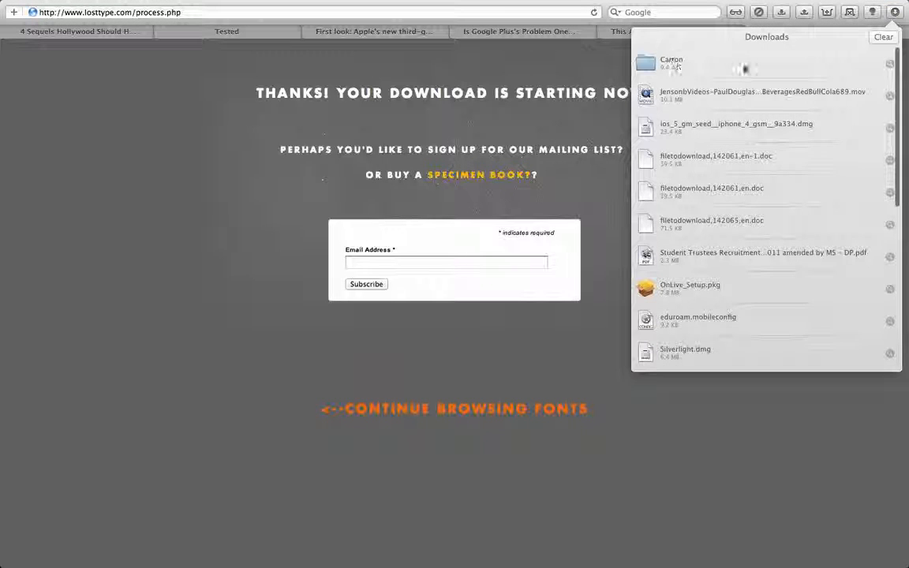
pyautogui.click(667, 67)
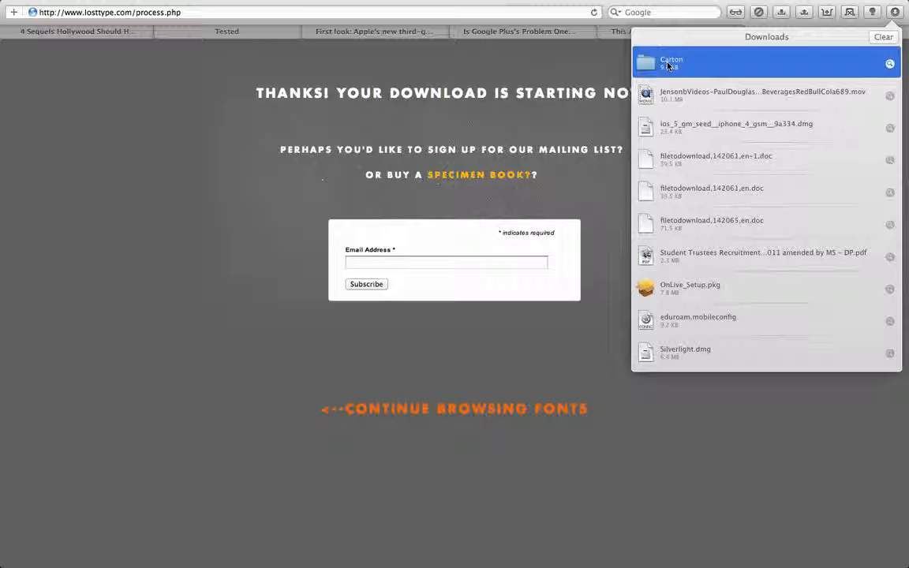
pyautogui.rightClick(668, 66)
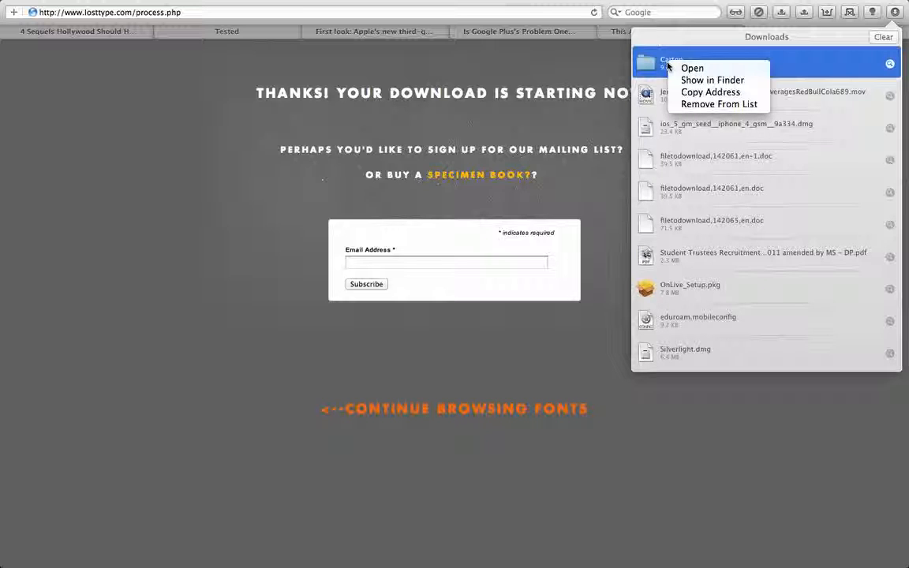
pyautogui.click(718, 82)
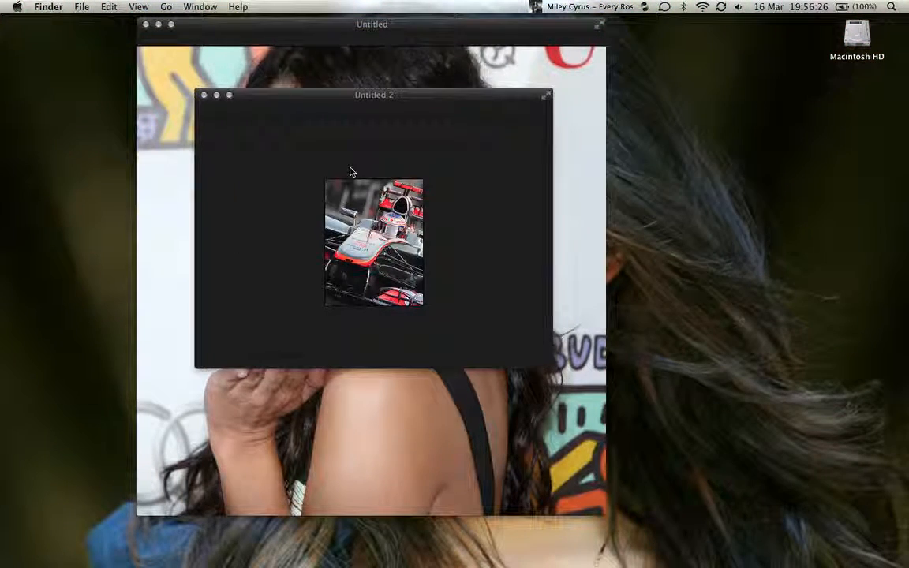
pyautogui.press('super+n')
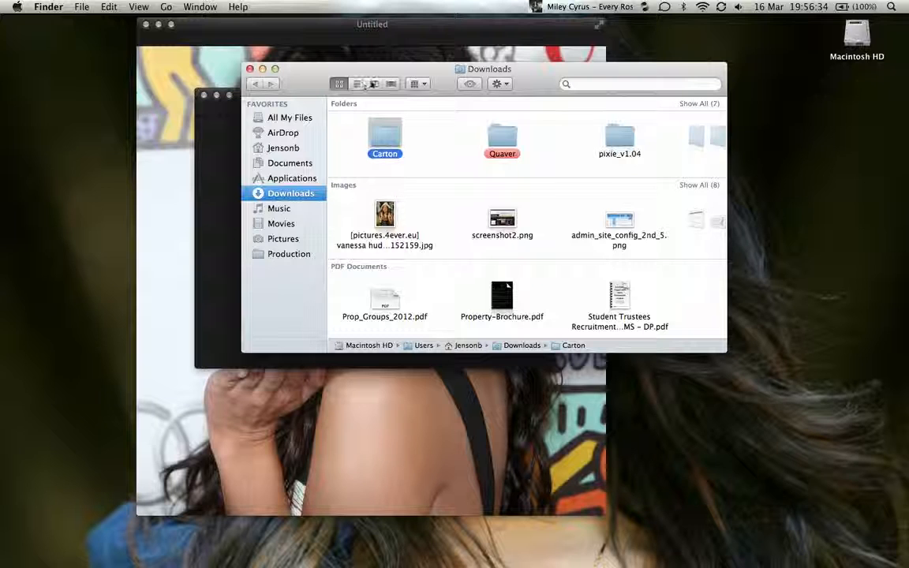
# Step: Open the Carton folder and install Carton-Slab.otf through Font Book
pyautogui.doubleClick(393, 139)
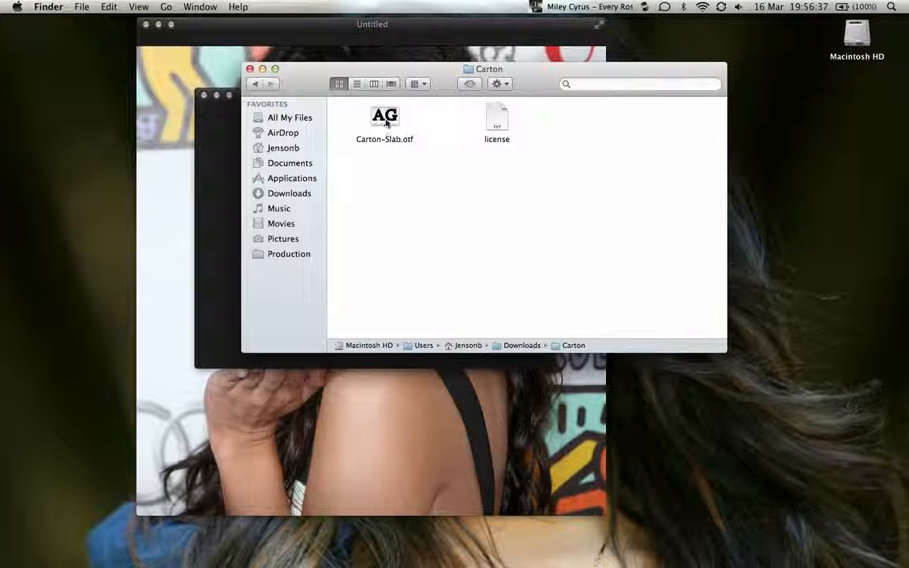
pyautogui.click(385, 123)
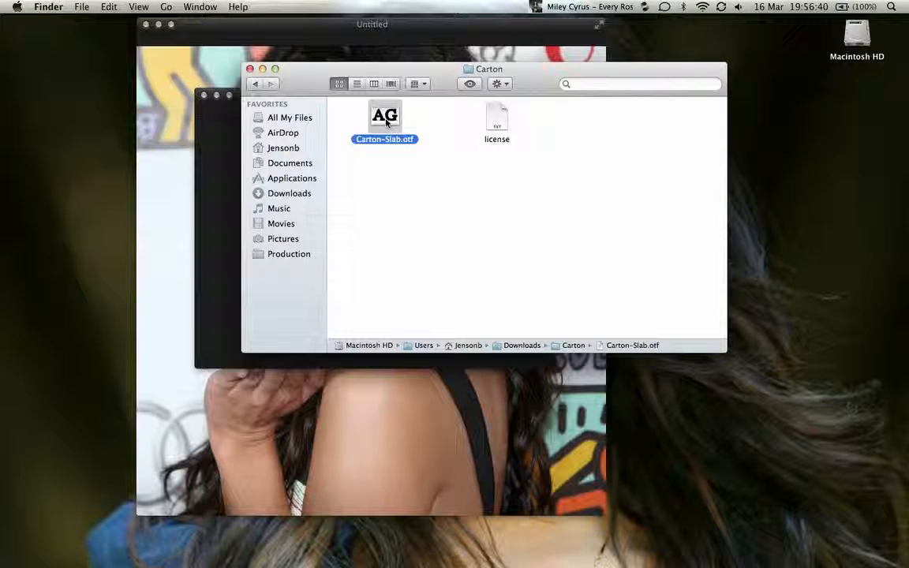
pyautogui.doubleClick(385, 123)
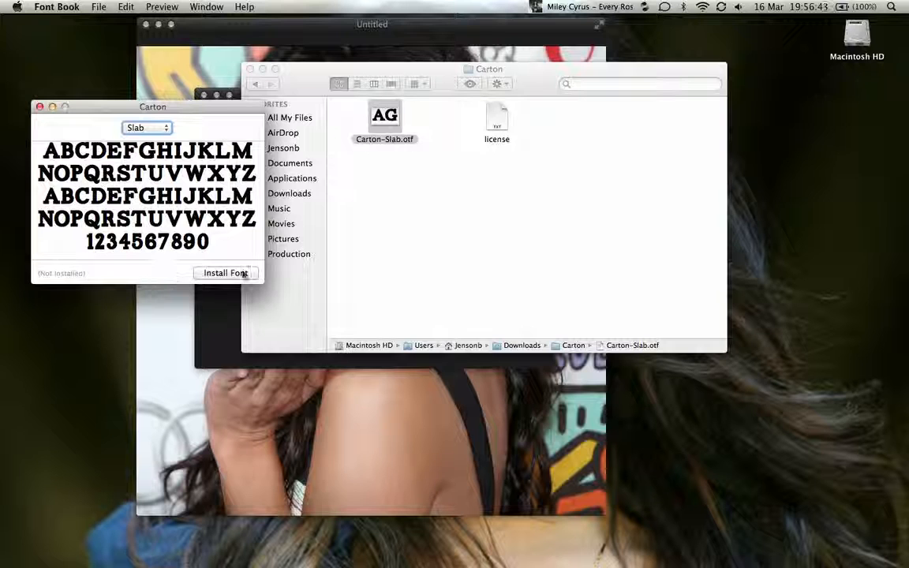
pyautogui.click(227, 273)
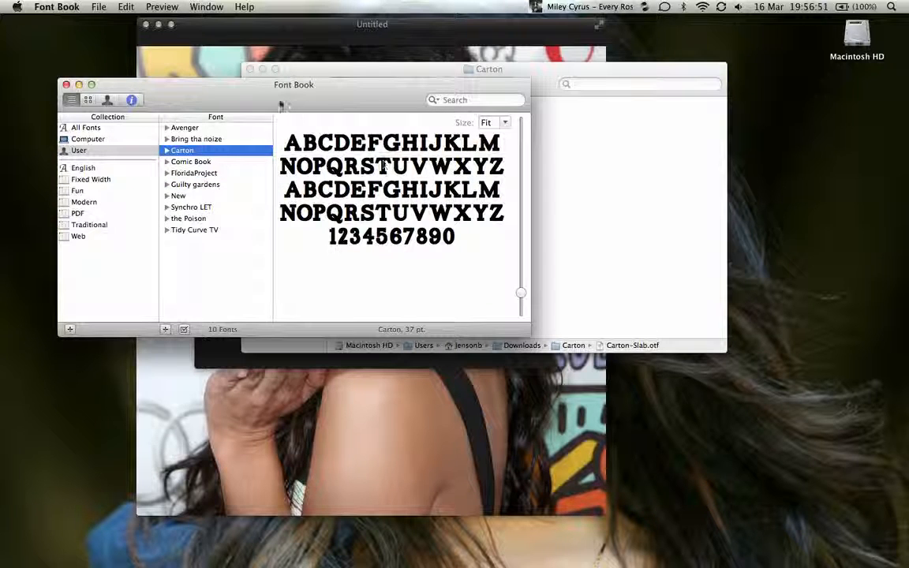
# Step: Open the Quaver folder in Downloads, preview QuaverSerif.otf and install it through Font Book
pyautogui.moveTo(280, 105); pyautogui.dragTo(493, 144)
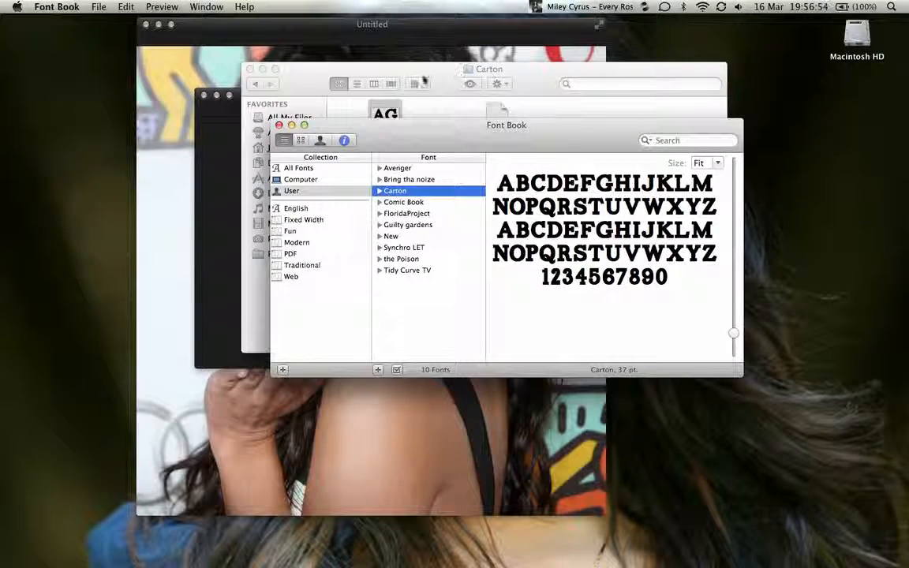
pyautogui.click(424, 80)
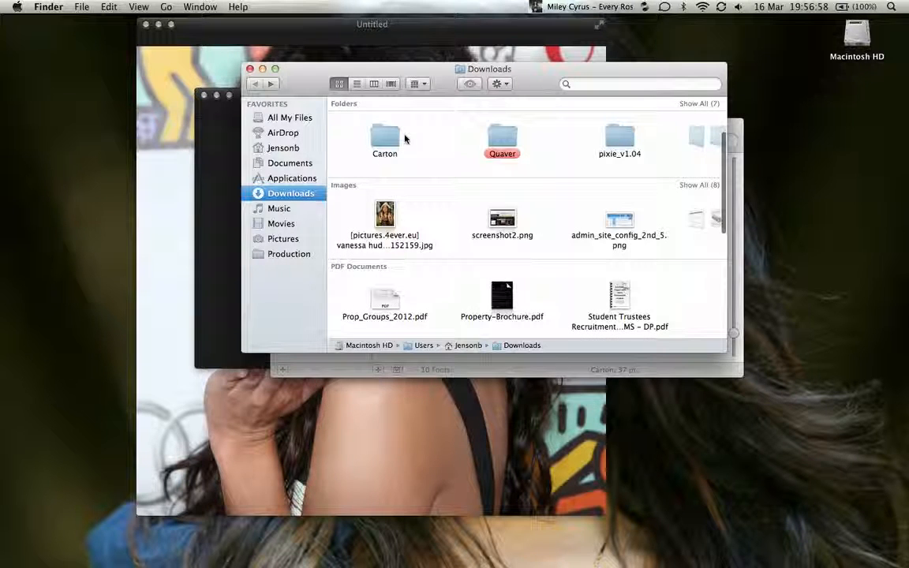
pyautogui.doubleClick(505, 135)
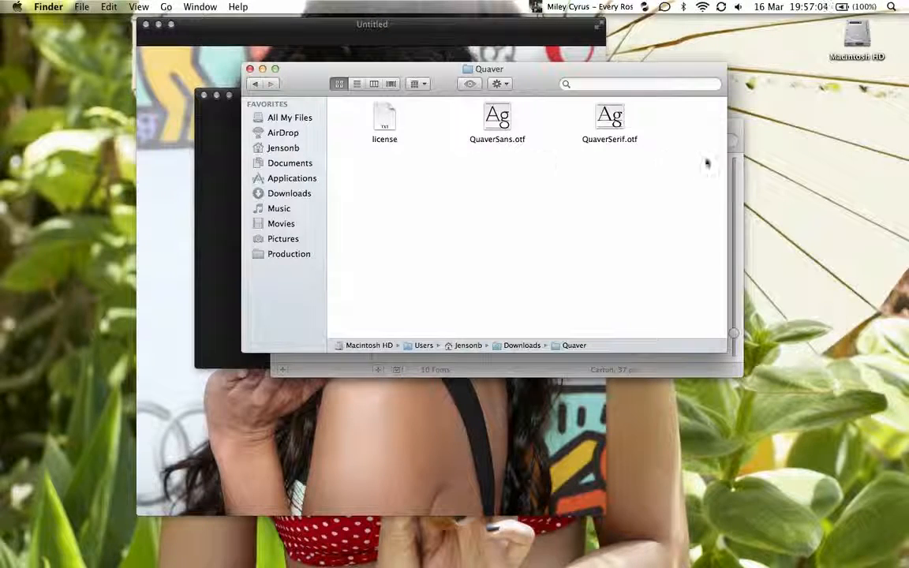
pyautogui.click(606, 125)
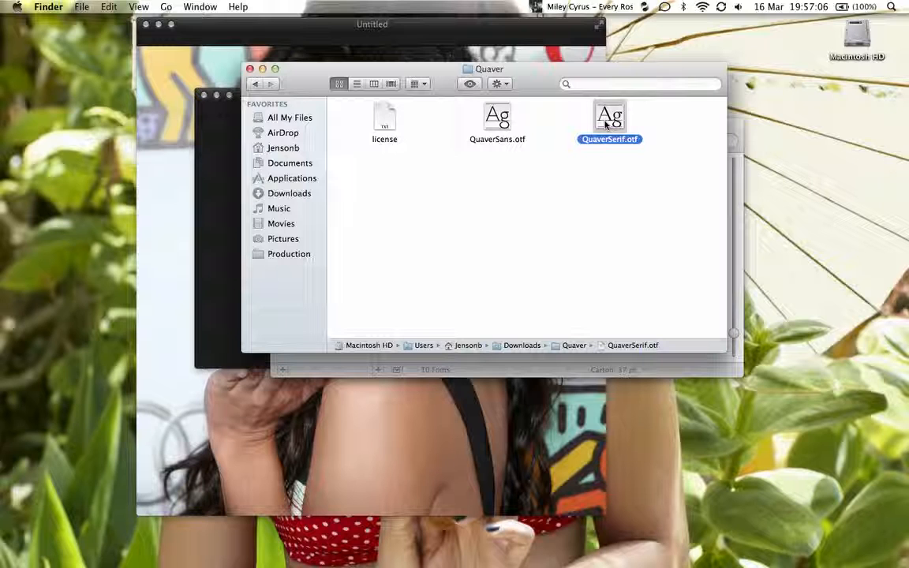
pyautogui.press('space')
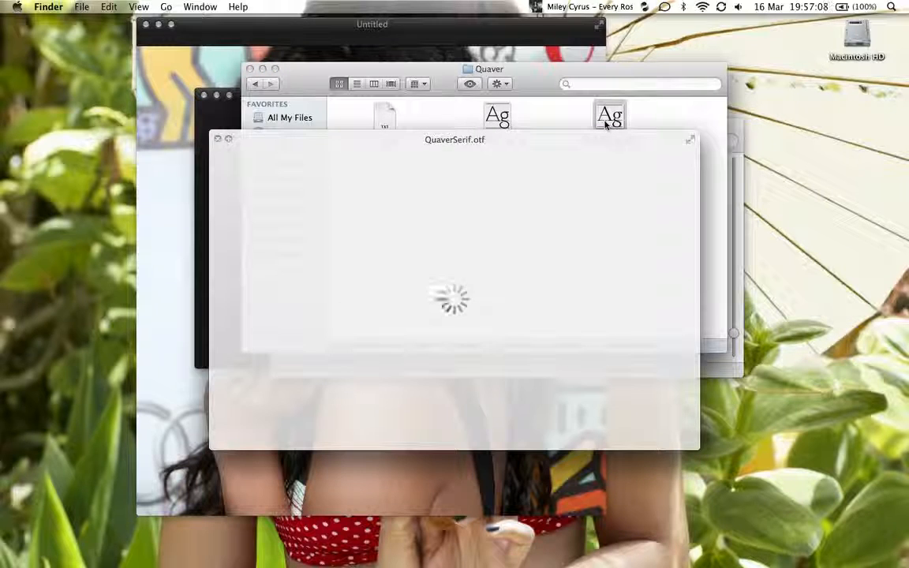
pyautogui.press('space')
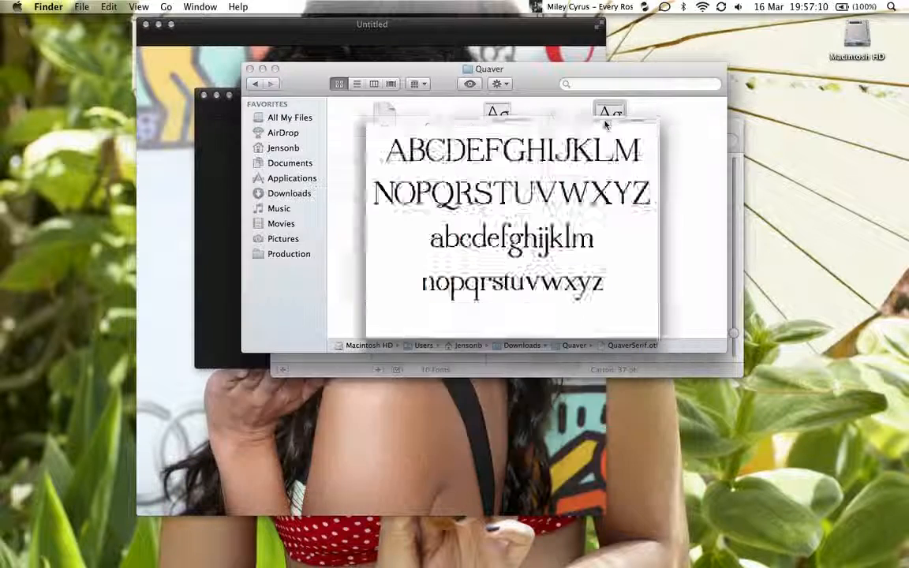
pyautogui.doubleClick(616, 123)
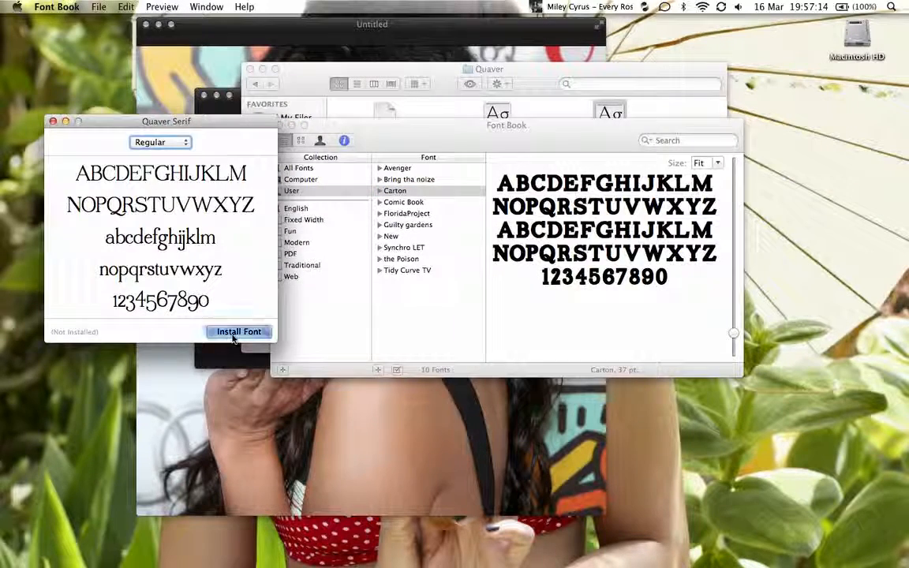
pyautogui.click(239, 332)
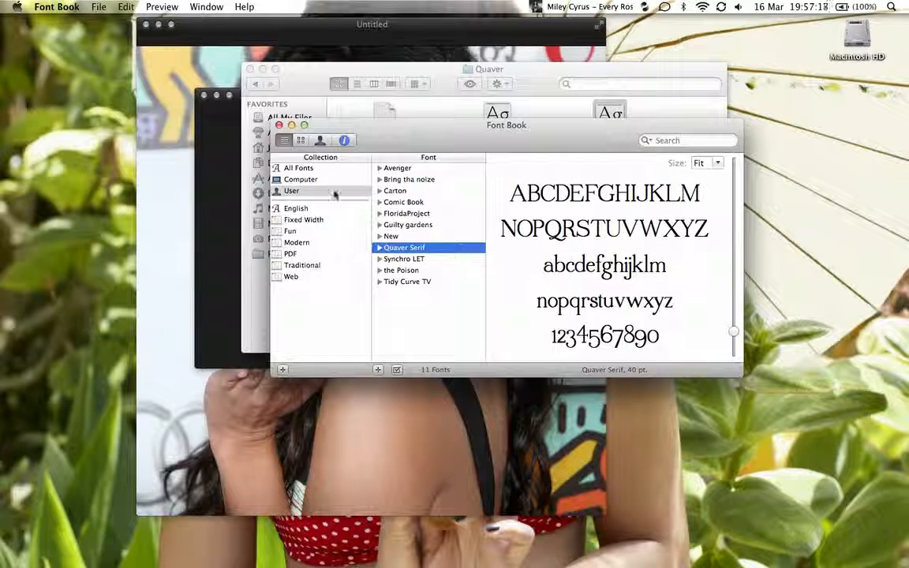
# Step: Switch to Pixelmator and add a new text layer reading "Stupid" below the "Professionally" text
pyautogui.hotkey('ctrl', 'Right')
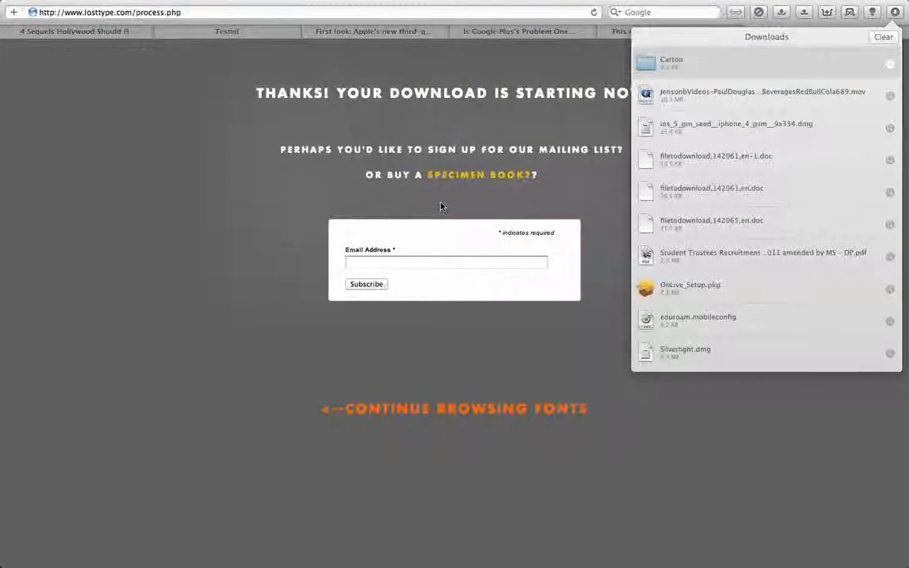
pyautogui.hotkey('ctrl', 'Right')
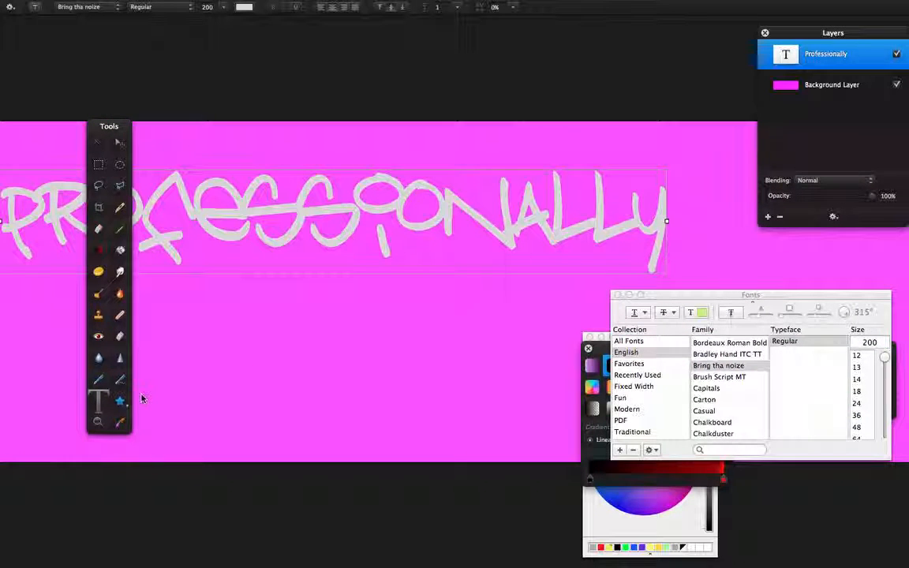
pyautogui.click(678, 50)
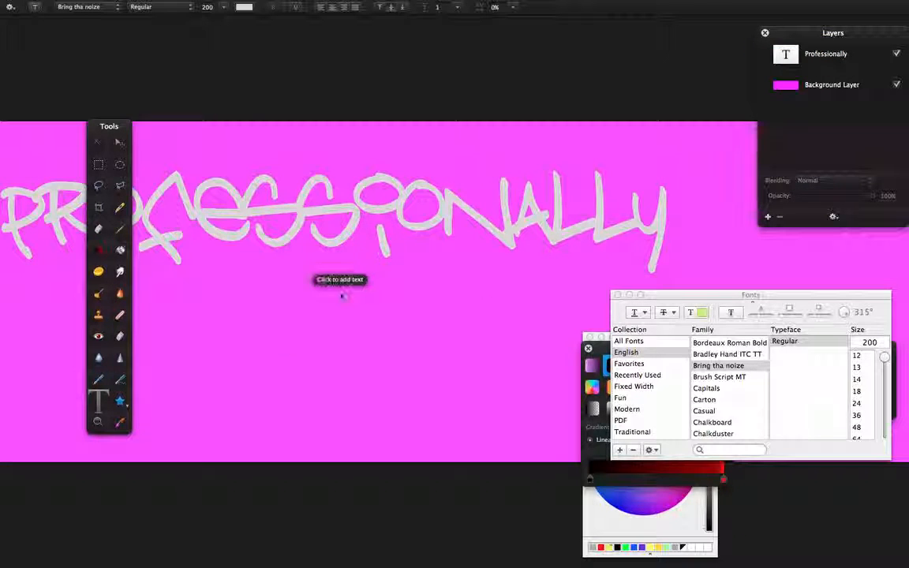
pyautogui.click(337, 345)
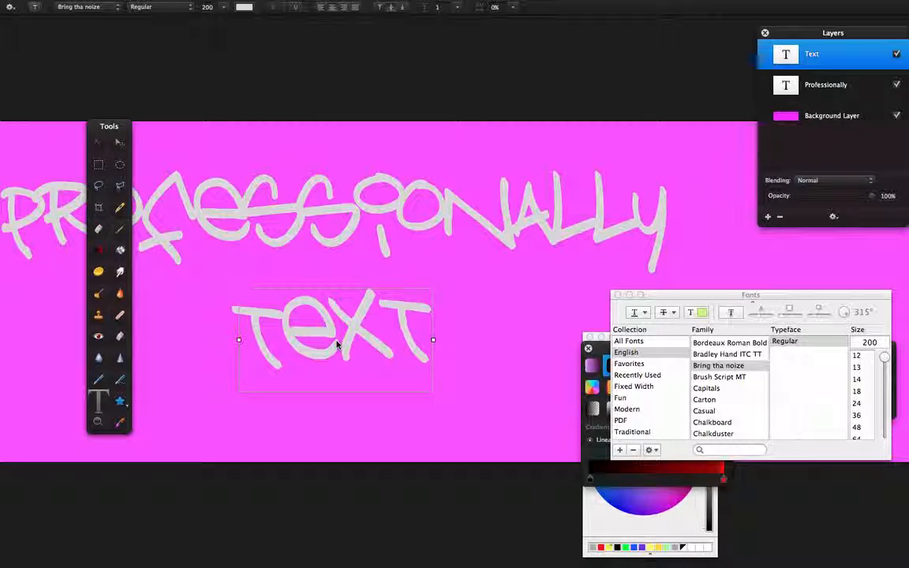
pyautogui.doubleClick(390, 342)
pyautogui.write('stupid')
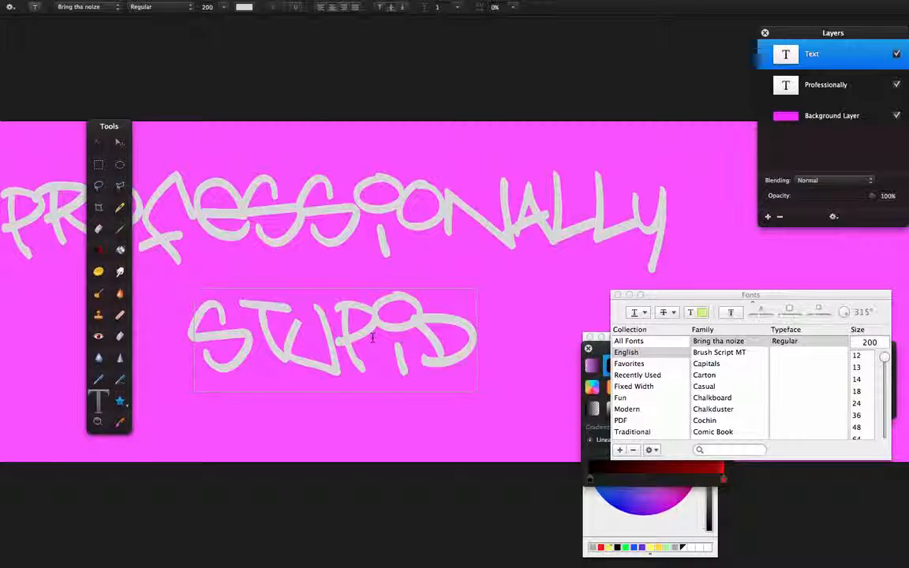
# Step: Set the "Stupid" text in the Carton font with the Slab typeface
pyautogui.doubleClick(372, 337)
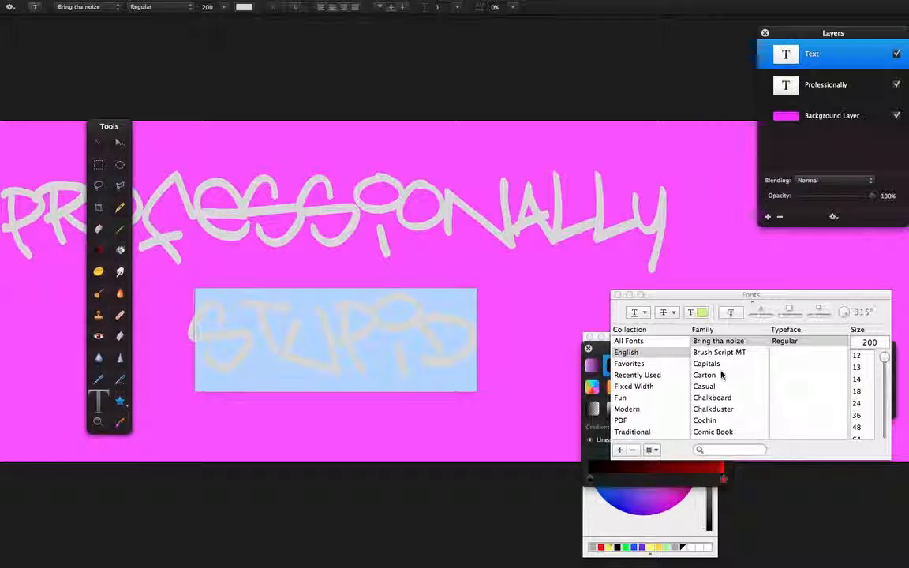
pyautogui.scroll(1, 720, 375)
pyautogui.scroll(-2, 720, 374)
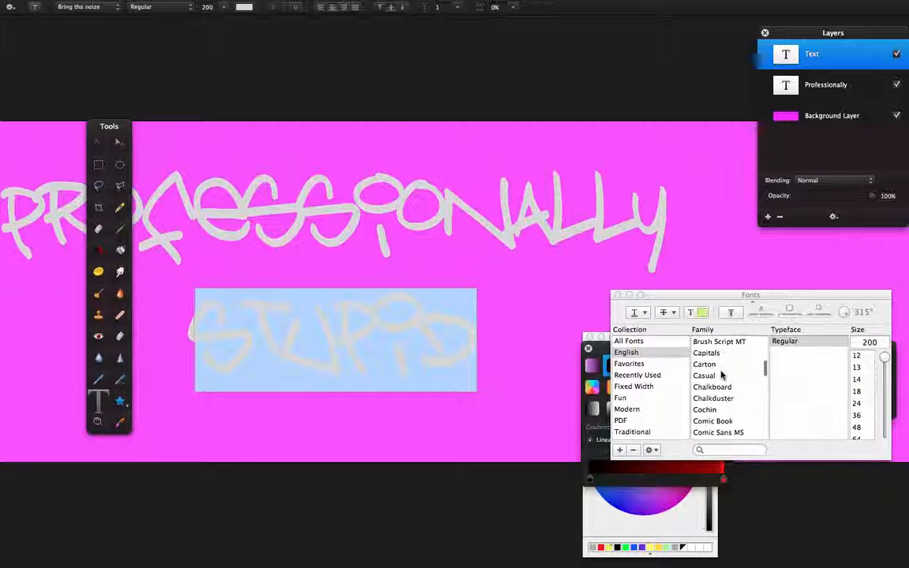
pyautogui.click(705, 363)
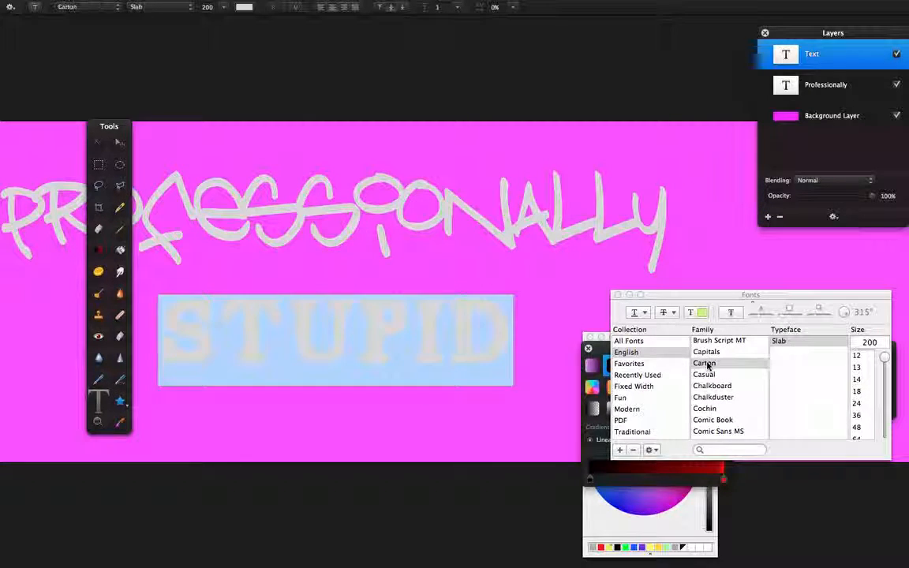
pyautogui.click(375, 347)
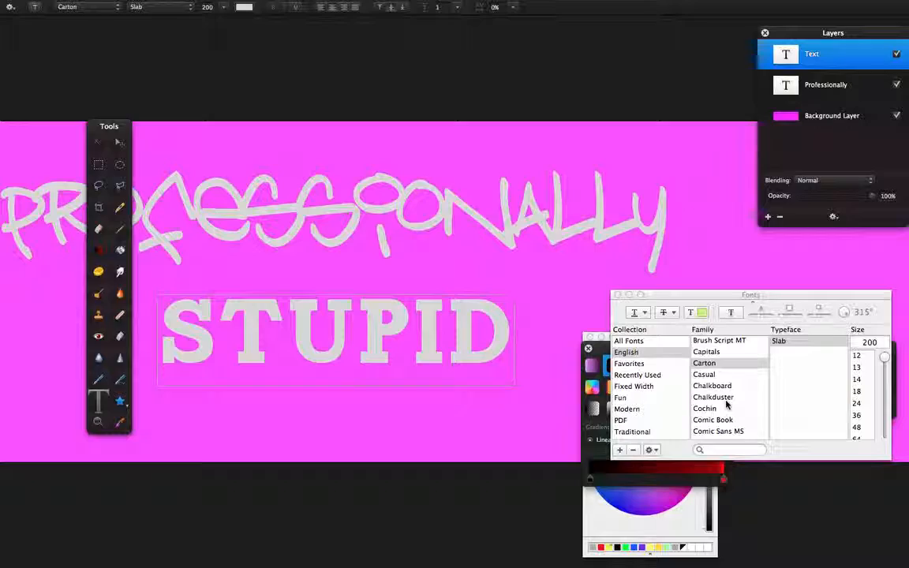
# Step: Check the name of the installed Quaver Serif font in Font Book and return to the Pixelmator canvas
pyautogui.hotkey('ctrl', 'Left')
pyautogui.hotkey('ctrl', 'Left')
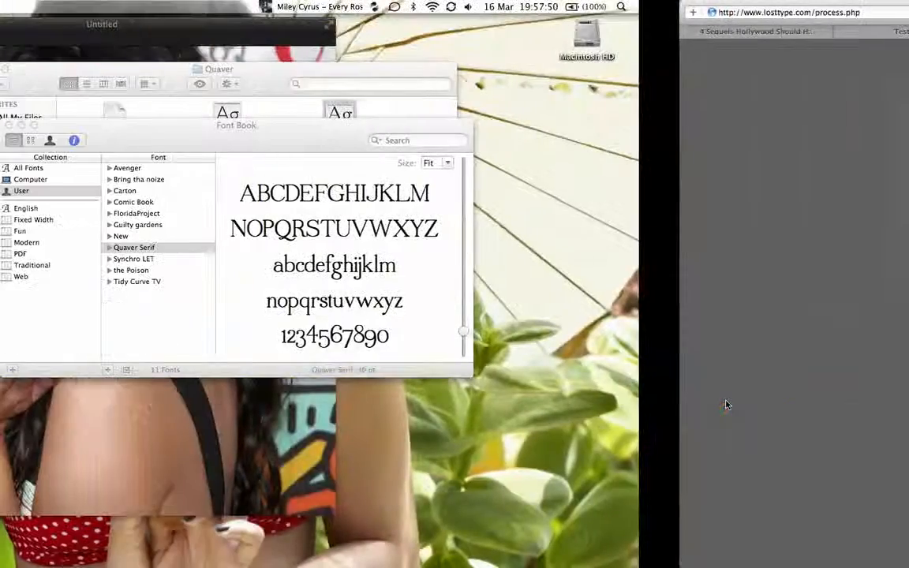
pyautogui.hotkey('ctrl', 'Right')
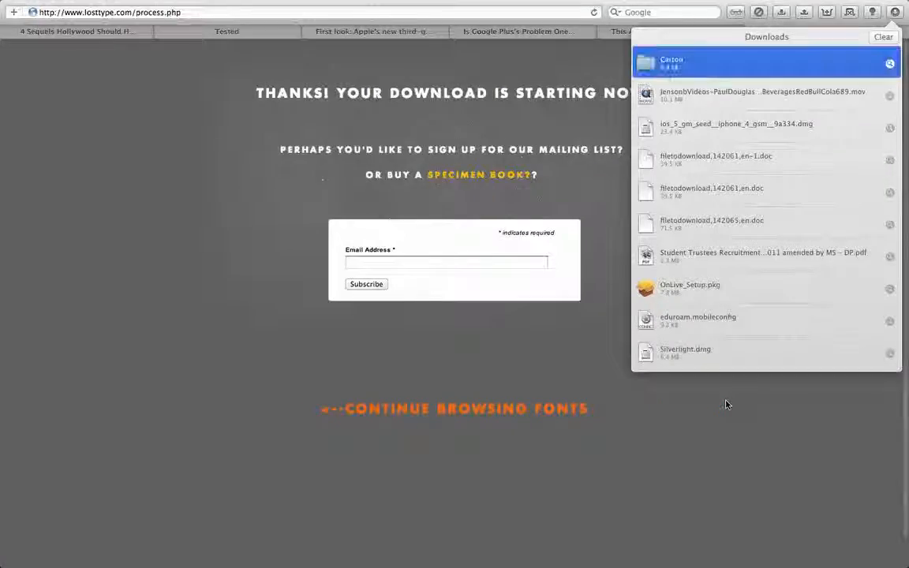
pyautogui.hotkey('ctrl', 'Right')
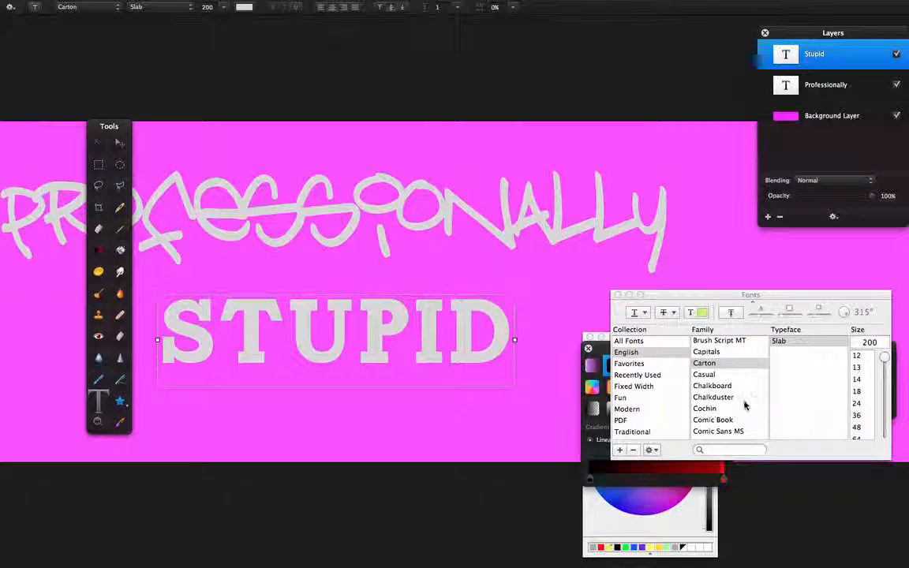
# Step: Set the "Stupid" text in the Quaver Serif font with the Regular typeface
pyautogui.scroll(-10, 744, 405)
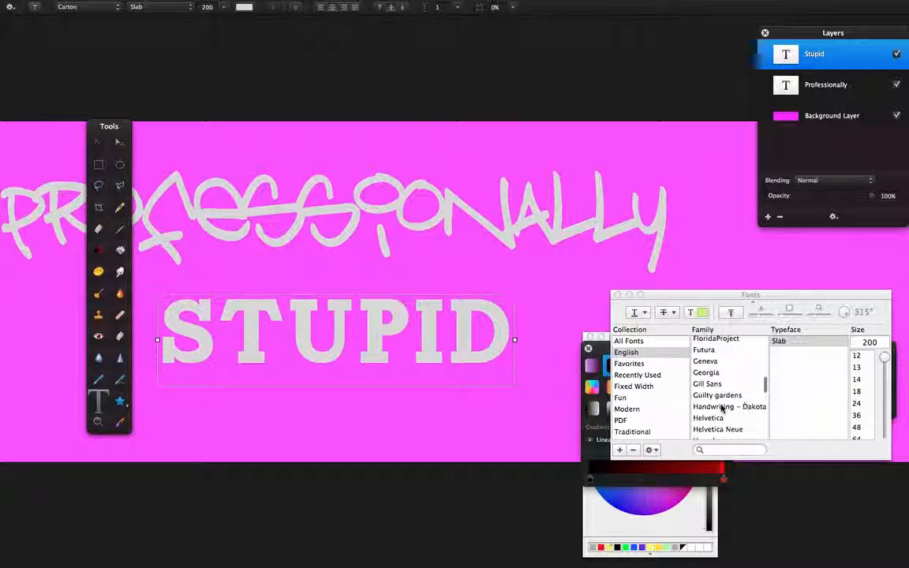
pyautogui.scroll(-15, 722, 408)
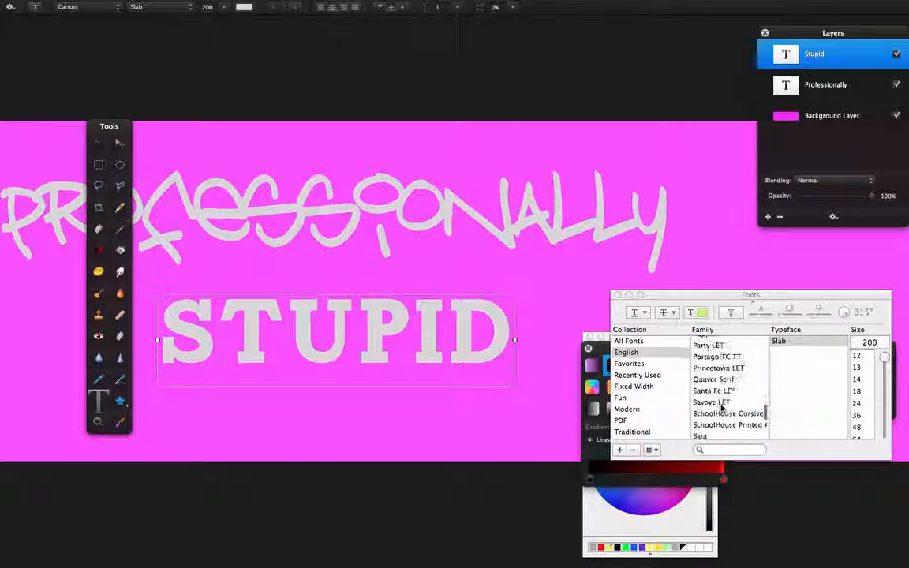
pyautogui.scroll(-3, 722, 406)
pyautogui.scroll(4, 722, 408)
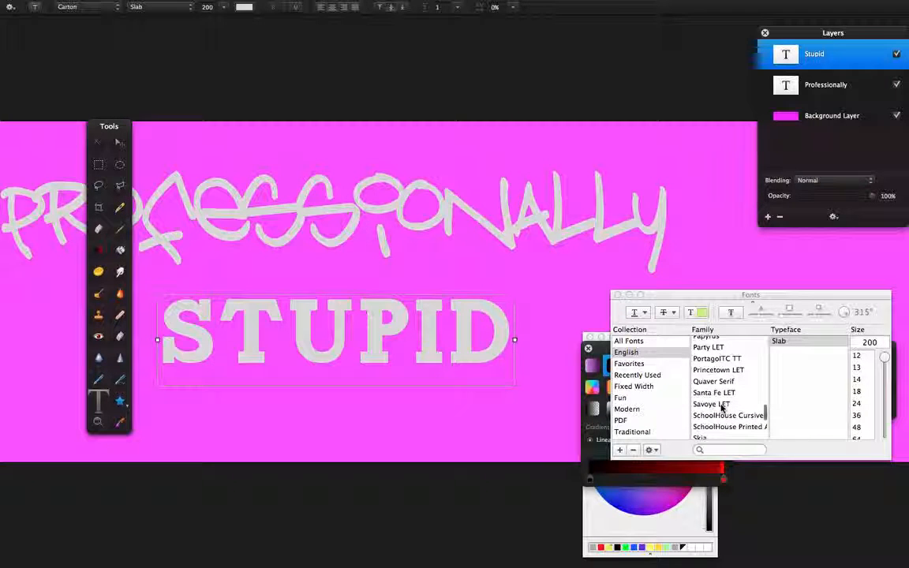
pyautogui.doubleClick(385, 344)
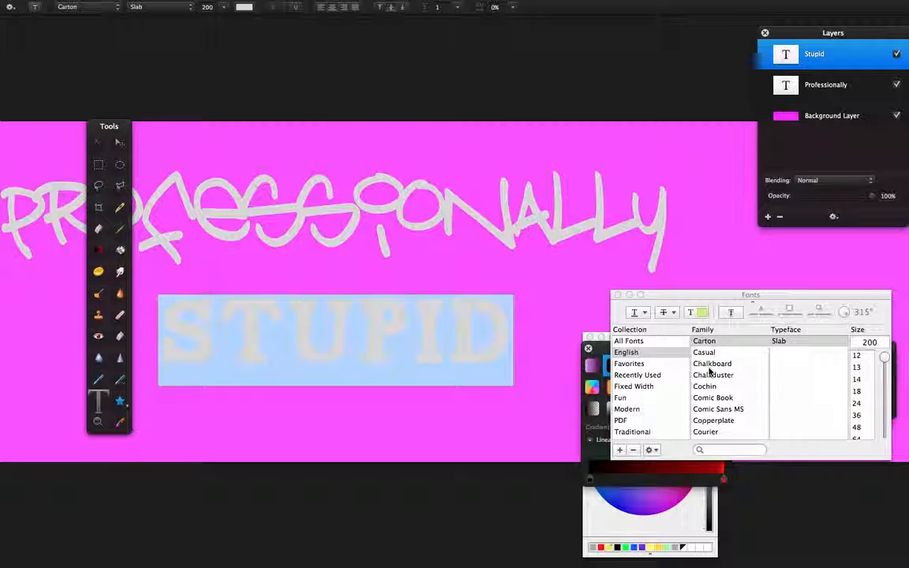
pyautogui.scroll(-10, 720, 422)
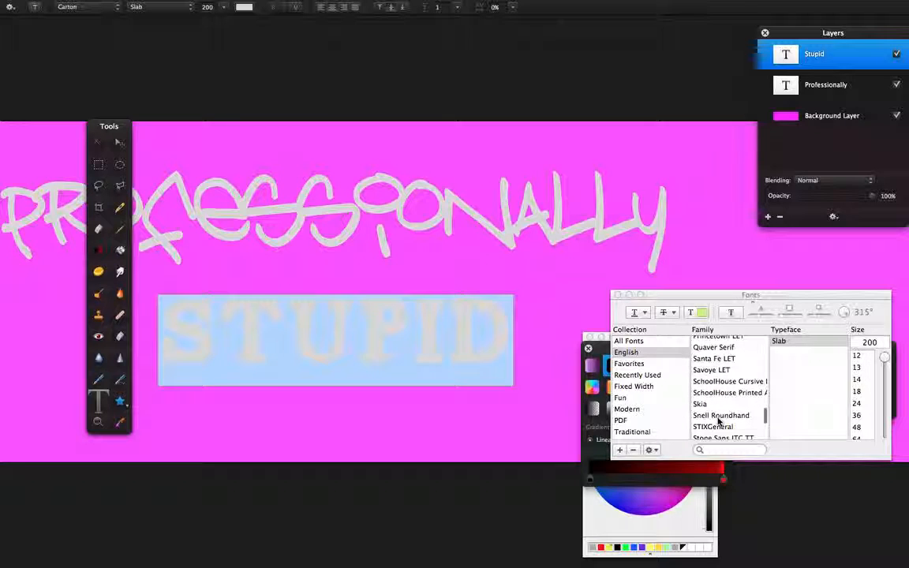
pyautogui.scroll(3, 719, 422)
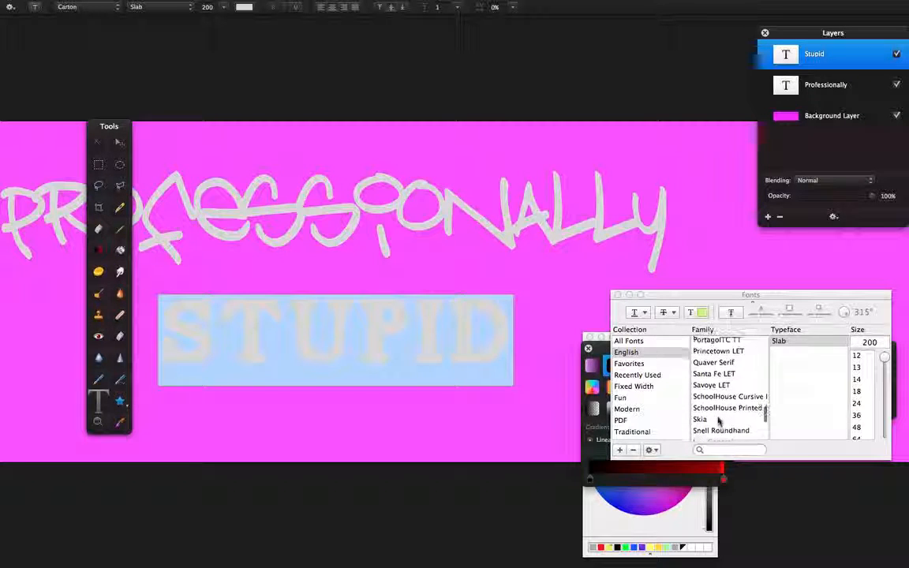
pyautogui.click(718, 363)
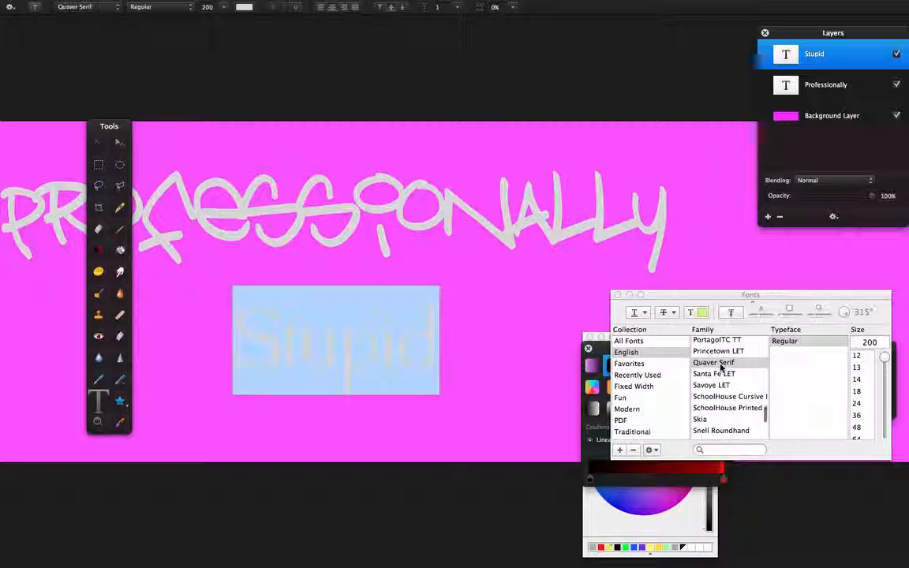
pyautogui.click(365, 335)
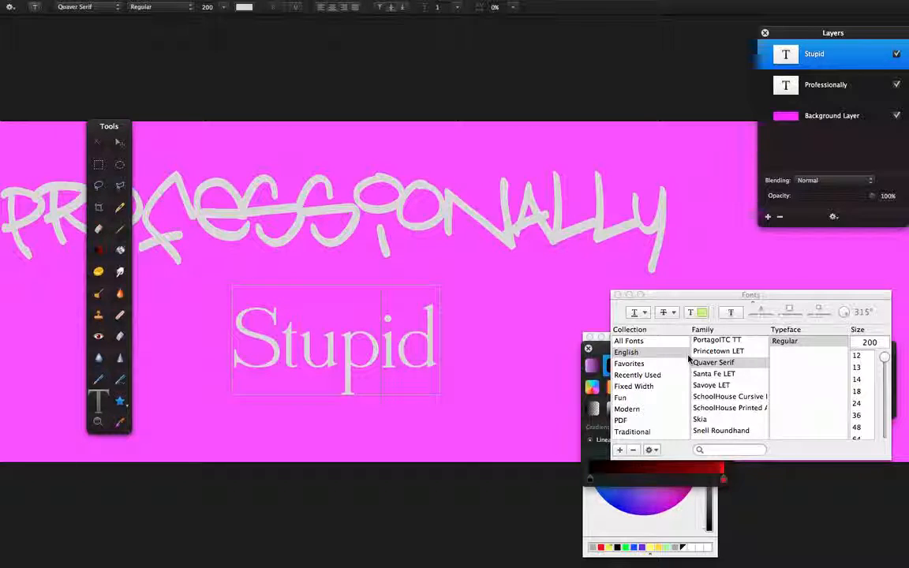
# Step: Change the "Stupid" text to the Santa Fe LET font with the Plain typeface
pyautogui.scroll(1, 730, 381)
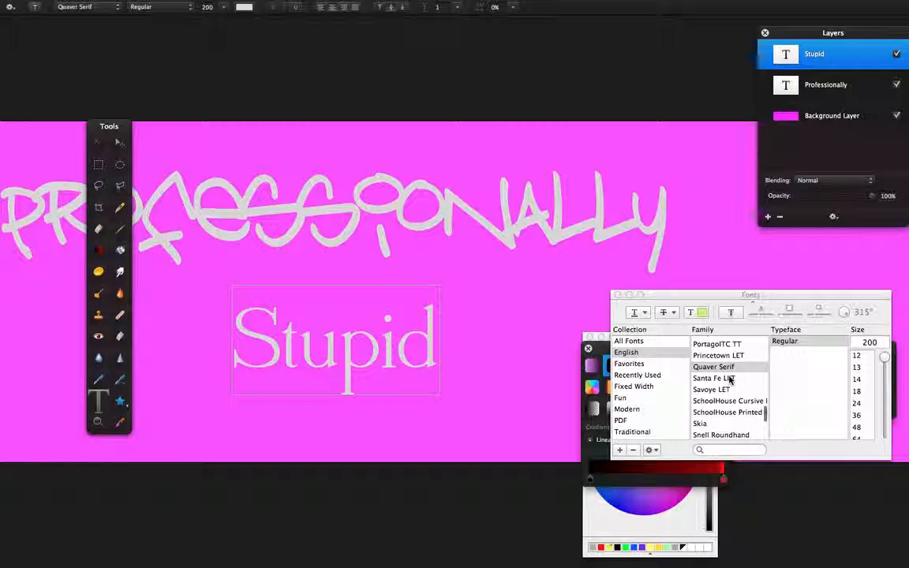
pyautogui.click(728, 378)
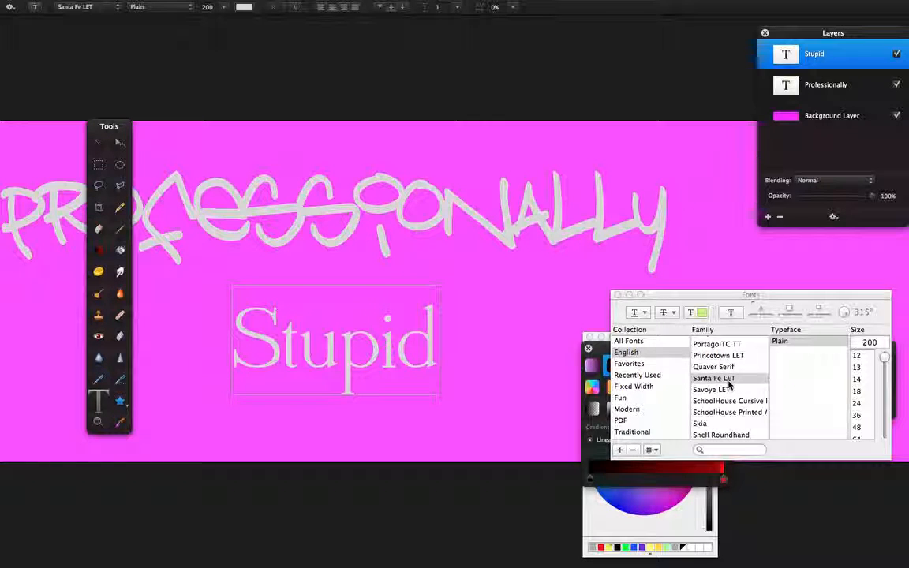
pyautogui.doubleClick(356, 348)
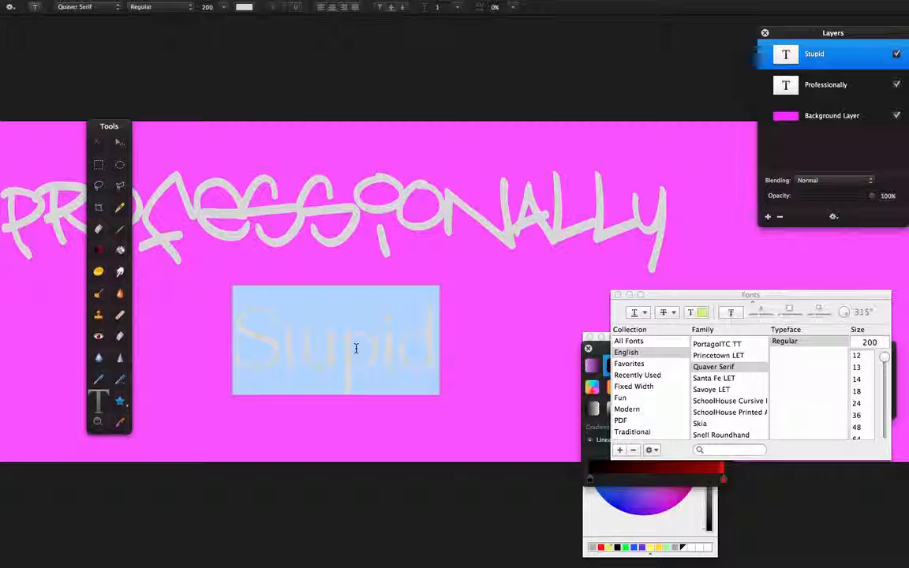
pyautogui.click(714, 379)
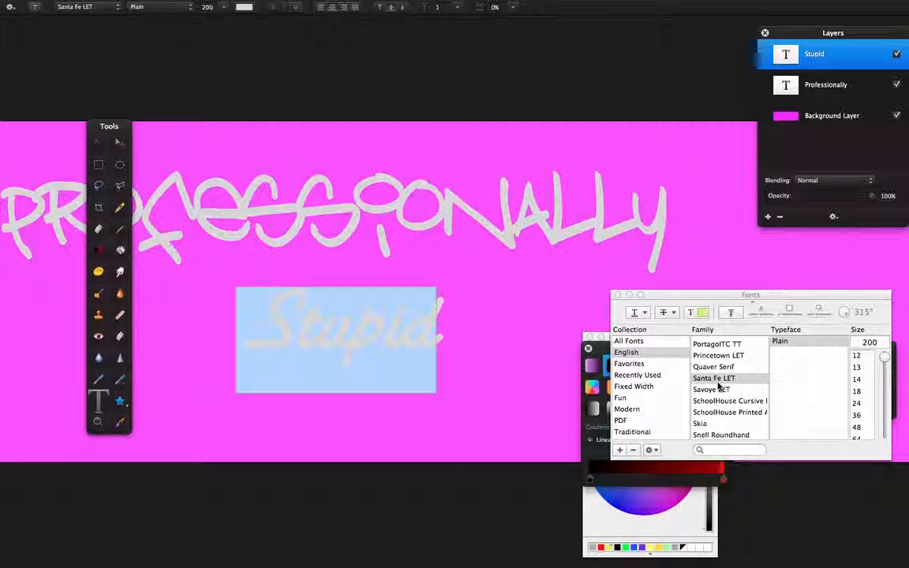
pyautogui.click(394, 352)
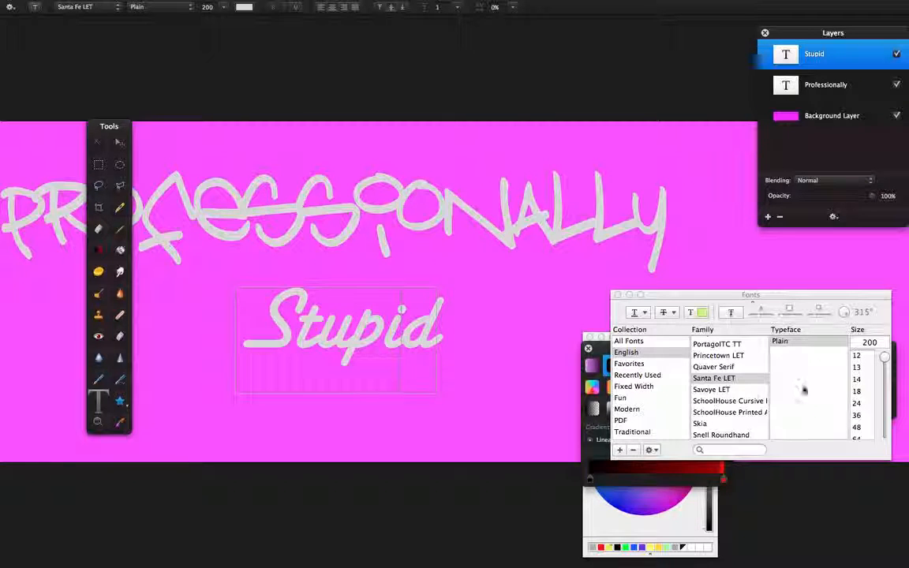
# Step: Set the "Stupid" text back to the Carton font with the Slab typeface
pyautogui.scroll(15, 717, 355)
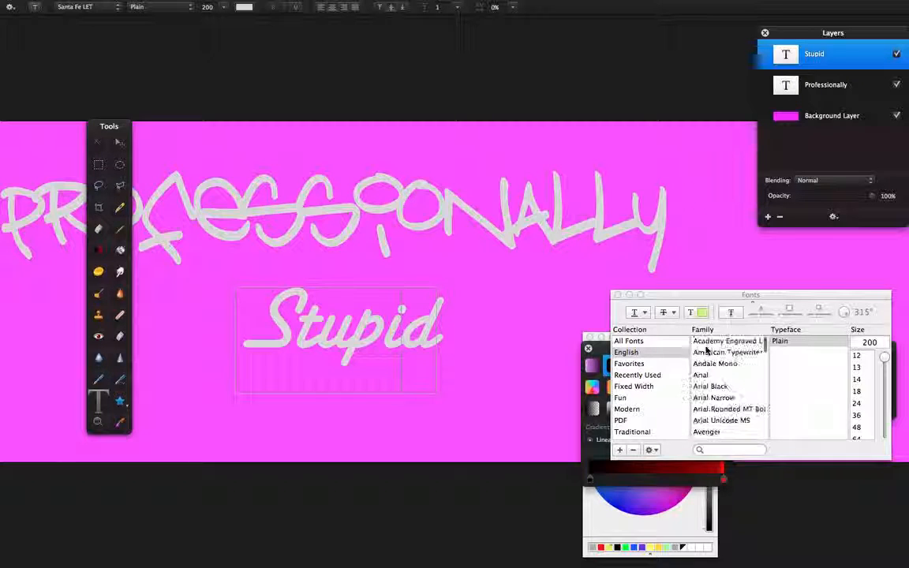
pyautogui.scroll(-2, 708, 350)
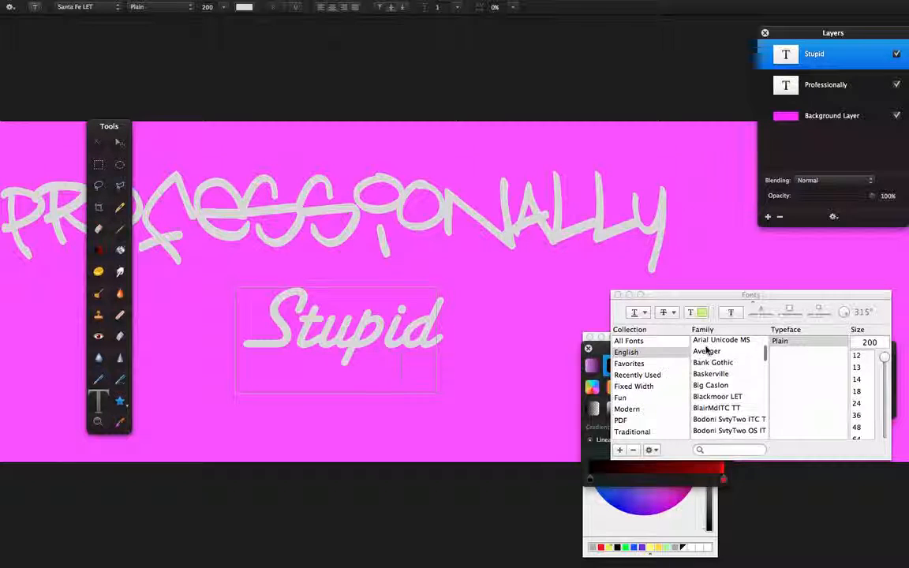
pyautogui.scroll(-3, 739, 424)
pyautogui.scroll(-1, 734, 421)
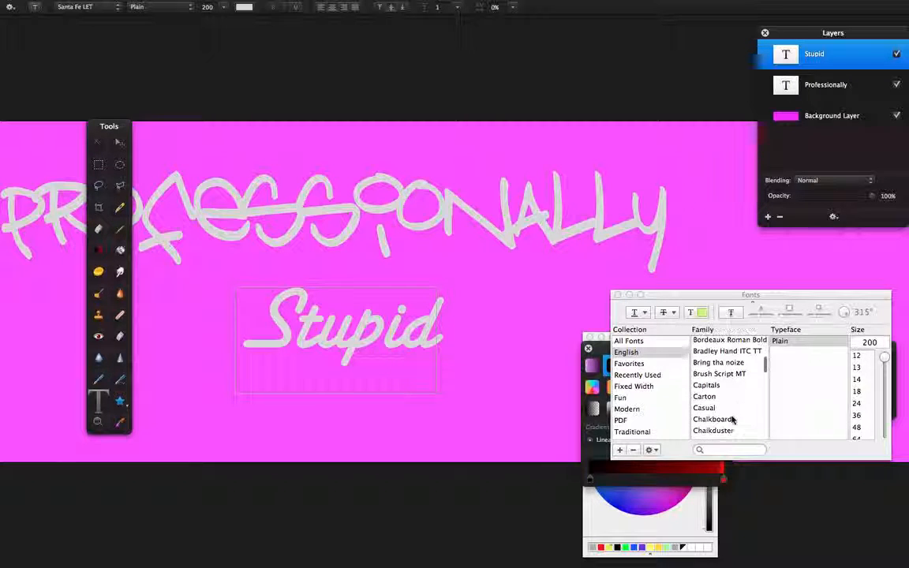
pyautogui.click(706, 396)
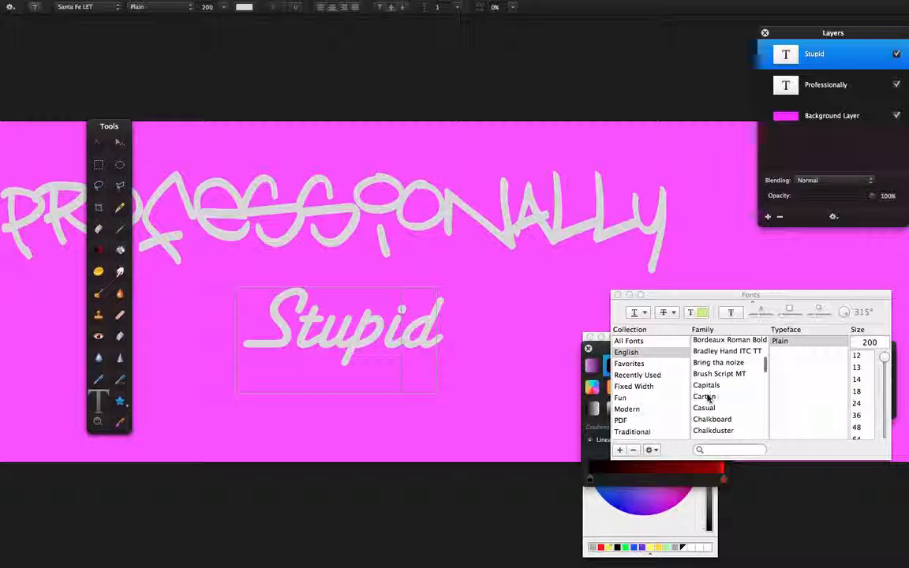
pyautogui.doubleClick(362, 320)
pyautogui.scroll(10, 767, 405)
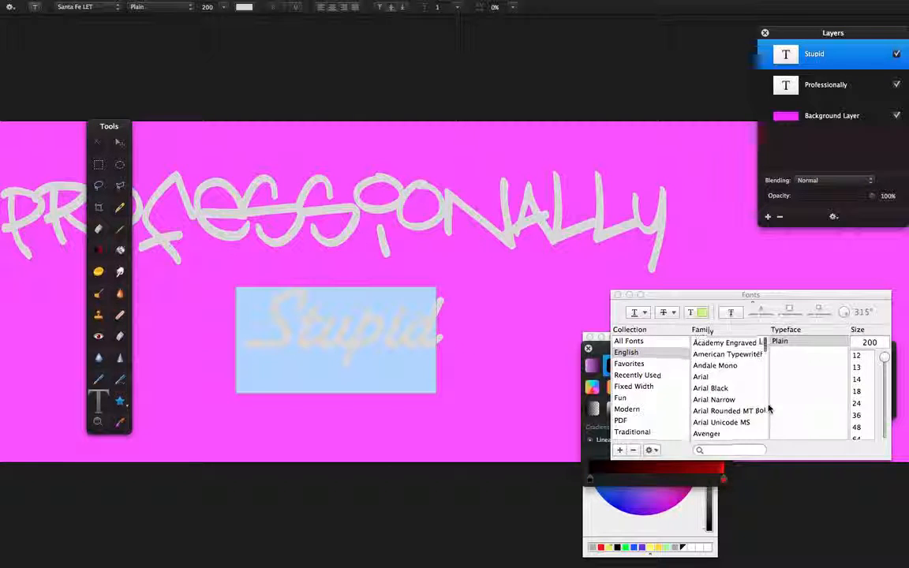
pyautogui.scroll(-3, 734, 419)
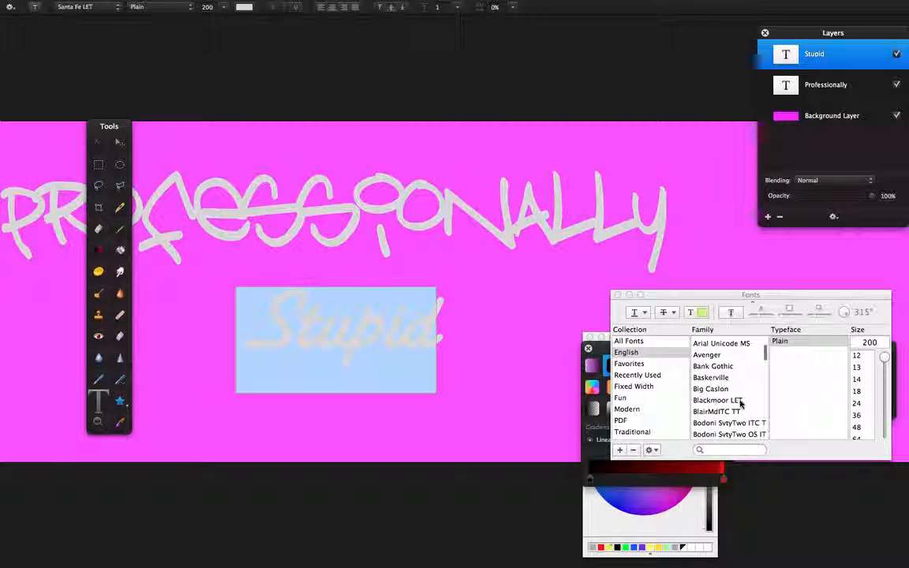
pyautogui.scroll(-4, 726, 387)
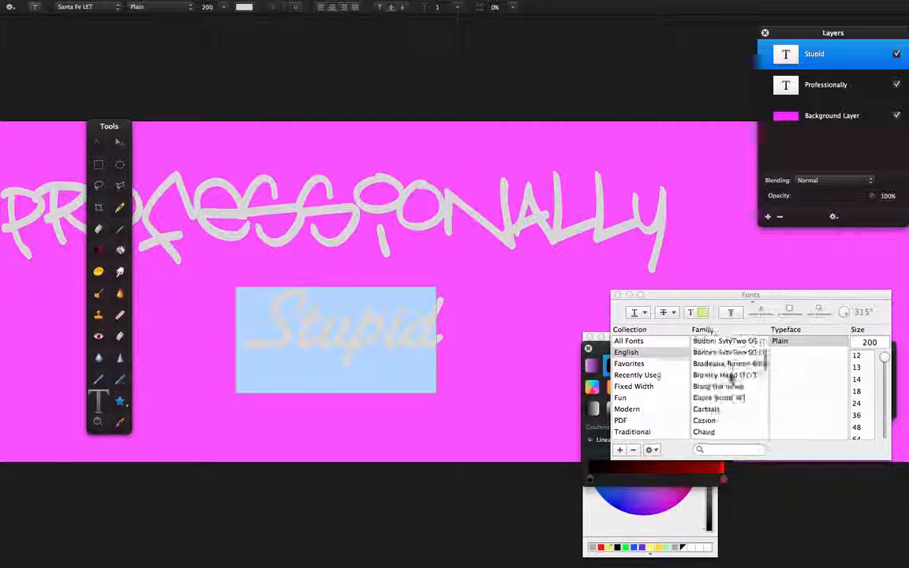
pyautogui.click(706, 399)
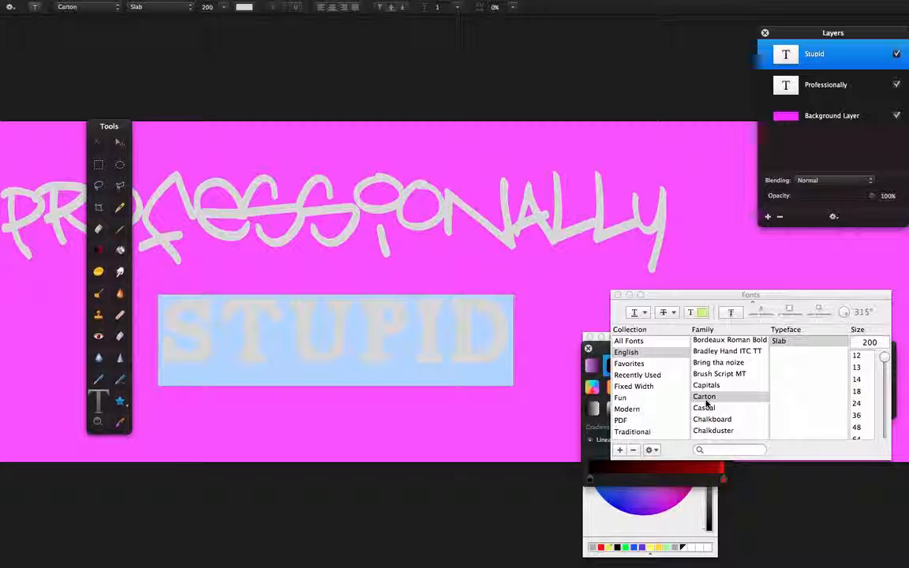
pyautogui.click(364, 353)
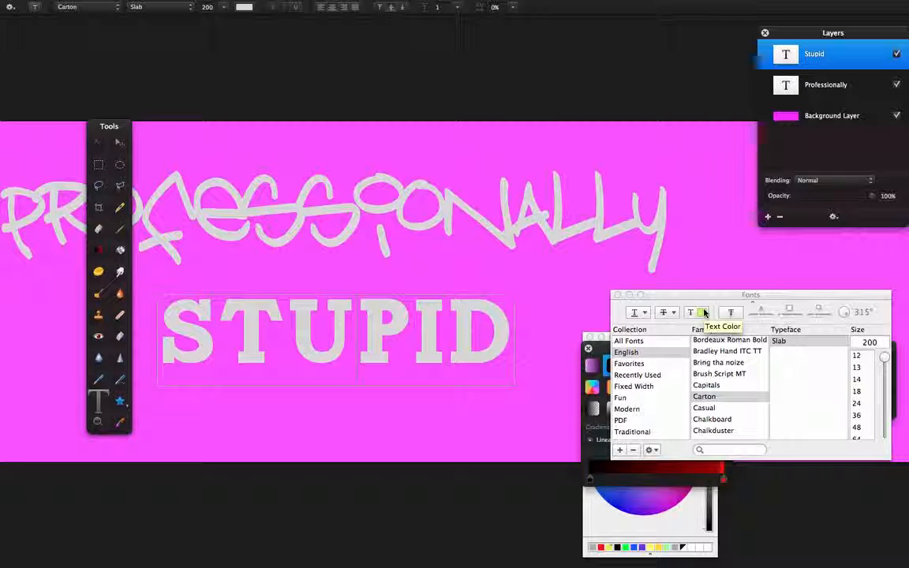
# Step: Move the Fonts window away from the gradient and brush palettes and set the whole "Professionally" text to size 250
pyautogui.moveTo(773, 297)
pyautogui.mouseDown()
pyautogui.moveTo(644, 261)
pyautogui.moveTo(397, 403)
pyautogui.moveTo(305, 437)
pyautogui.moveTo(234, 442)
pyautogui.moveTo(159, 400)
pyautogui.mouseUp()
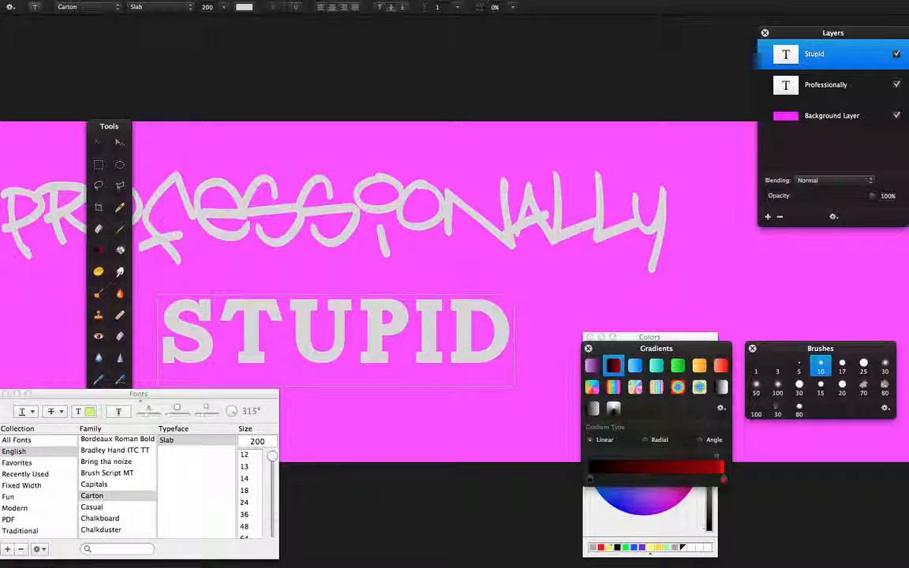
pyautogui.click(380, 215)
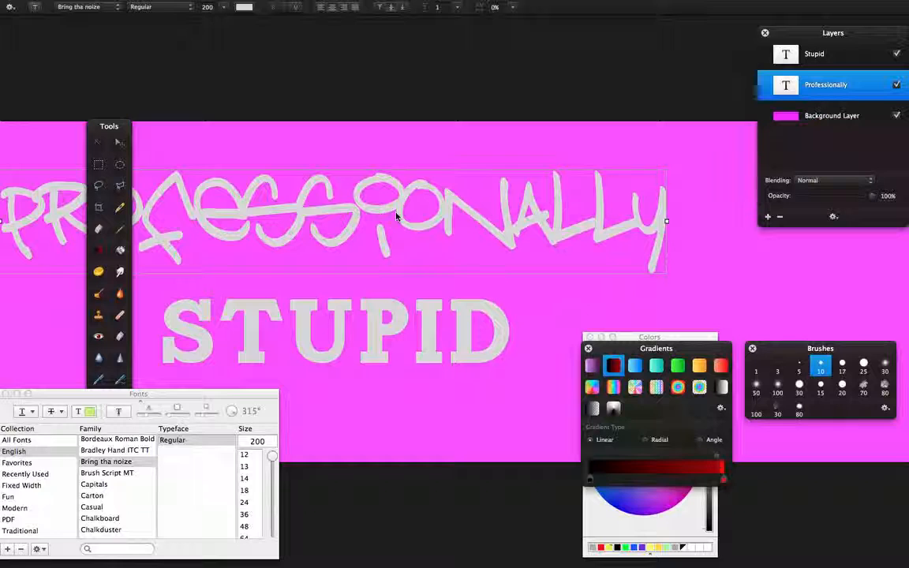
pyautogui.click(396, 215)
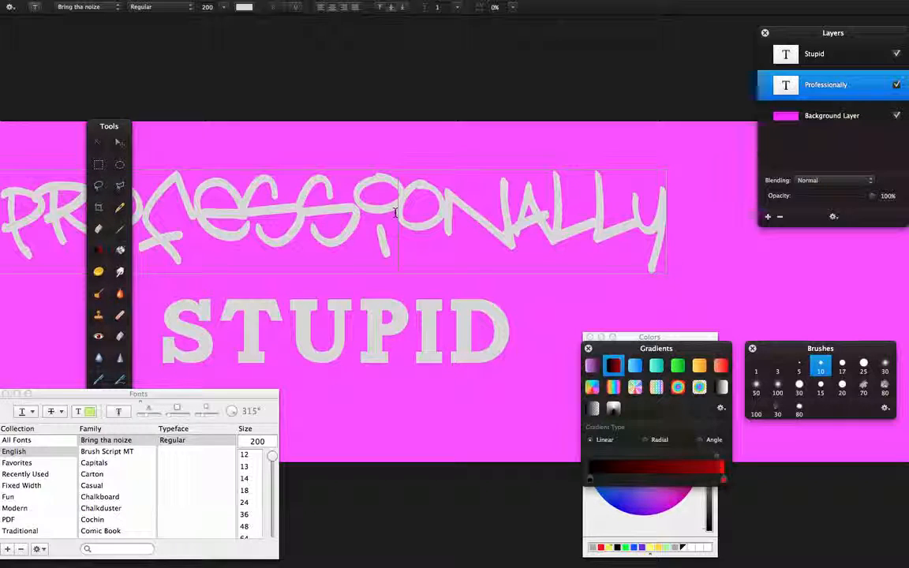
pyautogui.press('super+a')
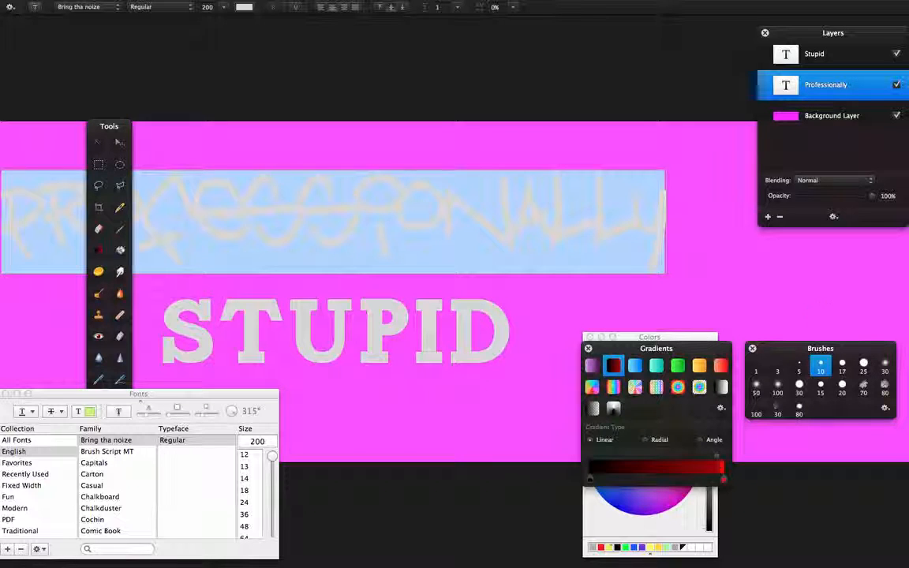
pyautogui.click(262, 442)
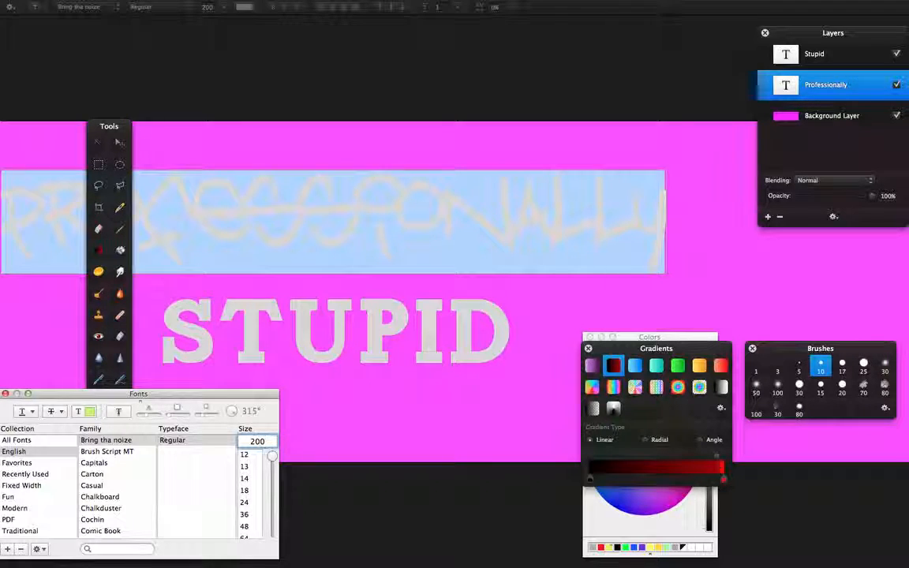
pyautogui.press('BackSpace')
pyautogui.write('50')
pyautogui.press('BackSpace')
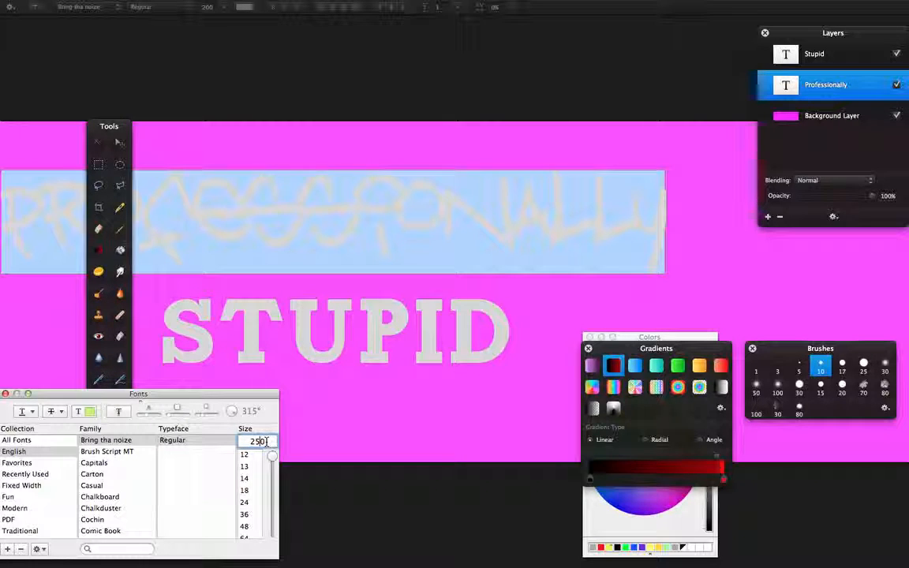
pyautogui.press('Return')
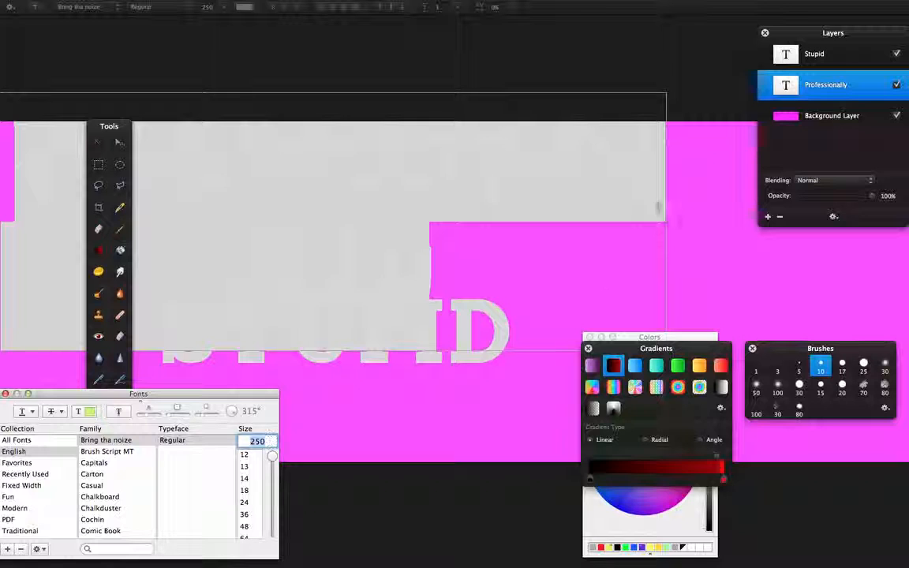
pyautogui.click(371, 223)
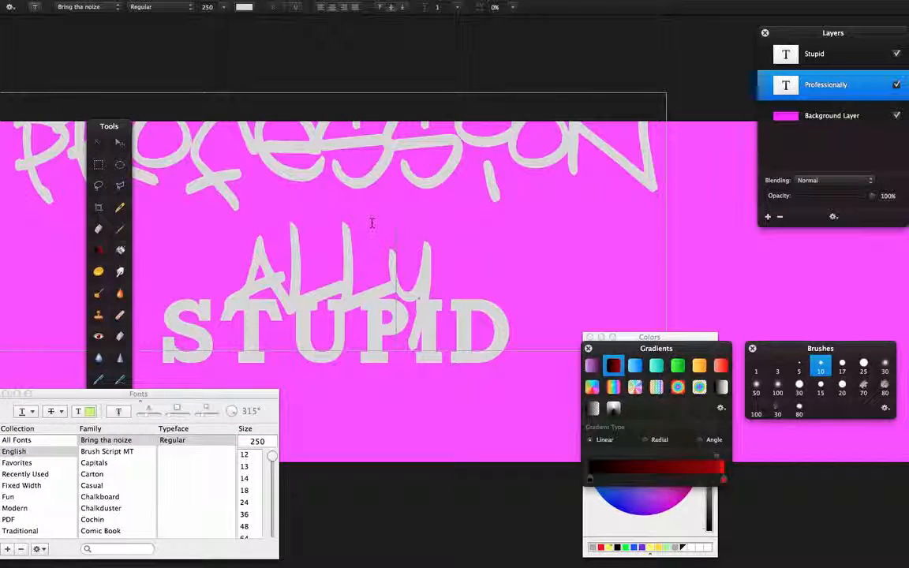
# Step: Widen the "Professionally" text box until the whole word fits on a single line
pyautogui.click(683, 259)
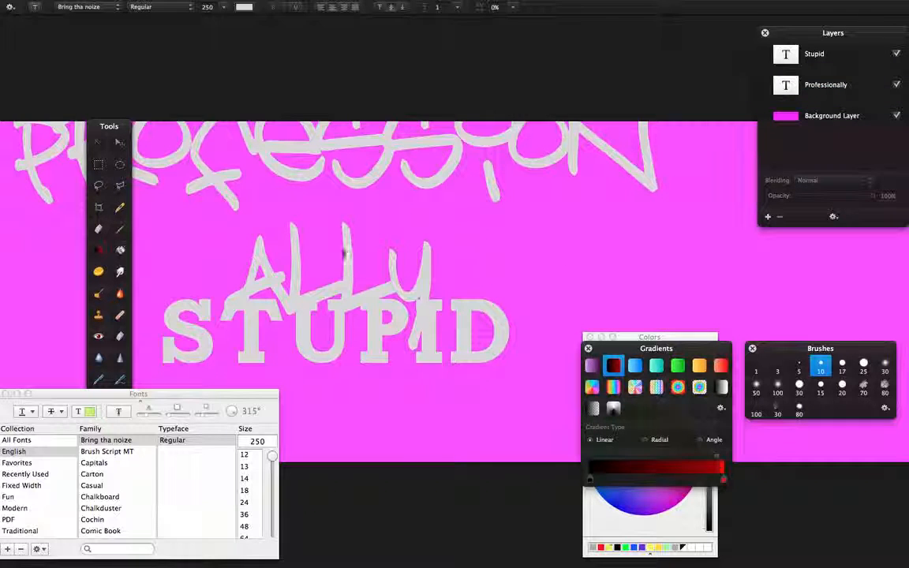
pyautogui.click(395, 273)
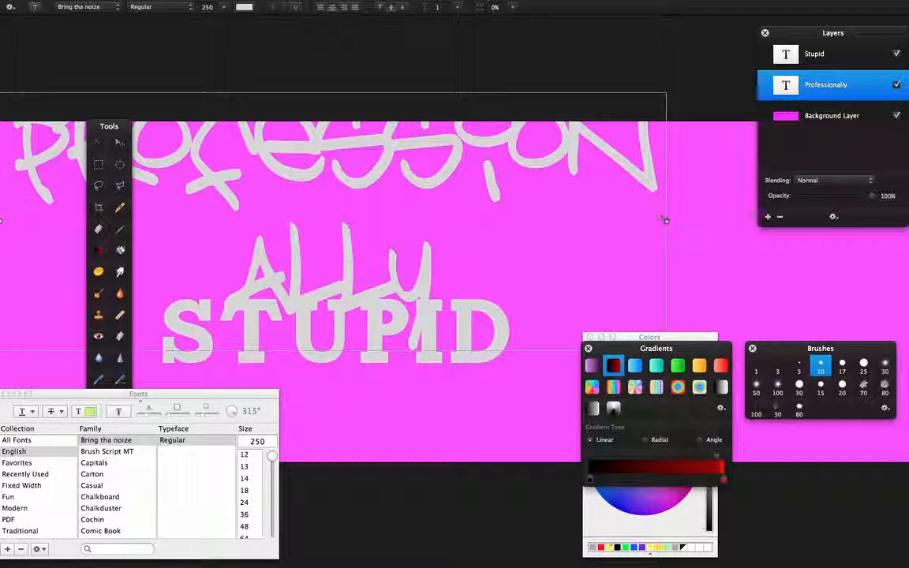
pyautogui.moveTo(666, 221); pyautogui.dragTo(875, 224)
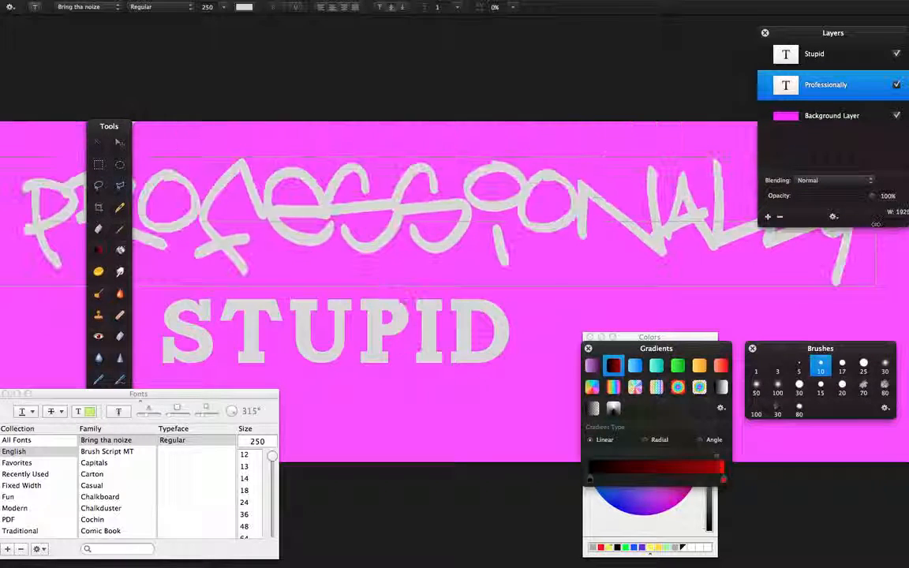
# Step: Set the whole "Stupid" text to size 250 and deselect it
pyautogui.click(462, 339)
pyautogui.doubleClick(412, 337)
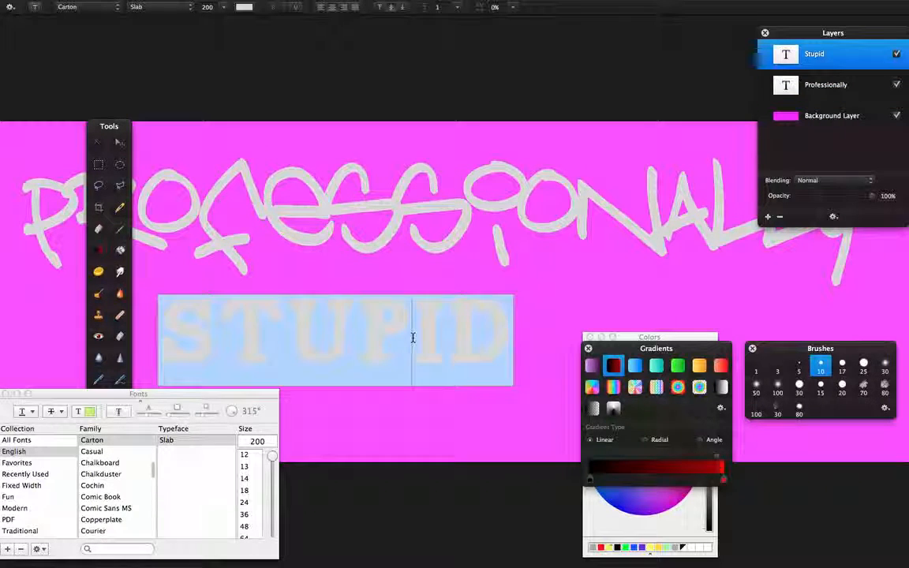
pyautogui.click(262, 440)
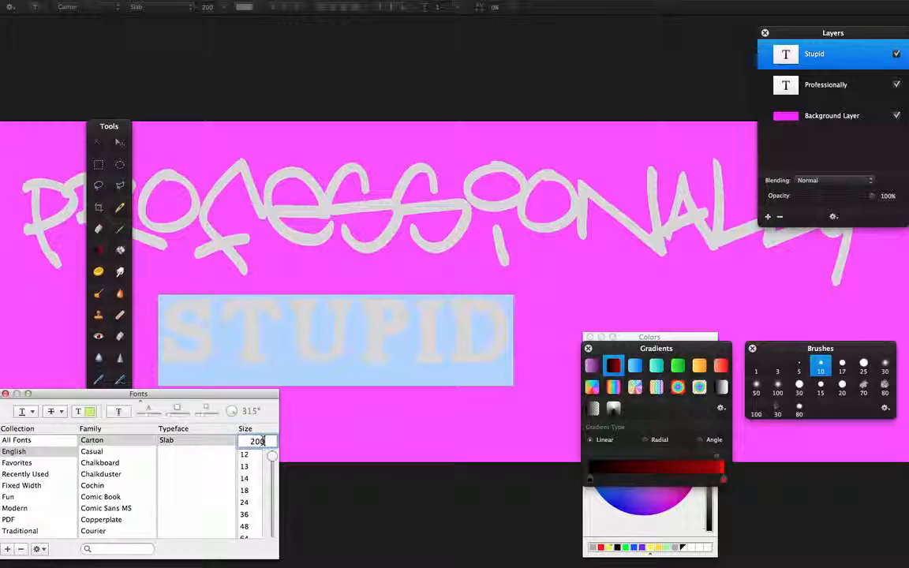
pyautogui.press('BackSpace')
pyautogui.write('5')
pyautogui.press('Return')
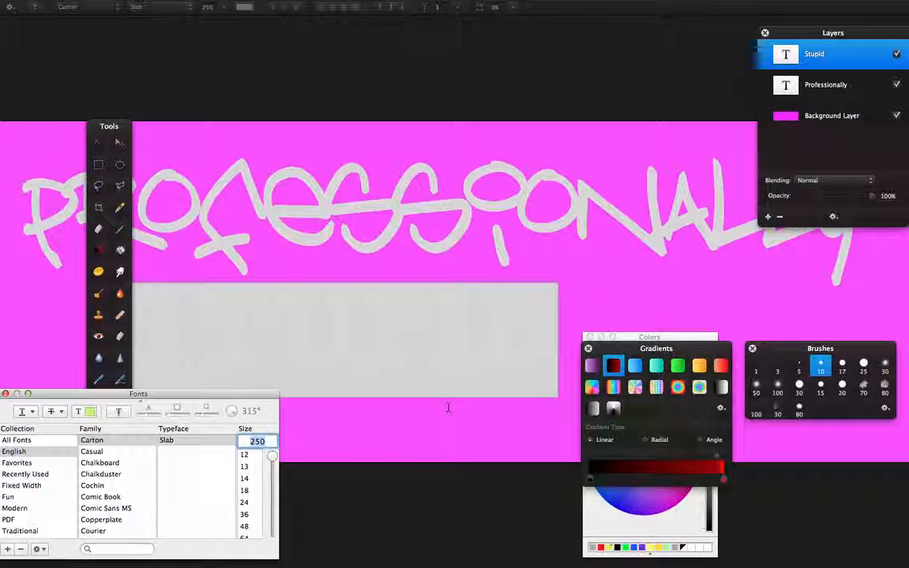
pyautogui.click(464, 449)
pyautogui.click(566, 422)
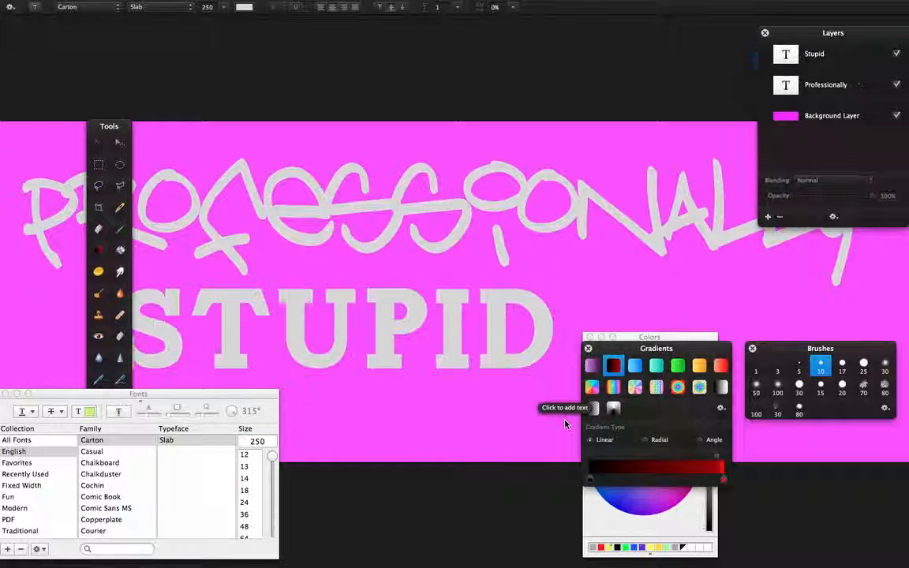
# Step: Move the enlarged "Stupid" text so that it sits roughly centred beneath "Professionally"
pyautogui.click(395, 357)
pyautogui.moveTo(518, 335); pyautogui.dragTo(637, 336)
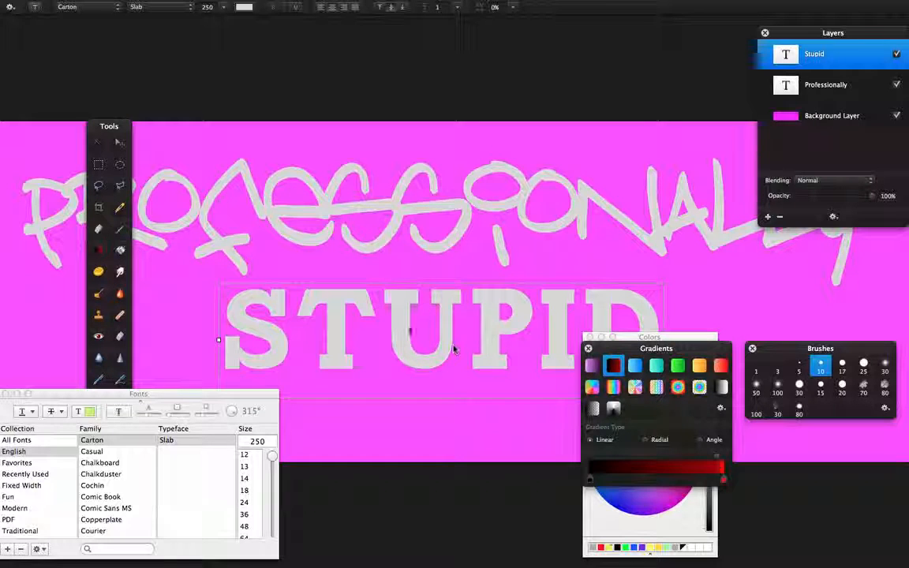
pyautogui.moveTo(398, 329); pyautogui.dragTo(389, 328)
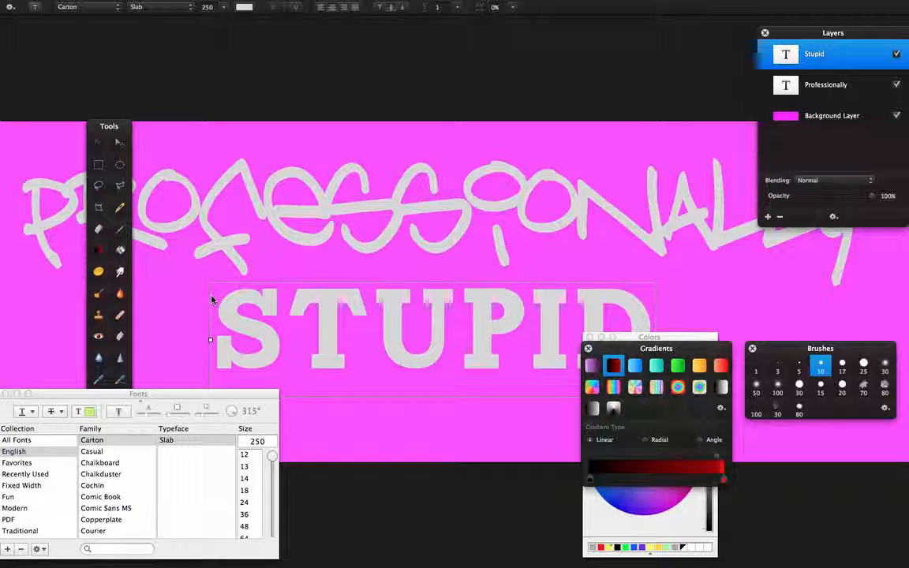
pyautogui.moveTo(216, 1)
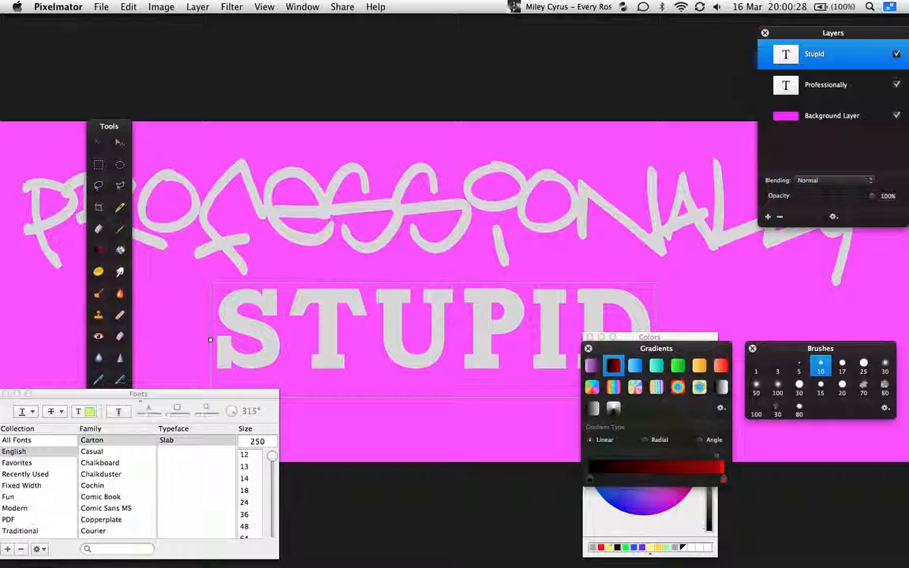
pyautogui.click(57, 6)
pyautogui.click(57, 6)
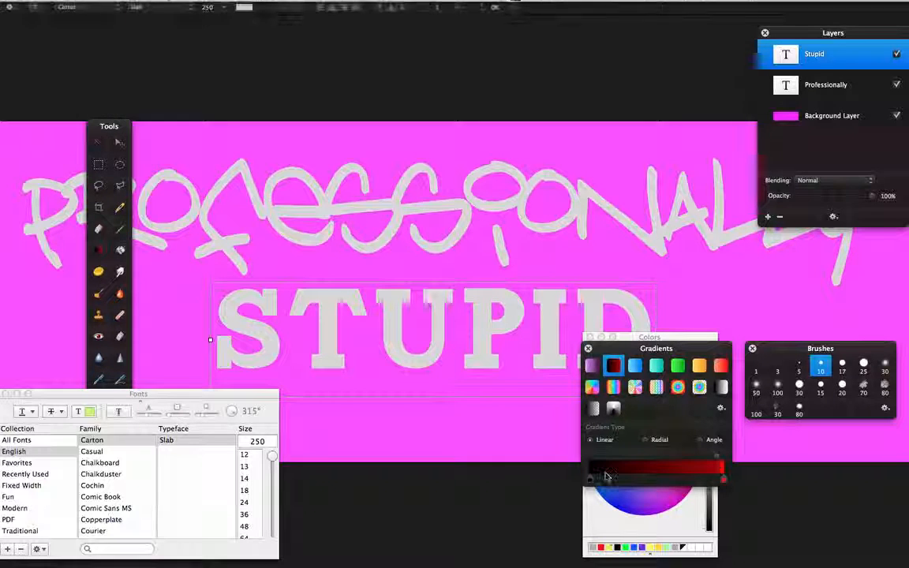
# Step: Stack the Brushes and Gradients palettes beneath the Layers palette, clear of the Colors window
pyautogui.moveTo(679, 356)
pyautogui.mouseDown()
pyautogui.moveTo(733, 356)
pyautogui.moveTo(843, 446)
pyautogui.moveTo(846, 435)
pyautogui.mouseUp()
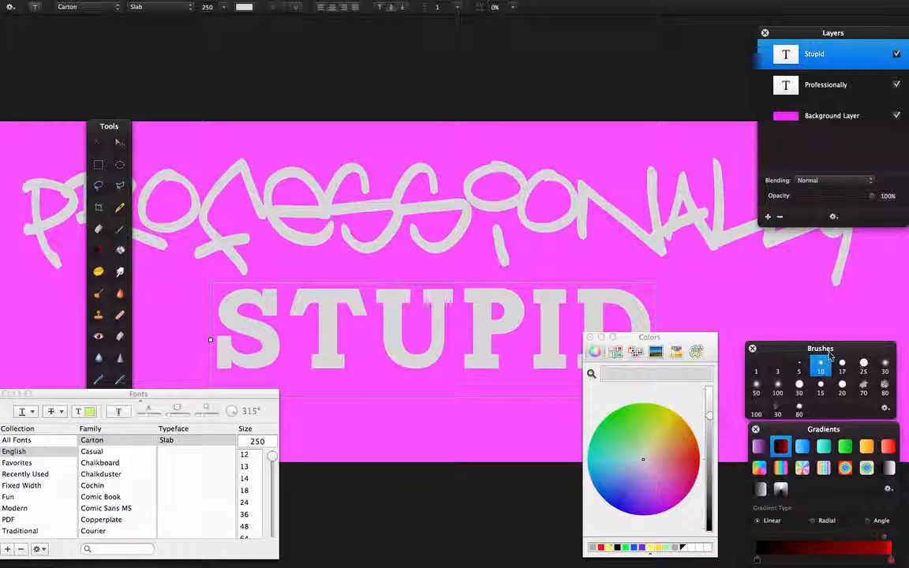
pyautogui.moveTo(828, 353); pyautogui.dragTo(842, 260)
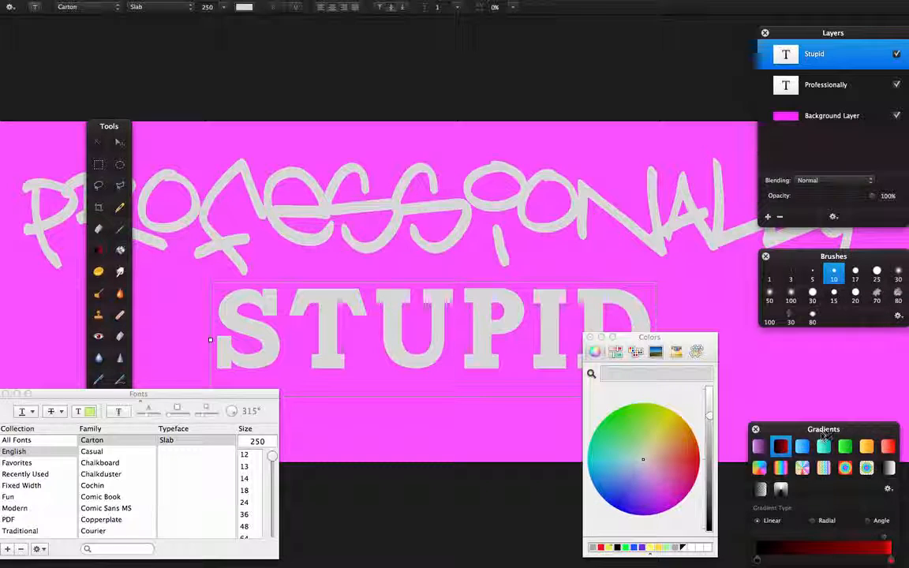
pyautogui.moveTo(823, 434); pyautogui.dragTo(832, 390)
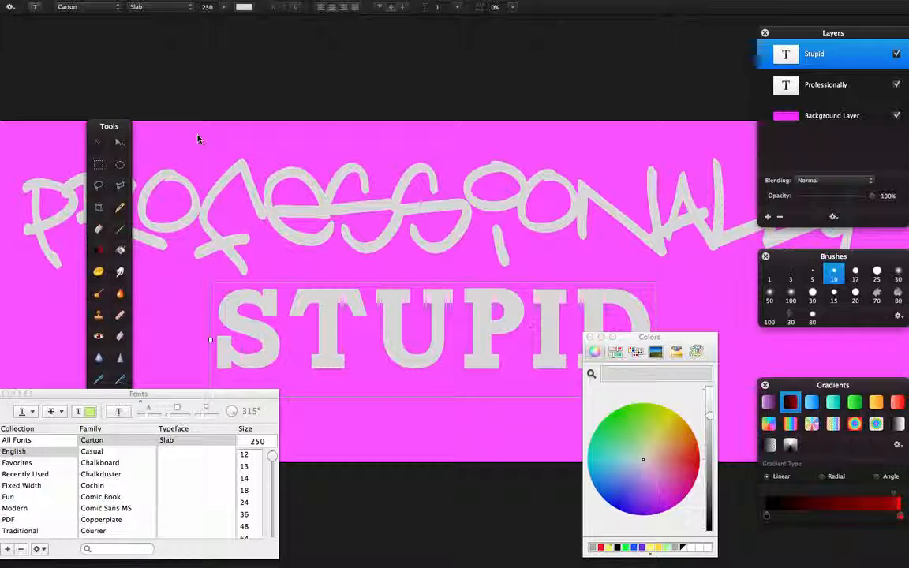
# Step: Switch from the full-screen canvas to the desktop space with the Font Book window
pyautogui.hotkey('ctrl', 'Left')
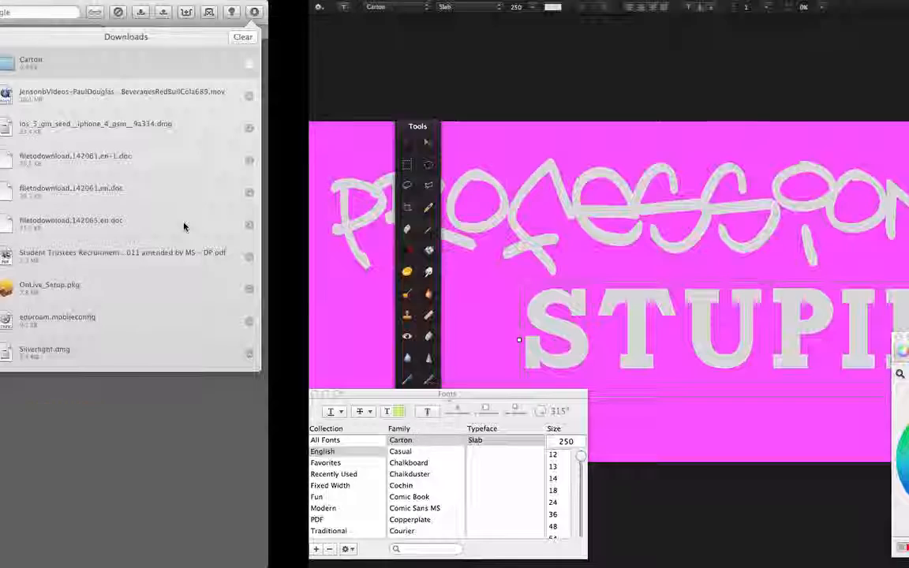
pyautogui.hotkey('ctrl', 'Left')
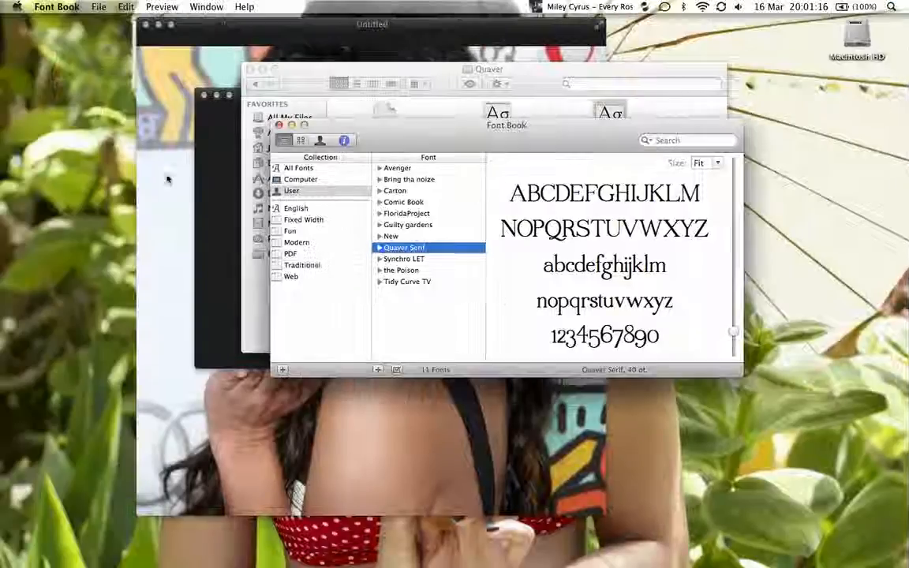